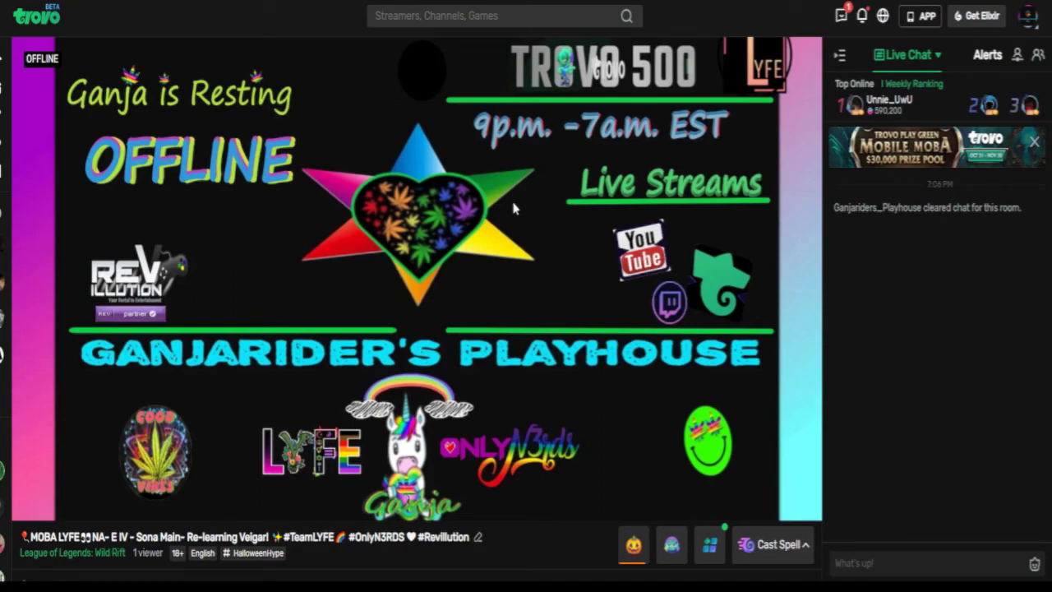
# Step: View the channel page's Videos and Network sections and return to its Info section
pyautogui.scroll(-4, 513, 209)
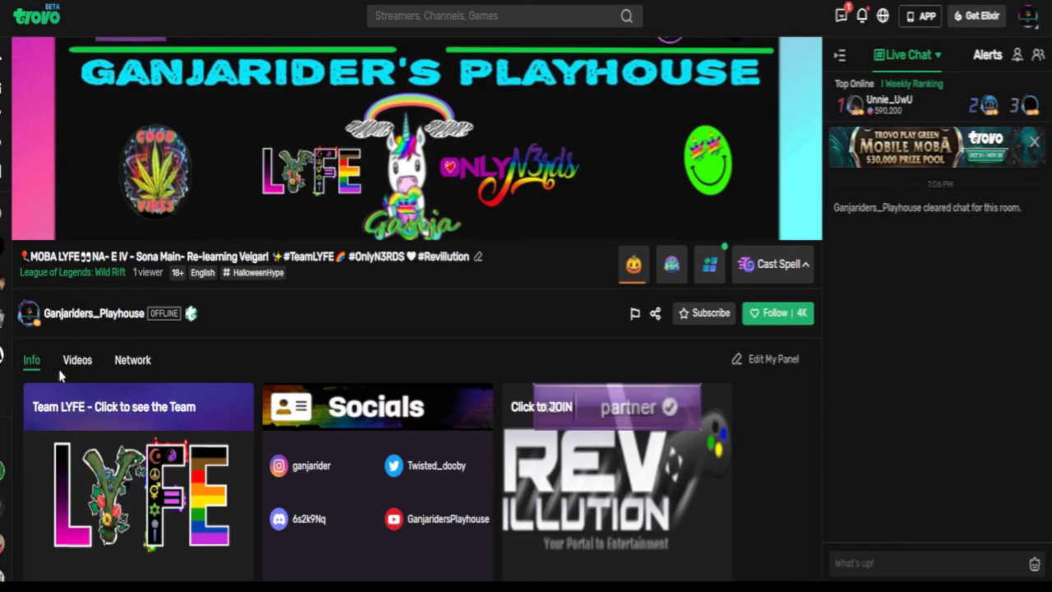
pyautogui.scroll(-1, 115, 359)
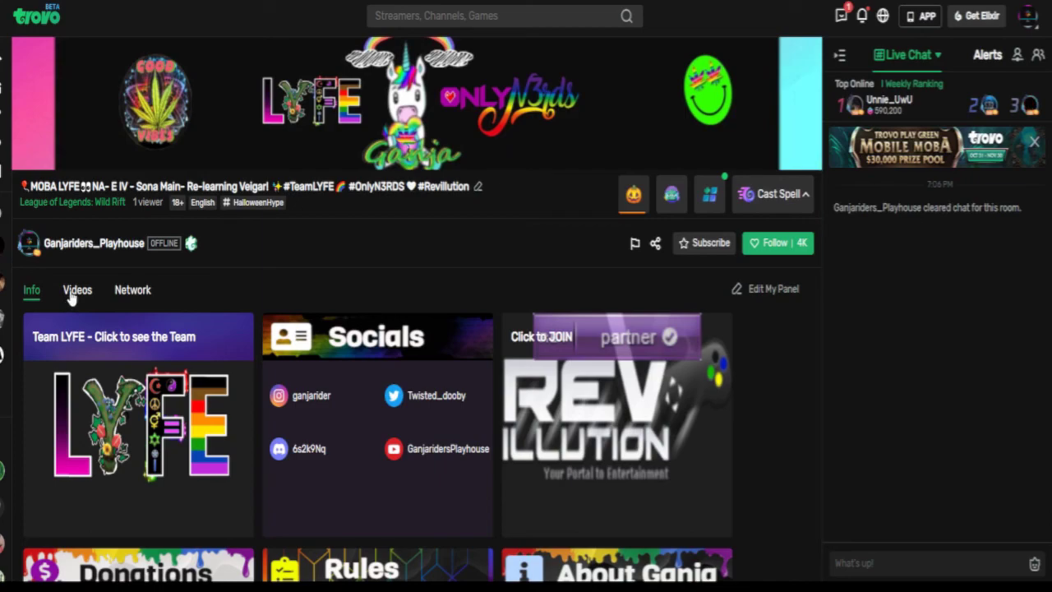
pyautogui.click(72, 293)
pyautogui.click(122, 293)
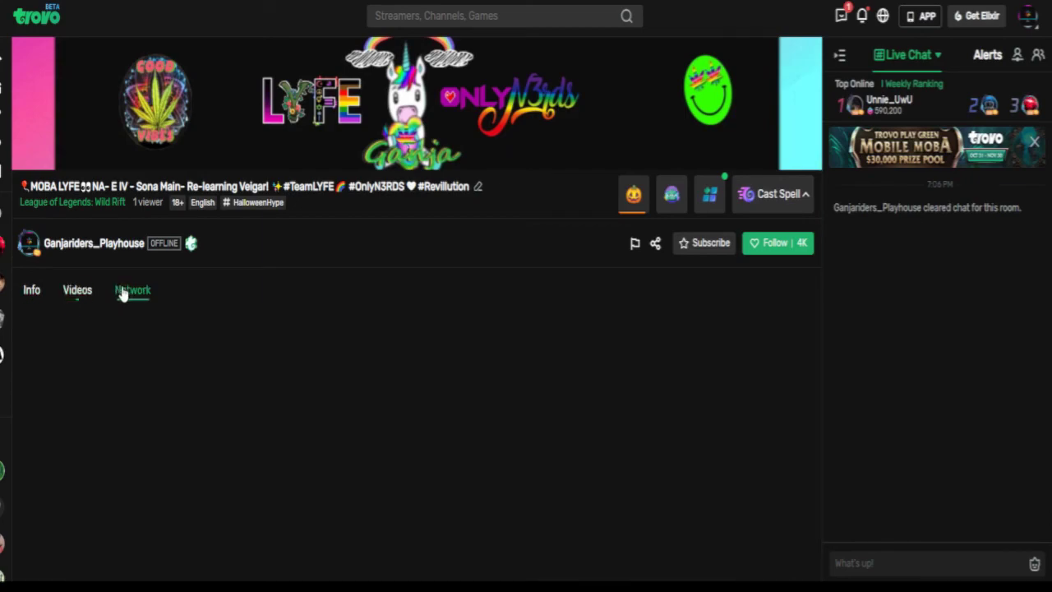
pyautogui.click(31, 296)
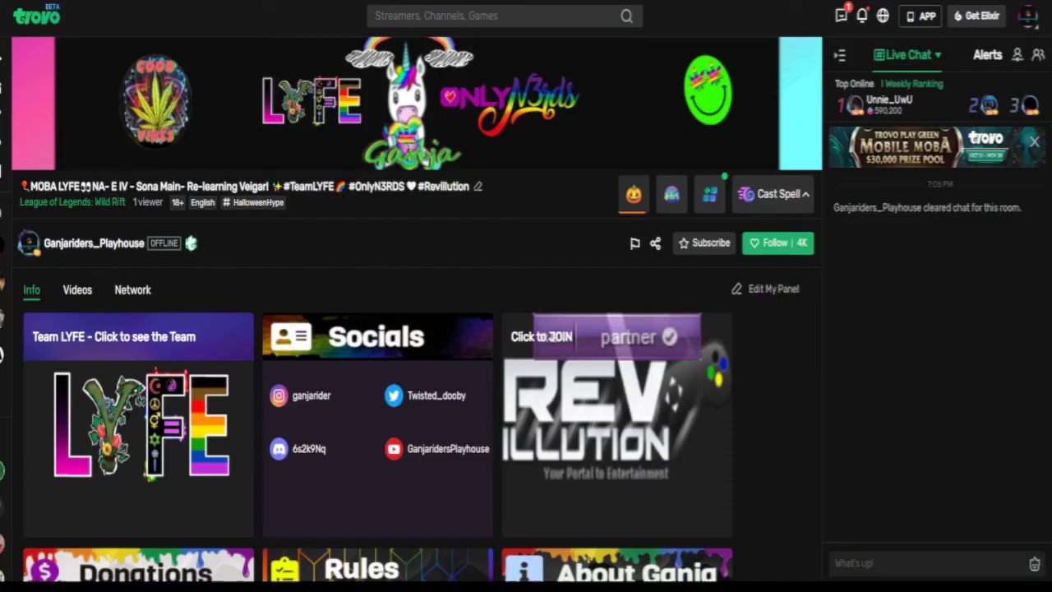
# Step: Examine the channel's Info panels, from Socials, Donations and Rules down to Favorite Games and the gaming platform IDs
pyautogui.scroll(-2, 449, 324)
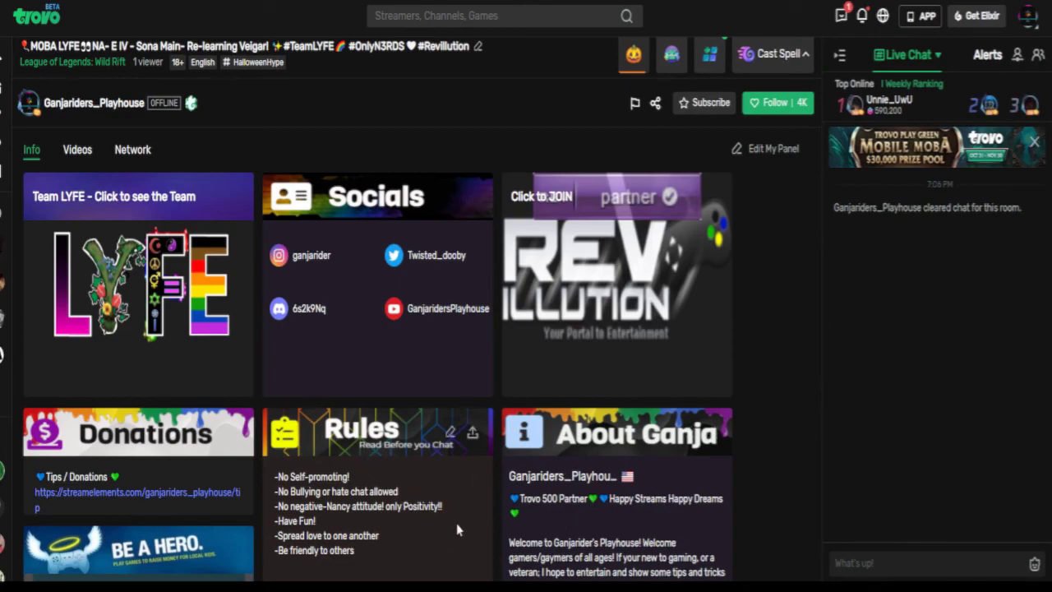
pyautogui.scroll(-1, 448, 492)
pyautogui.scroll(1, 446, 493)
pyautogui.scroll(-3, 192, 432)
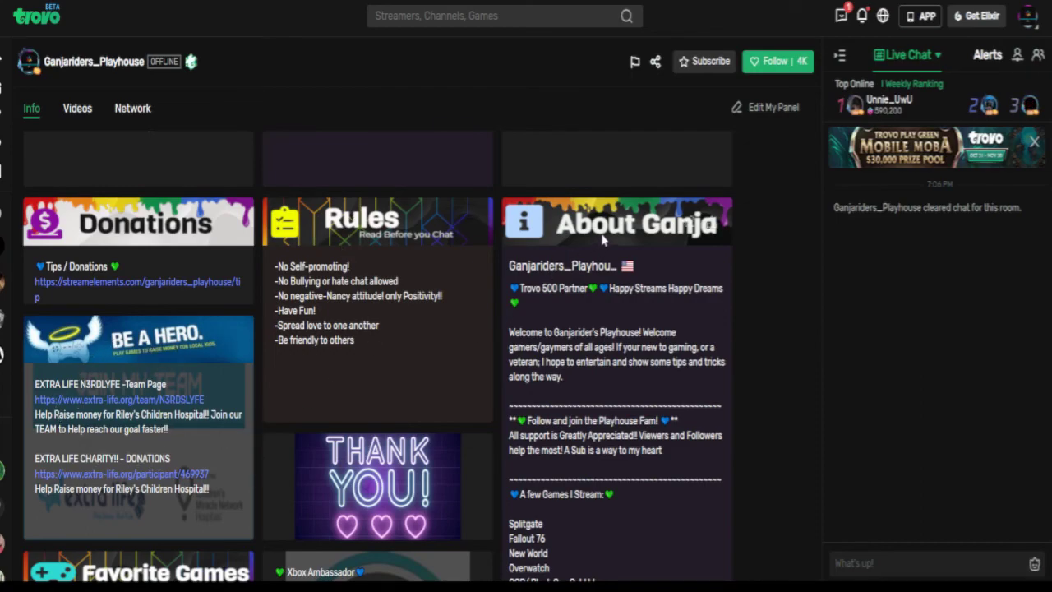
pyautogui.scroll(-5, 603, 239)
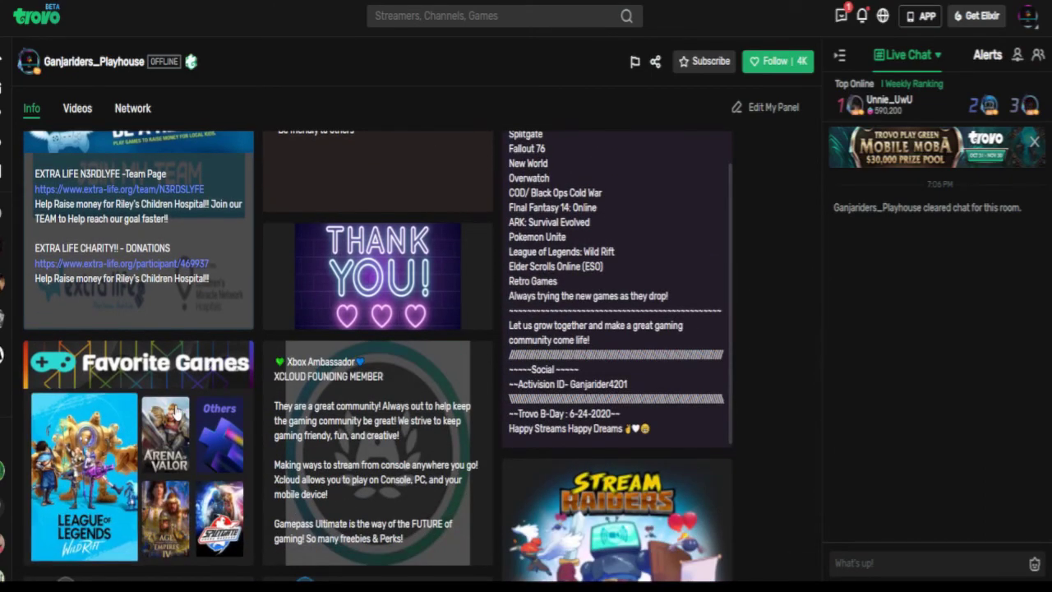
pyautogui.scroll(-3, 272, 310)
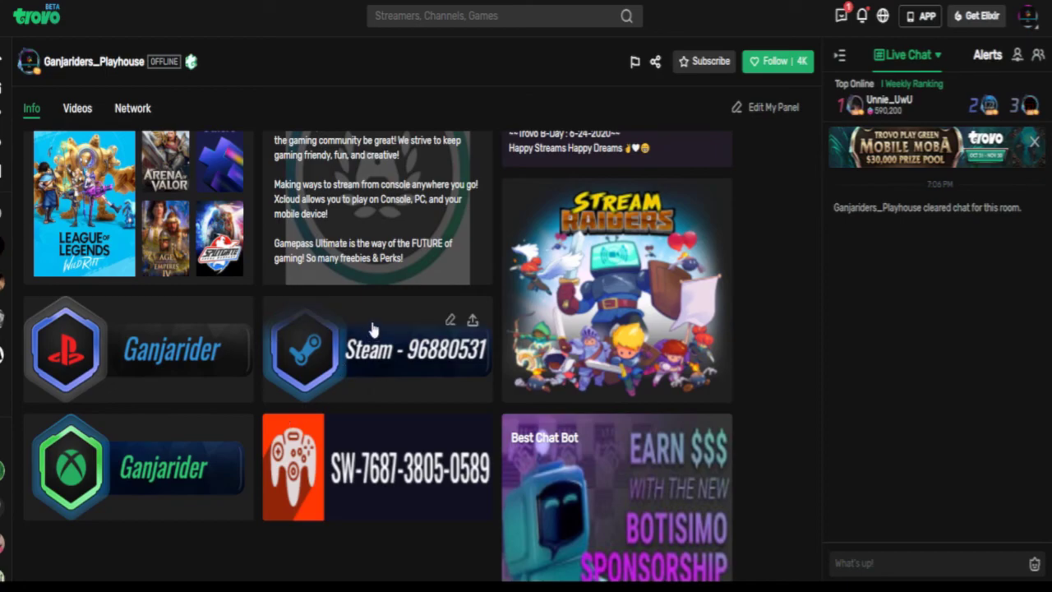
# Step: Open the channel's panel editor, look over the existing panels and open the Socials panel's settings
pyautogui.scroll(8, 442, 320)
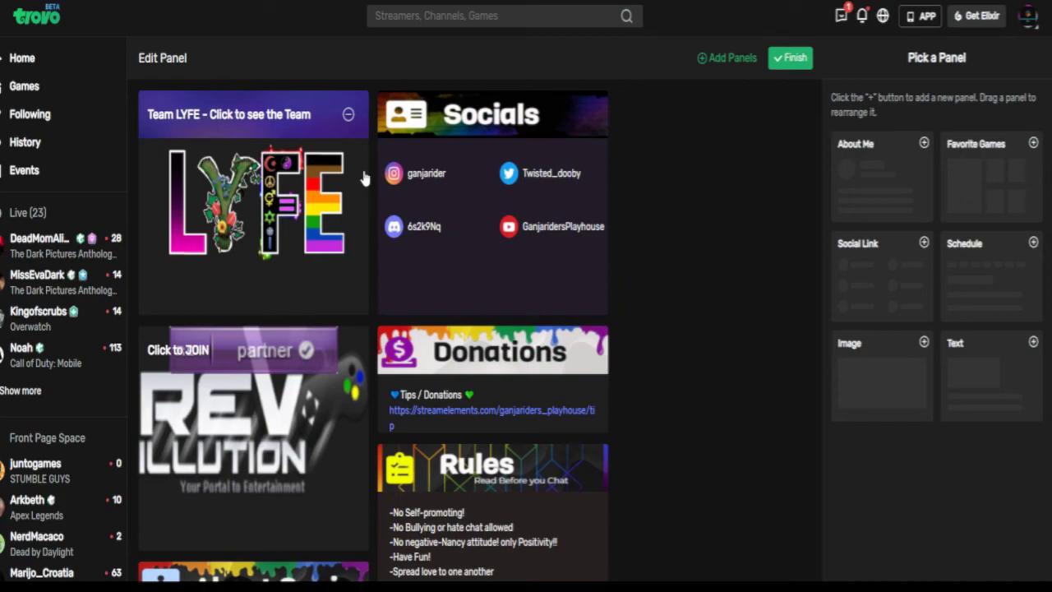
pyautogui.scroll(-1, 717, 181)
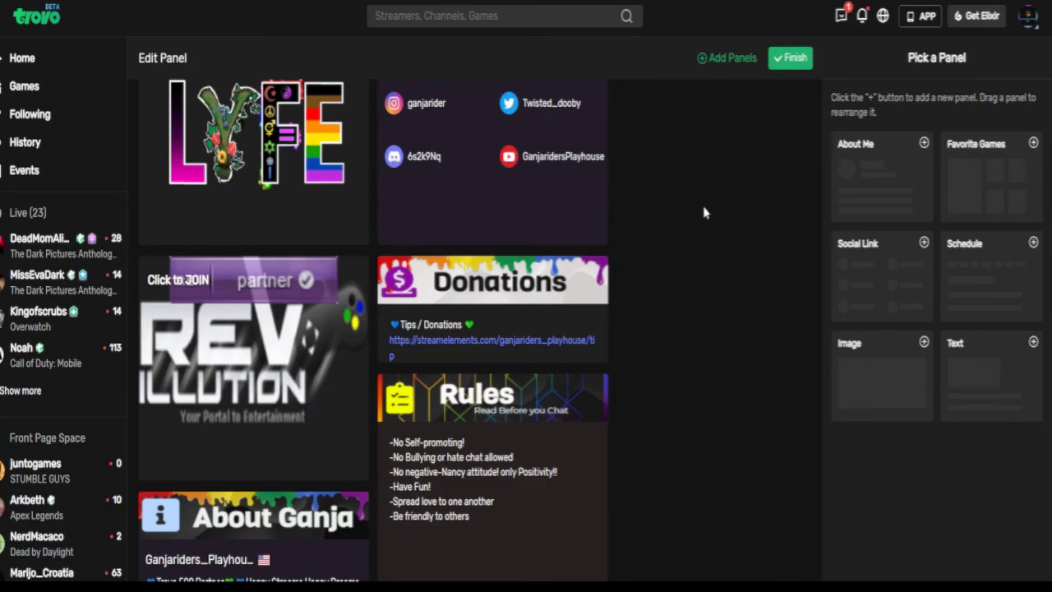
pyautogui.scroll(-2, 703, 213)
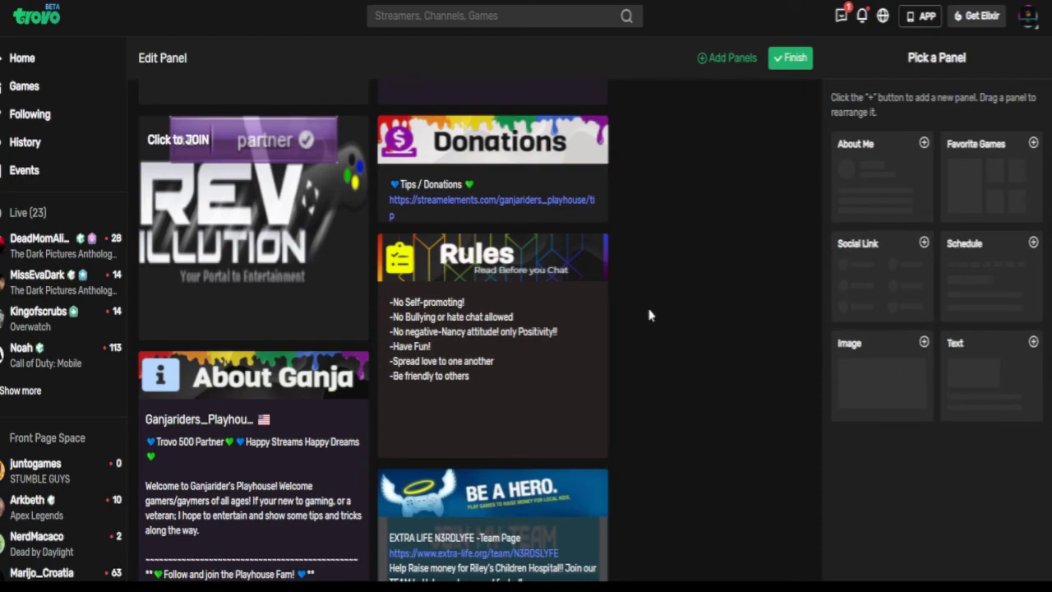
pyautogui.scroll(3, 648, 311)
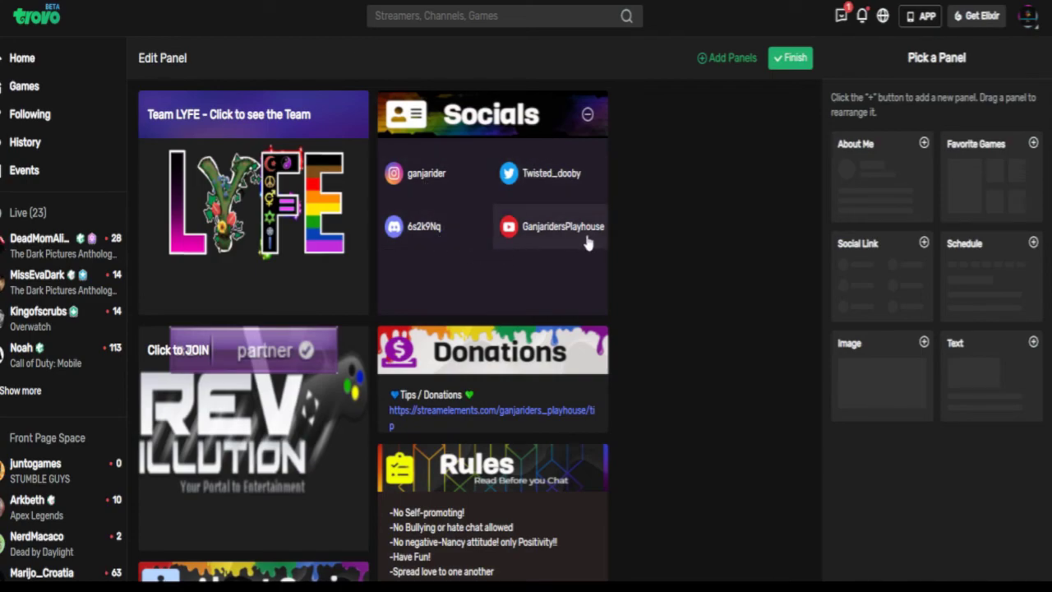
pyautogui.click(553, 115)
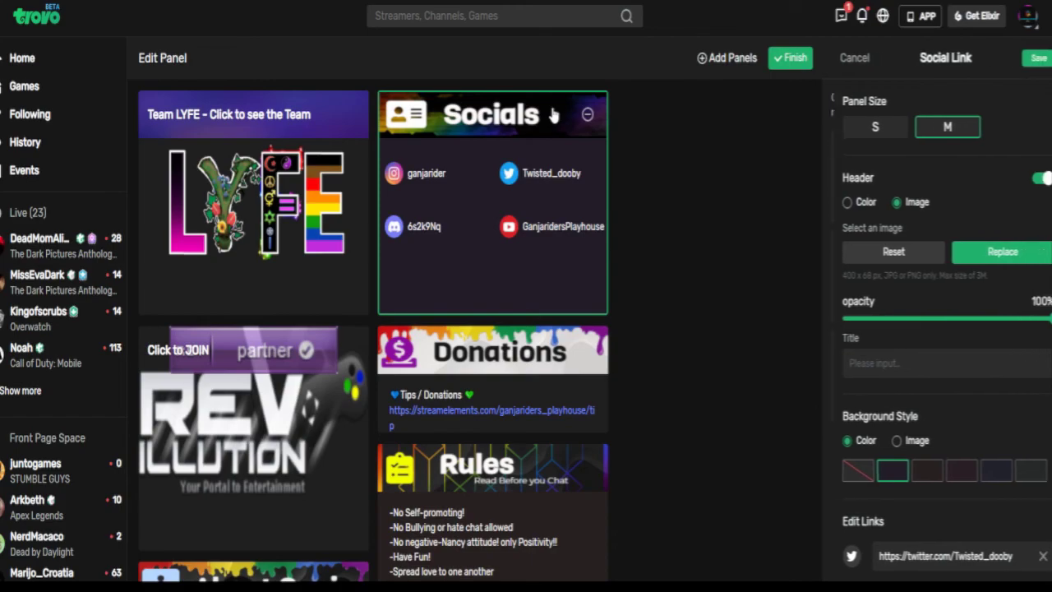
# Step: Try panel size S on the Socials panel and set it back to M
pyautogui.click(885, 134)
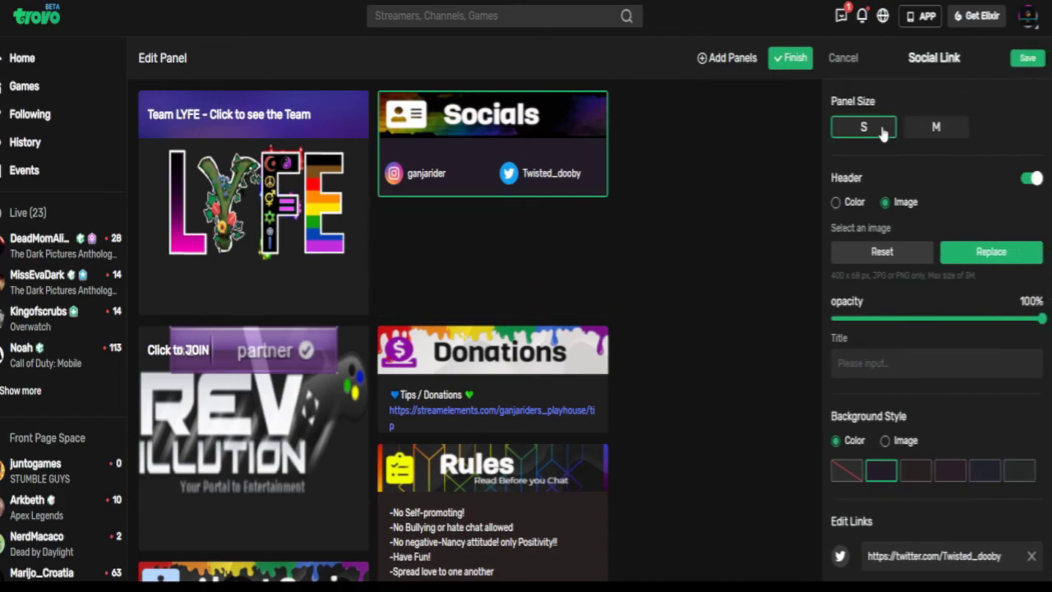
pyautogui.scroll(-2, 559, 173)
pyautogui.scroll(2, 557, 174)
pyautogui.click(929, 129)
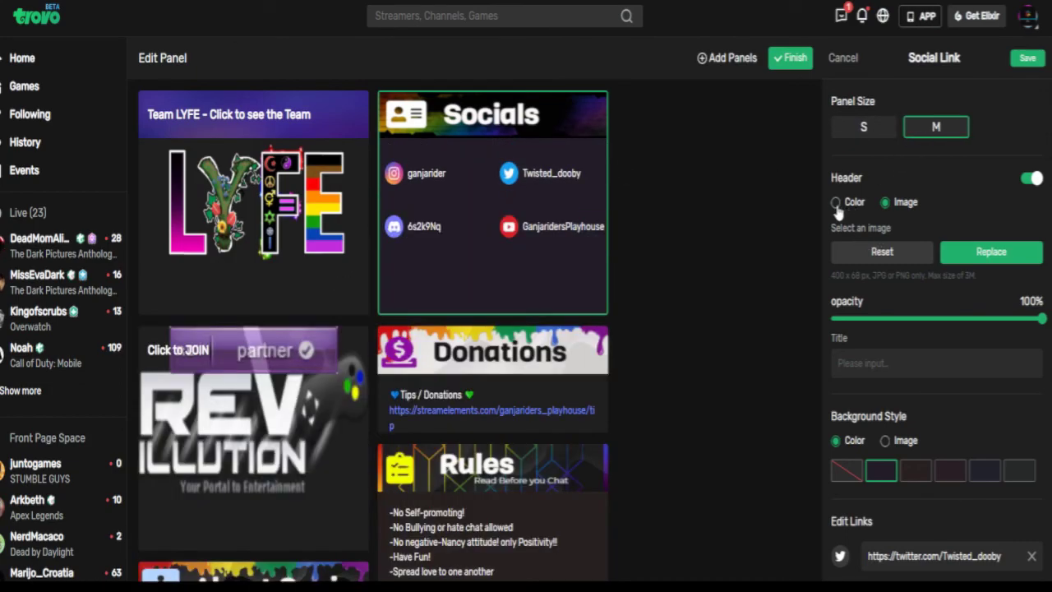
# Step: Try a color header with the title "title" on the Socials panel, clear the title and restore the image header
pyautogui.click(835, 203)
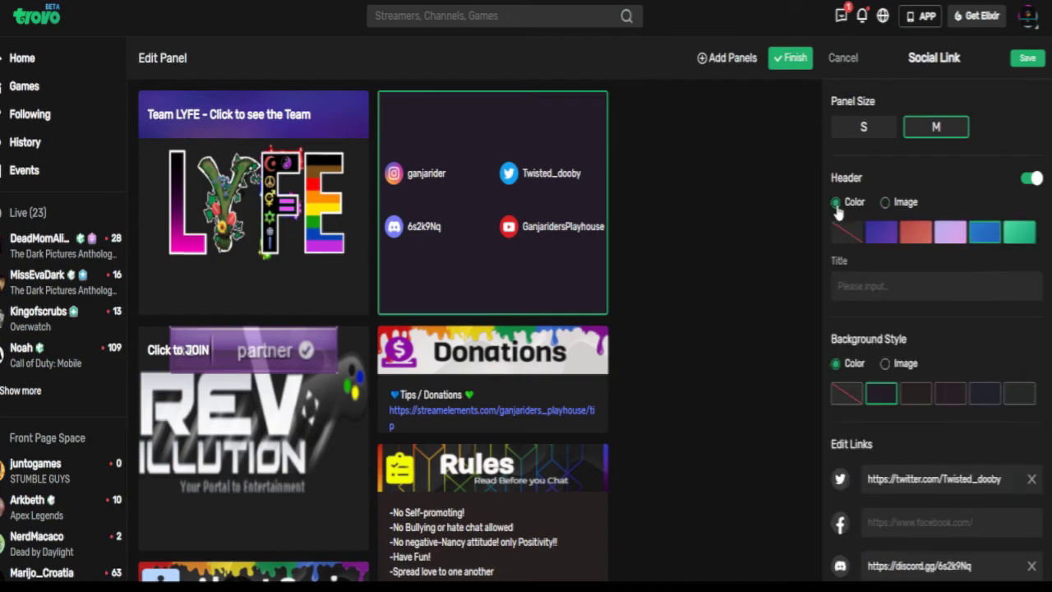
pyautogui.click(885, 204)
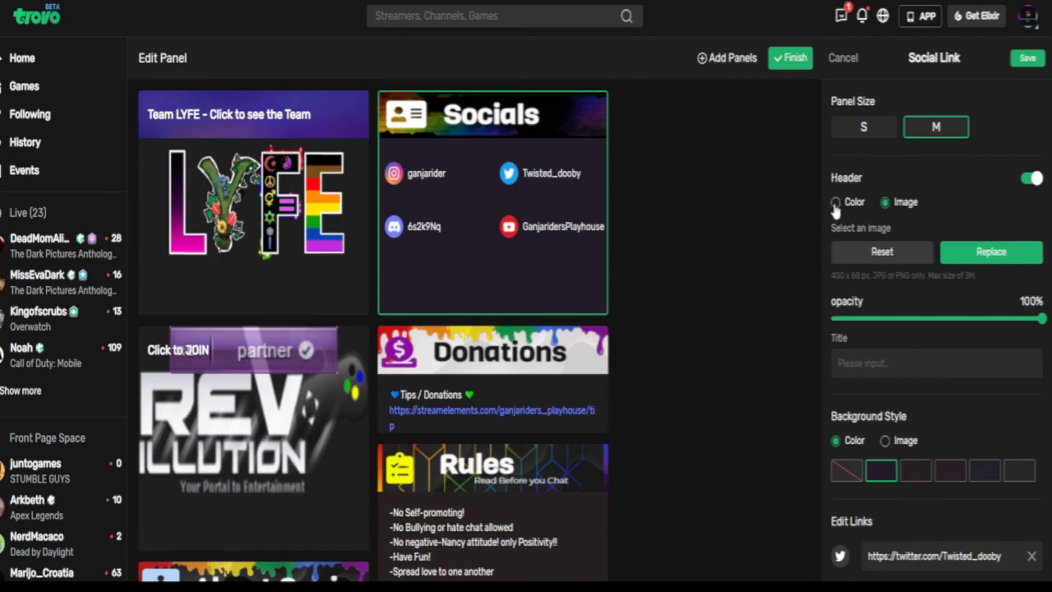
pyautogui.moveTo(484, 155)
pyautogui.click(836, 202)
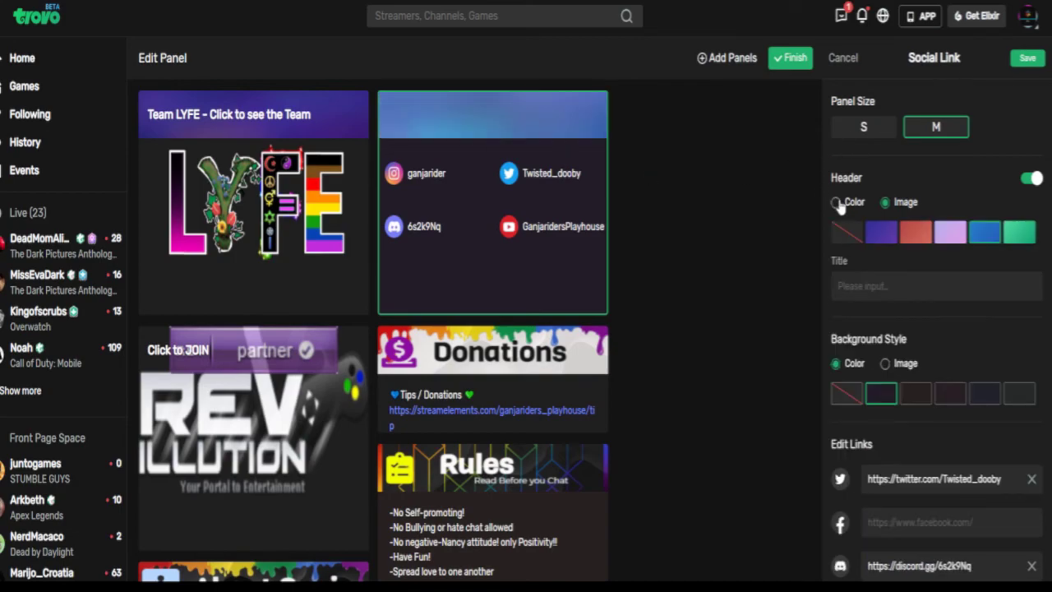
pyautogui.click(872, 291)
pyautogui.write('title')
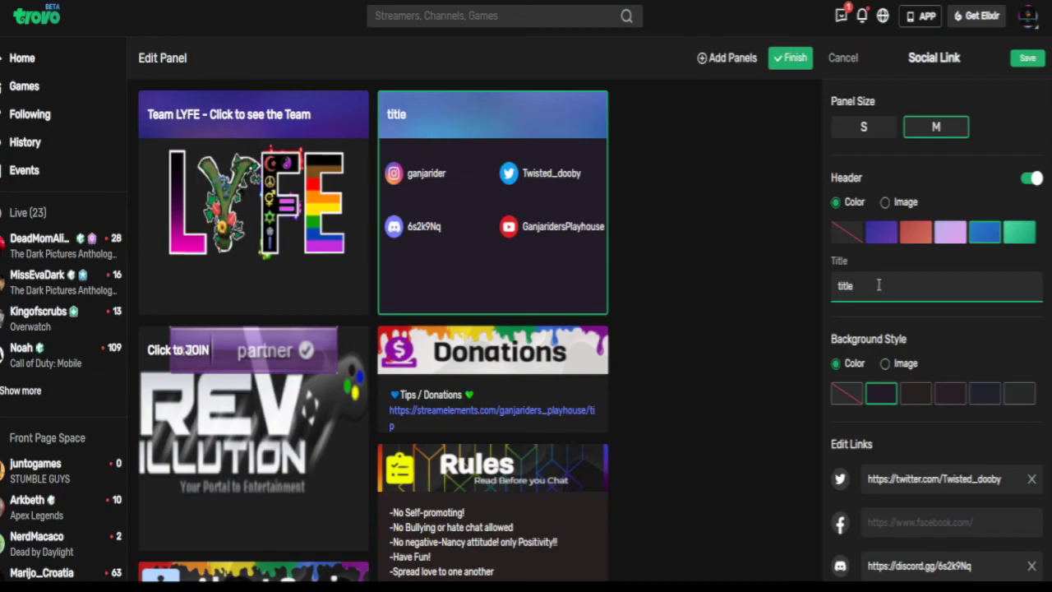
pyautogui.press('BackSpace')
pyautogui.press('BackSpace')
pyautogui.press('BackSpace')
pyautogui.press('BackSpace')
pyautogui.press('BackSpace')
pyautogui.click(884, 202)
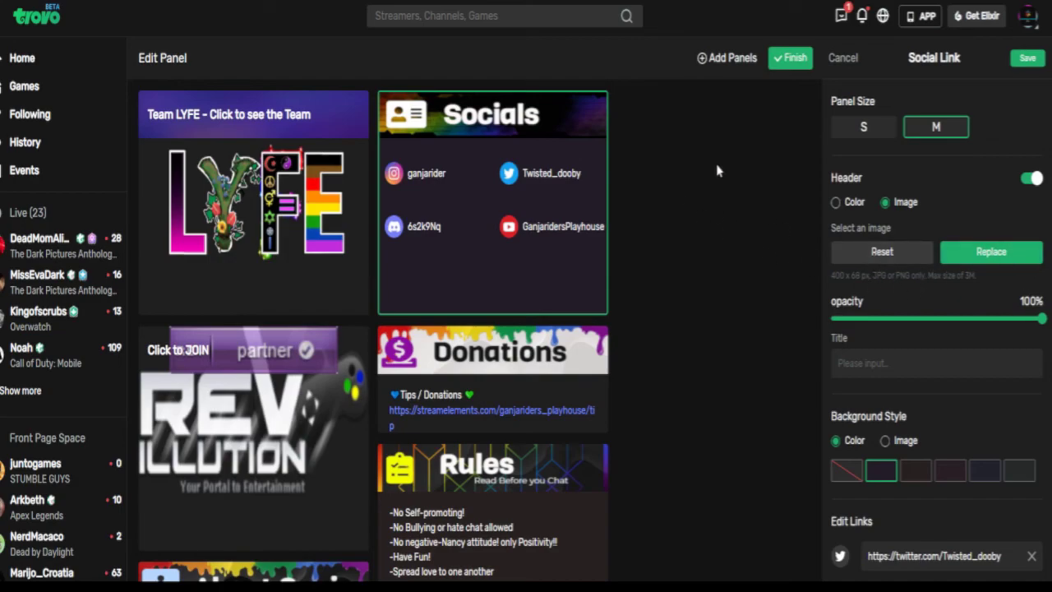
# Step: Try the image background style on the Socials panel and switch it back to color
pyautogui.scroll(-2, 893, 279)
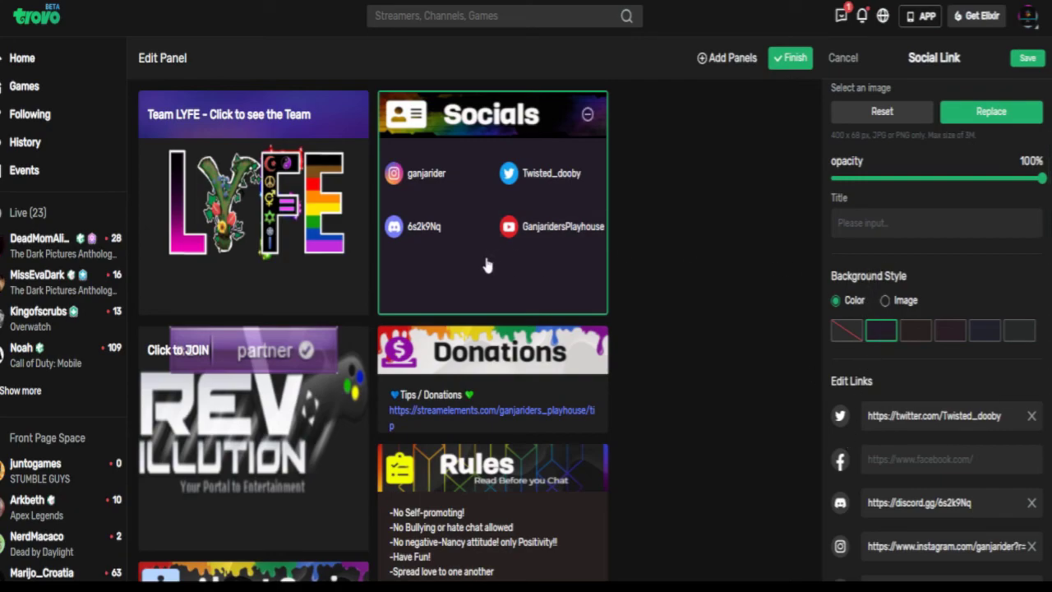
pyautogui.click(885, 301)
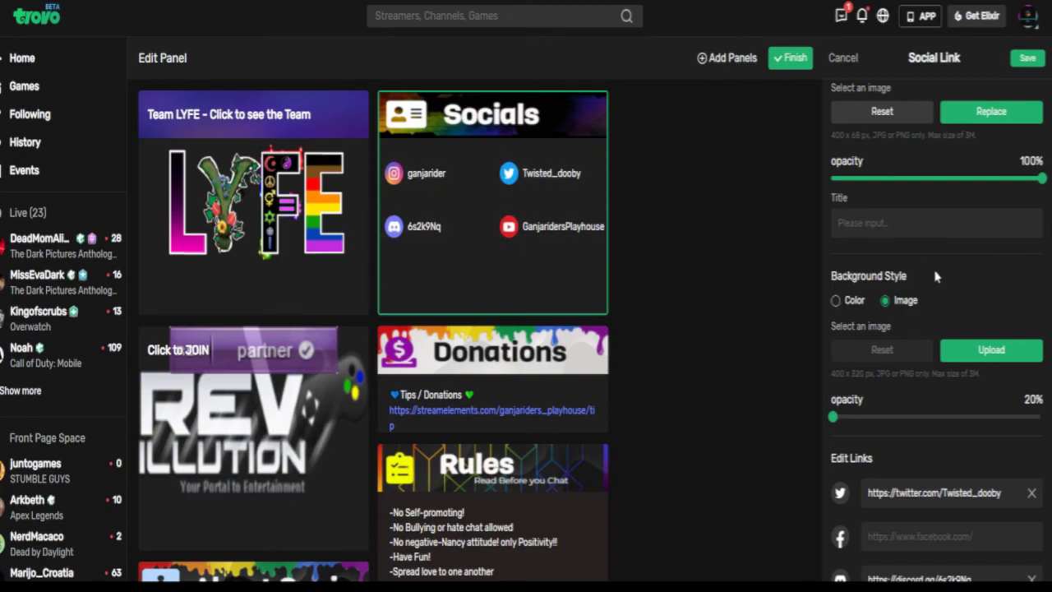
pyautogui.click(835, 300)
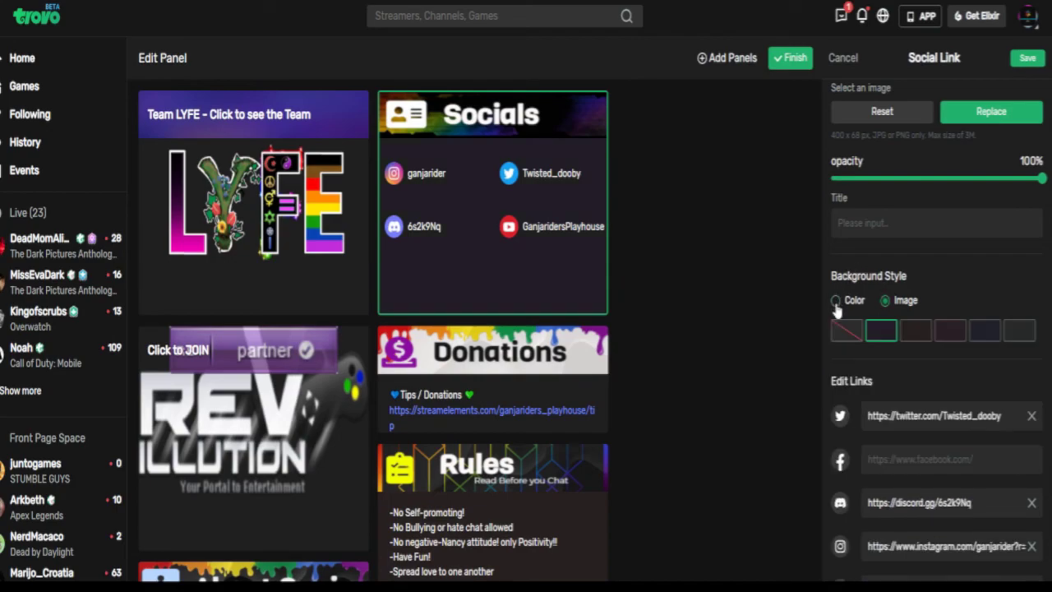
# Step: Review the Socials panel's links, save the panel and finish editing the channel's panels
pyautogui.scroll(-1, 731, 238)
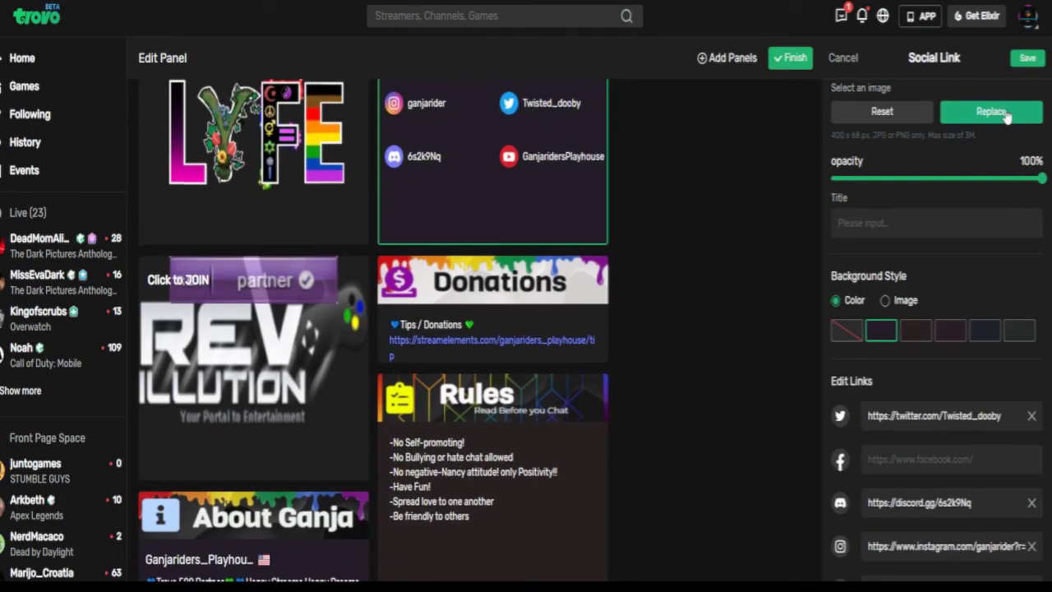
pyautogui.scroll(-1, 871, 493)
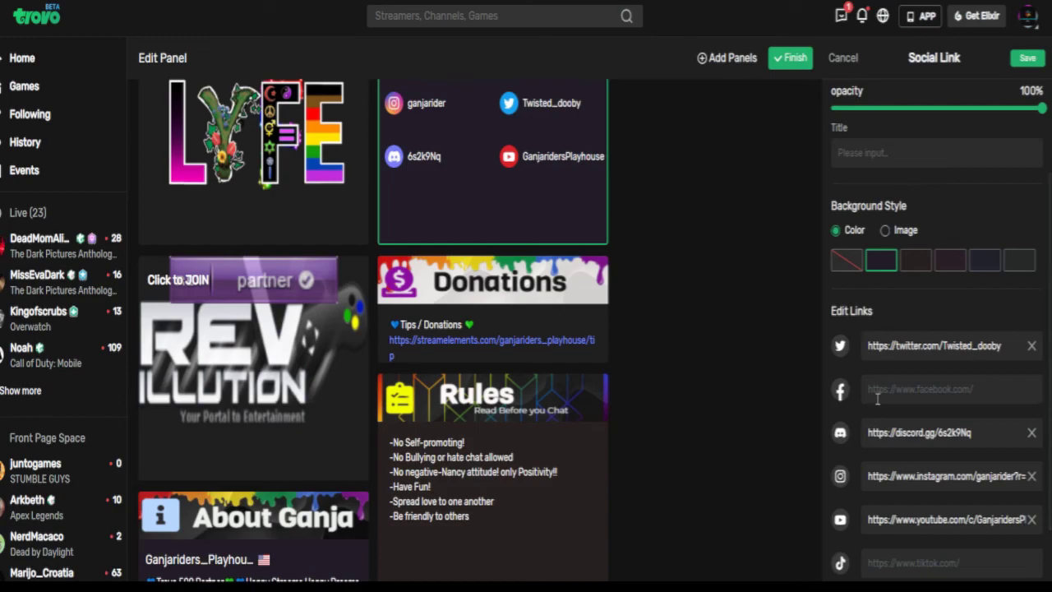
pyautogui.scroll(3, 895, 436)
pyautogui.click(1027, 58)
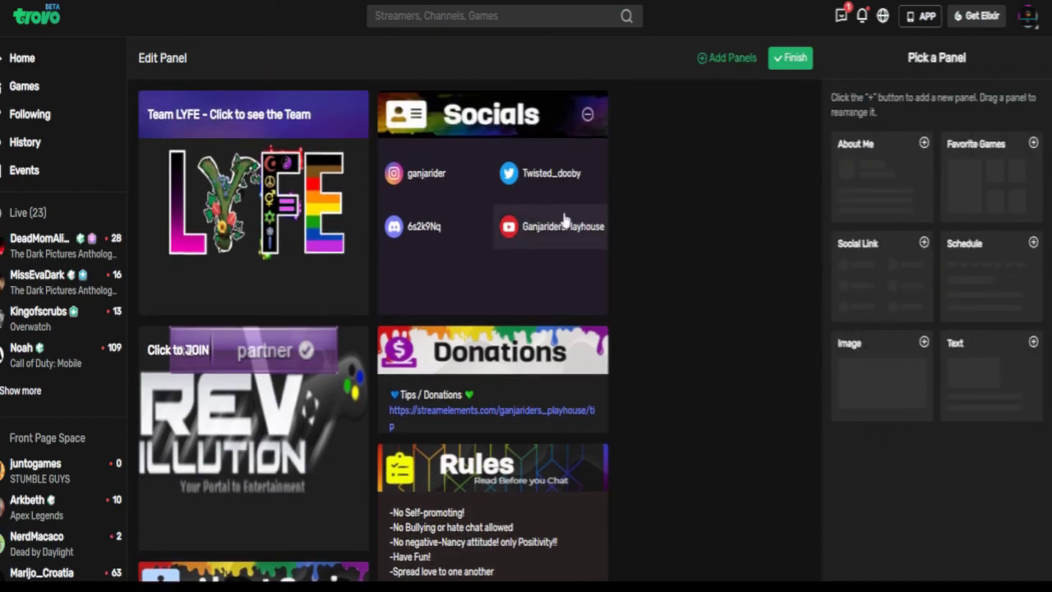
pyautogui.click(794, 59)
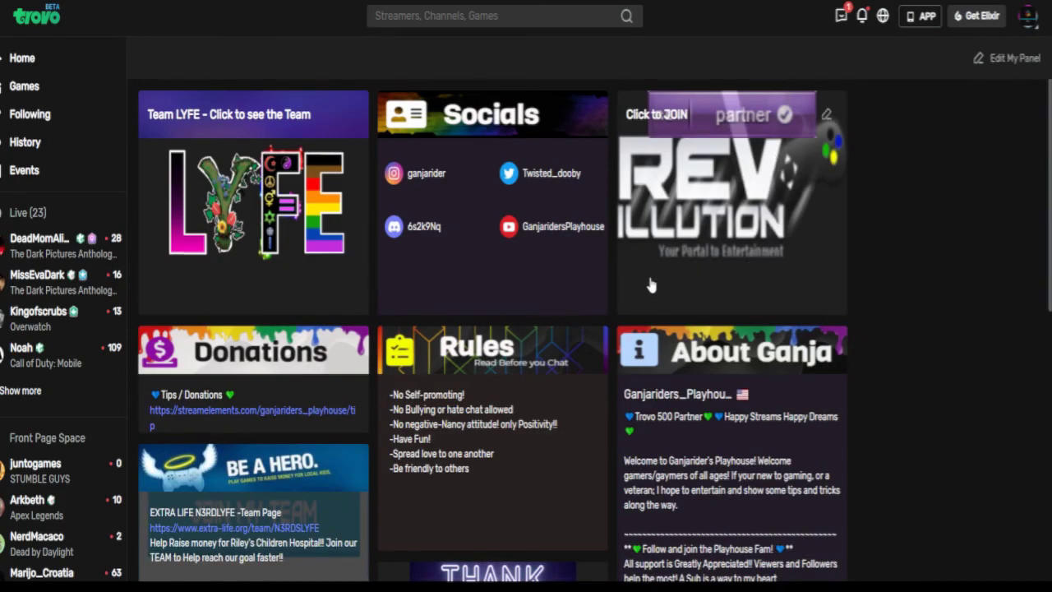
# Step: Look over the finished panel layout, including Donations, Rules, About, the full Favorite Games list and the gaming platform panels
pyautogui.scroll(-7, 650, 284)
pyautogui.scroll(1, 650, 284)
pyautogui.scroll(6, 650, 284)
pyautogui.scroll(-3, 413, 420)
pyautogui.scroll(2, 412, 420)
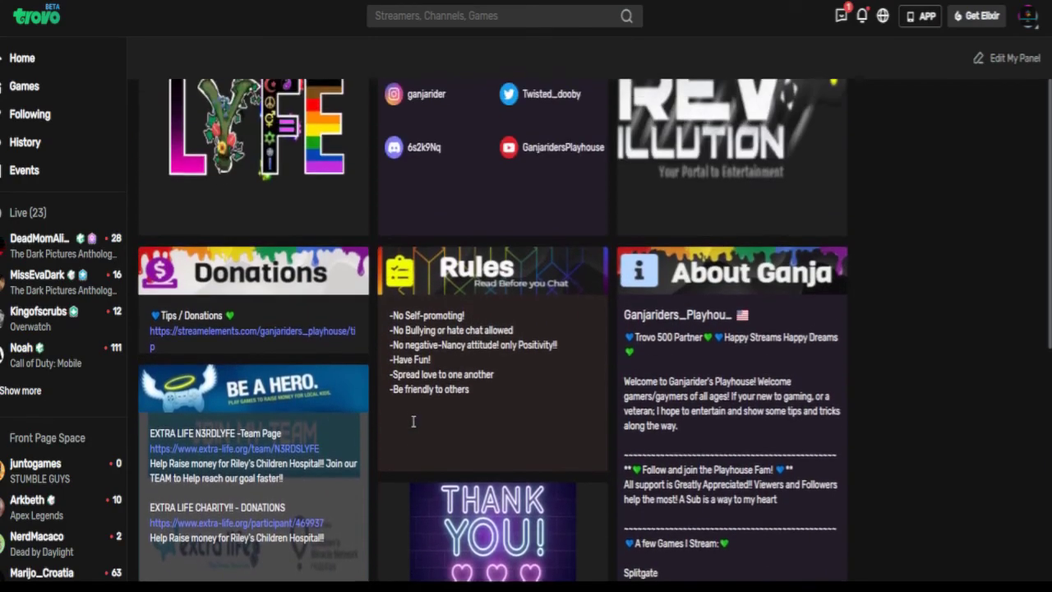
pyautogui.scroll(-3, 413, 420)
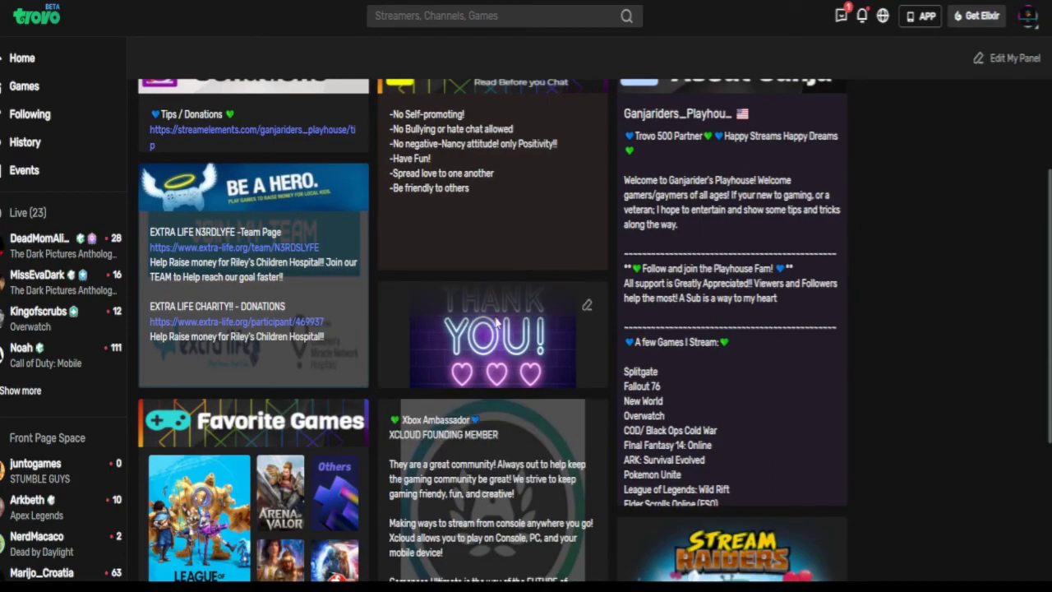
pyautogui.scroll(-3, 496, 322)
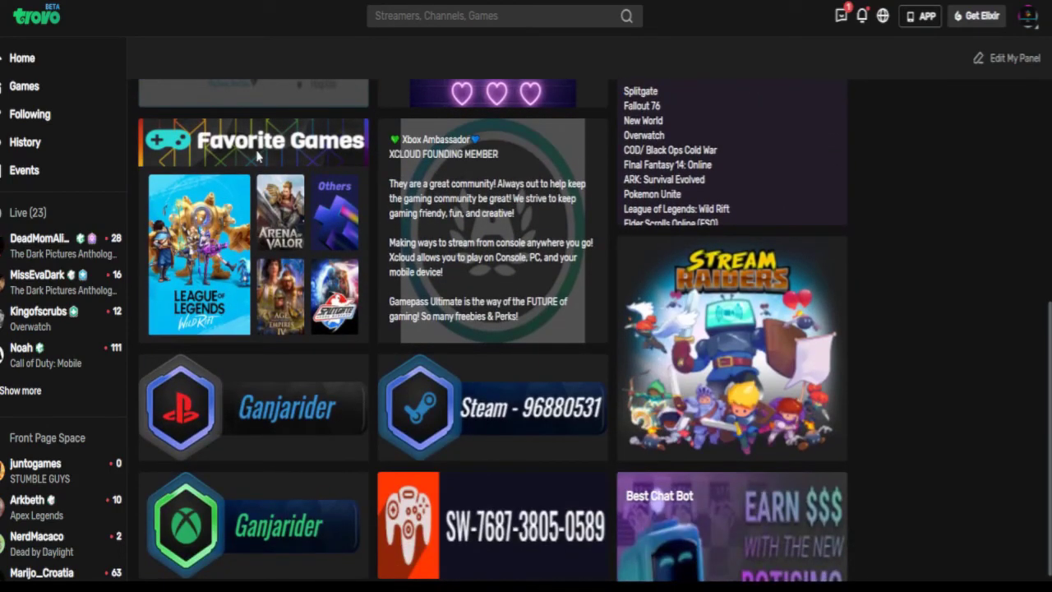
pyautogui.scroll(-2, 254, 234)
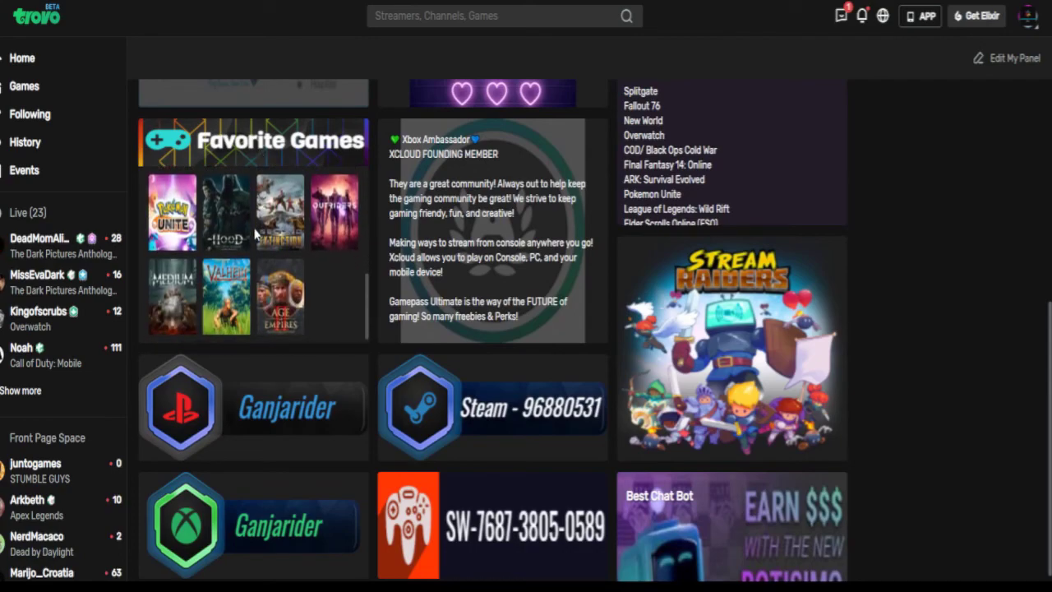
pyautogui.scroll(2, 255, 234)
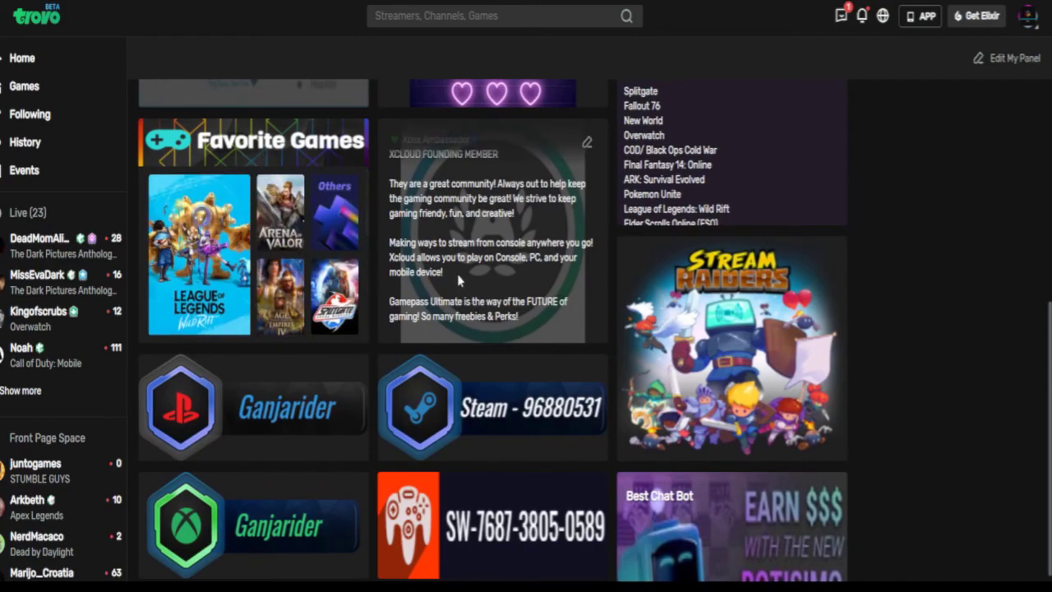
pyautogui.scroll(2, 457, 280)
pyautogui.scroll(-3, 457, 274)
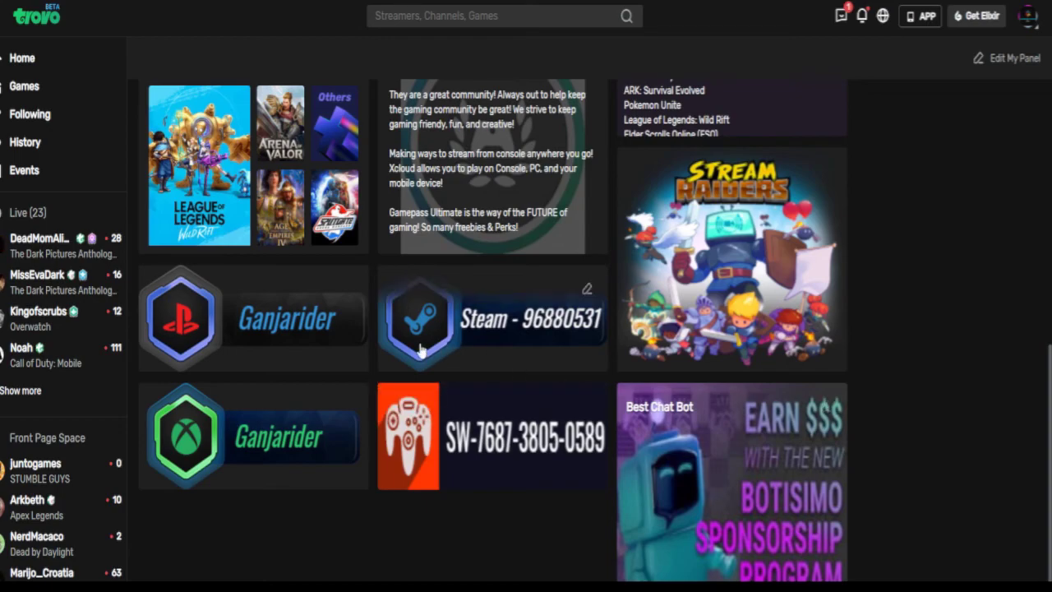
pyautogui.scroll(-5, 421, 349)
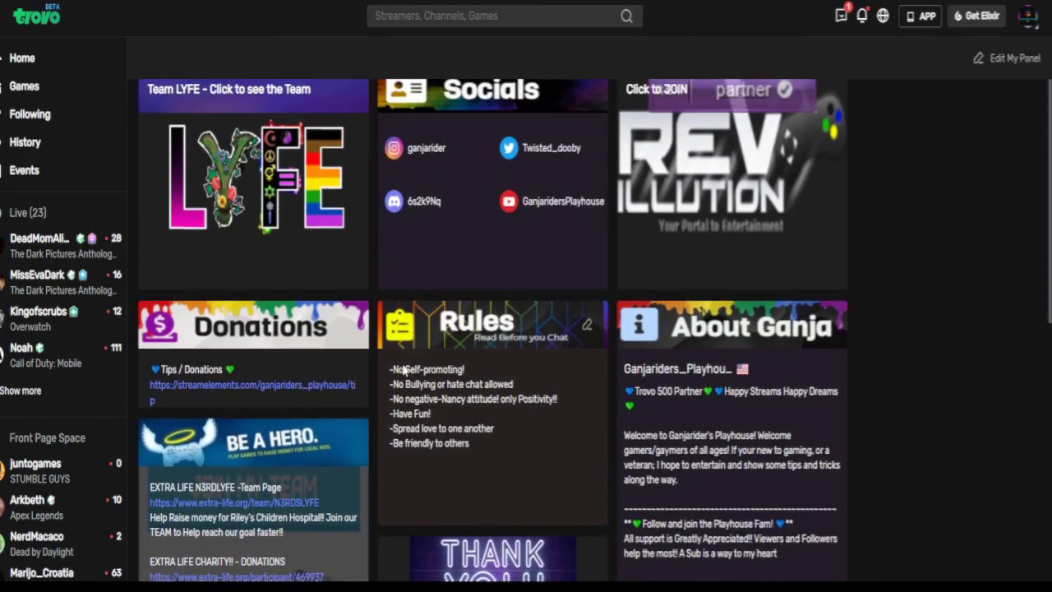
pyautogui.scroll(-1, 261, 404)
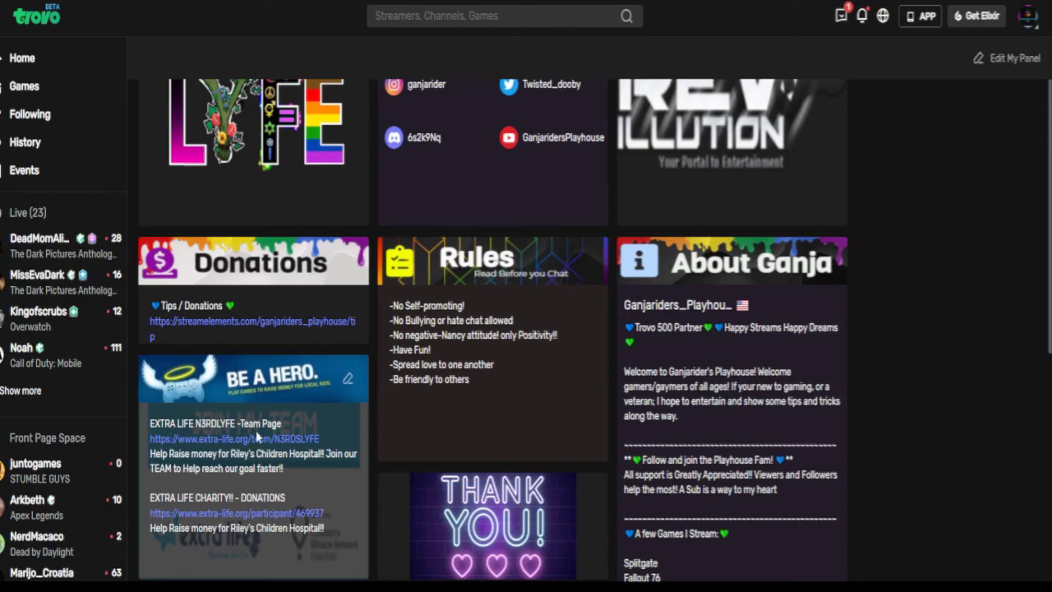
# Step: Open the page linked from the Team LYFE panel and look over its member list
pyautogui.scroll(1, 301, 389)
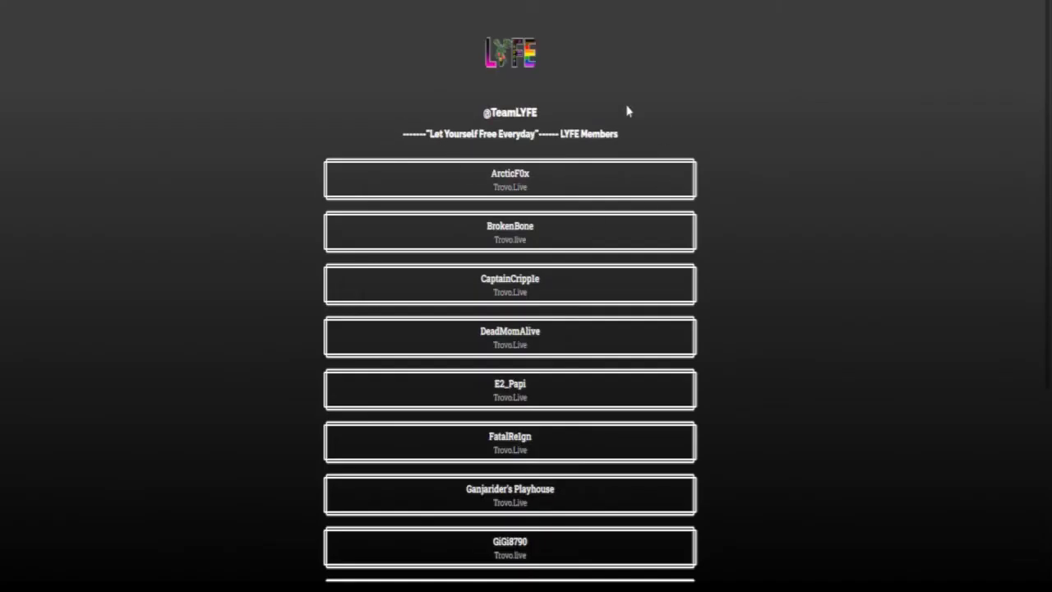
pyautogui.scroll(-2, 727, 162)
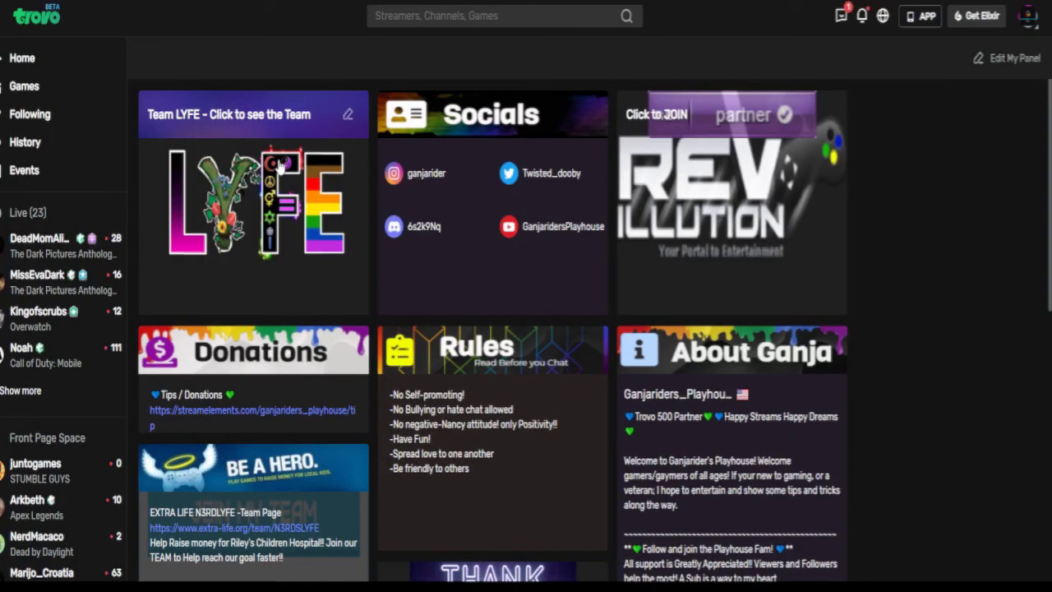
# Step: Try the S and L sizes on the Team LYFE image panel, restore M, and save and finish editing
pyautogui.click(348, 115)
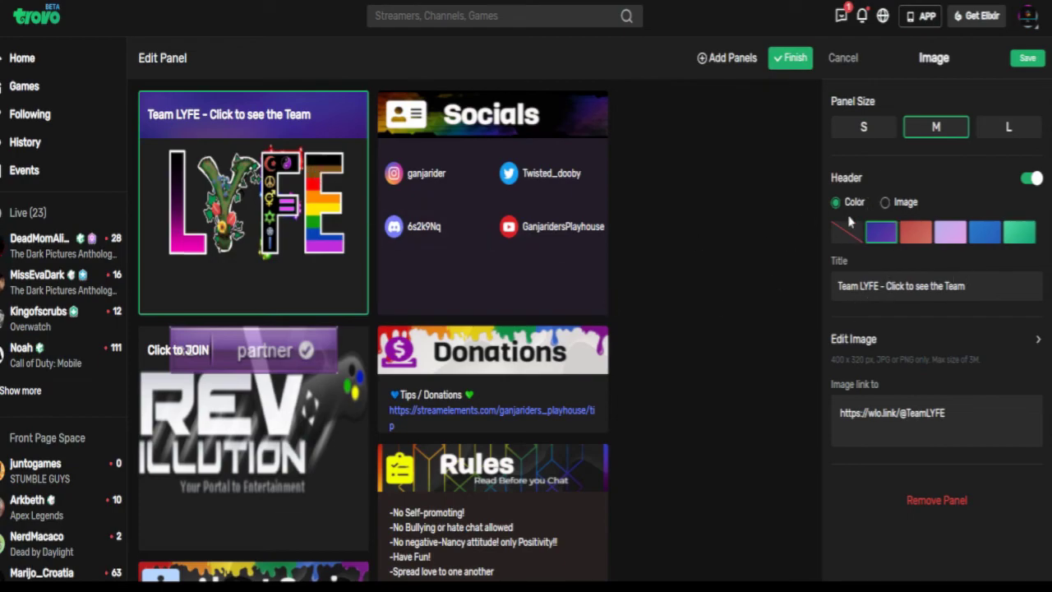
pyautogui.click(869, 138)
pyautogui.click(993, 138)
pyautogui.click(937, 136)
pyautogui.click(1026, 59)
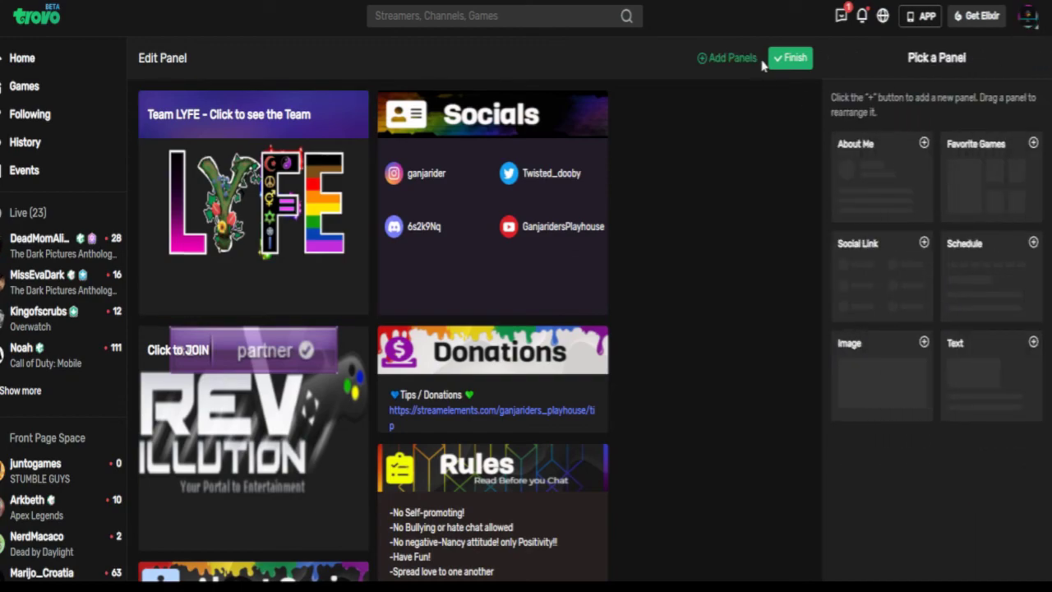
pyautogui.click(789, 57)
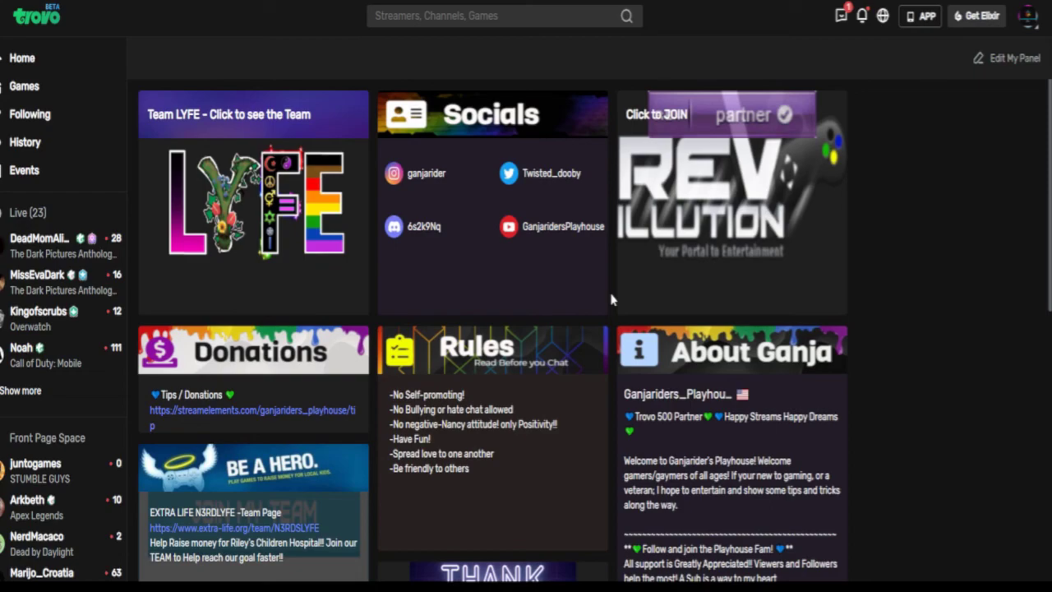
# Step: Look over the channel's lower panels, including the gaming platform, Stream Raiders and Best Chat Bot panels
pyautogui.scroll(-5, 611, 300)
pyautogui.scroll(-3, 612, 299)
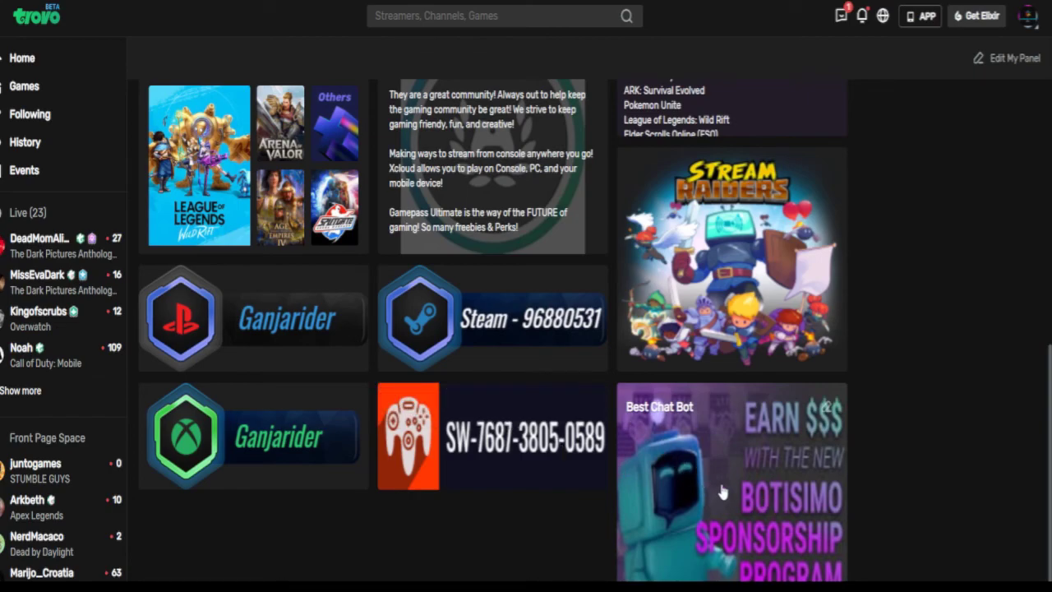
pyautogui.scroll(7, 534, 406)
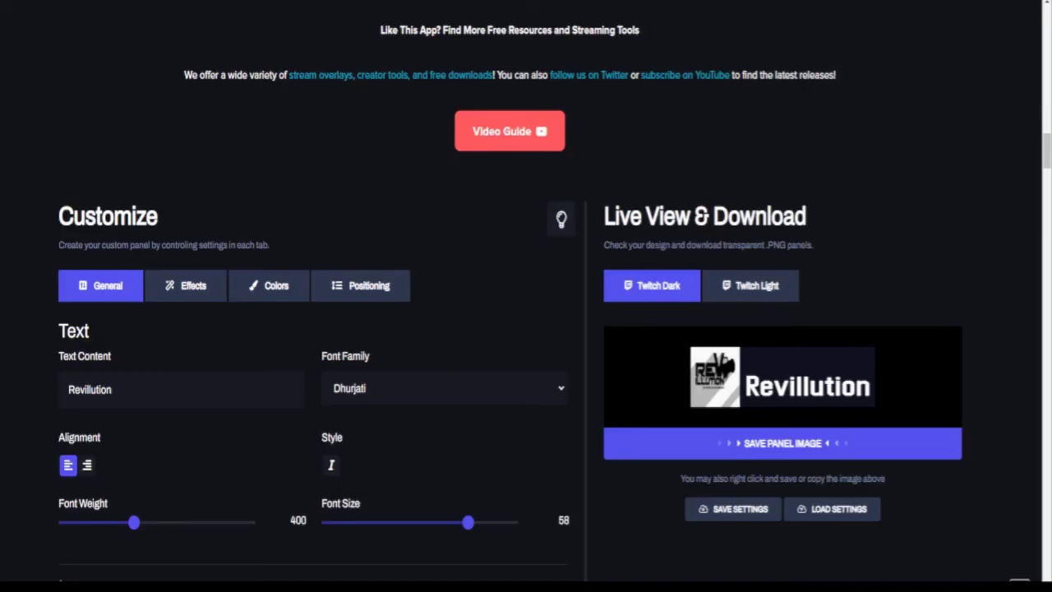
# Step: Switch to Nerd or Die's Free Twitch Panels page and examine its resources and free panel templates
pyautogui.scroll(15, 336, 110)
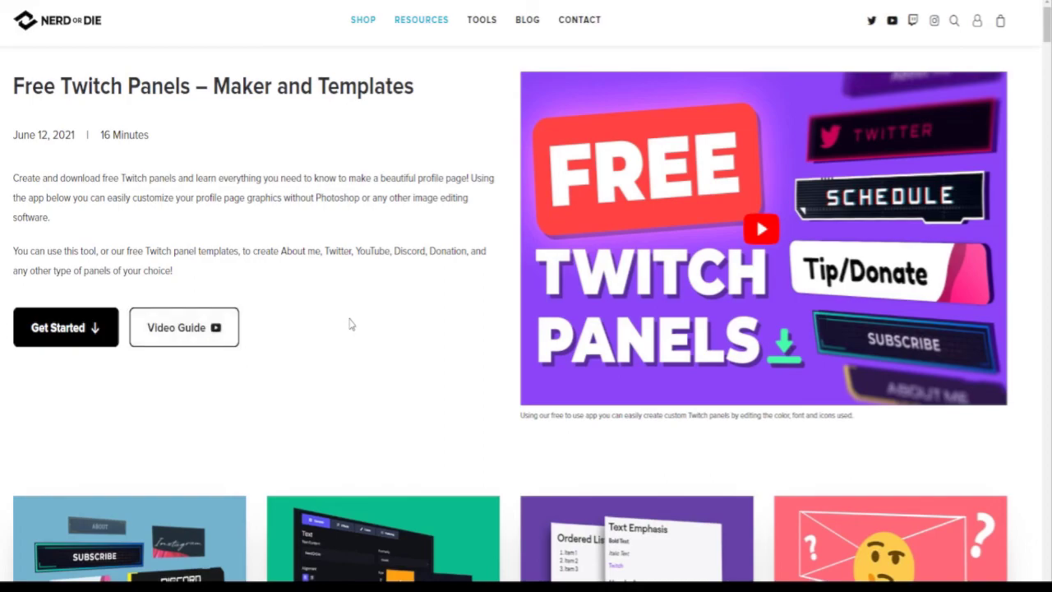
pyautogui.scroll(-5, 356, 322)
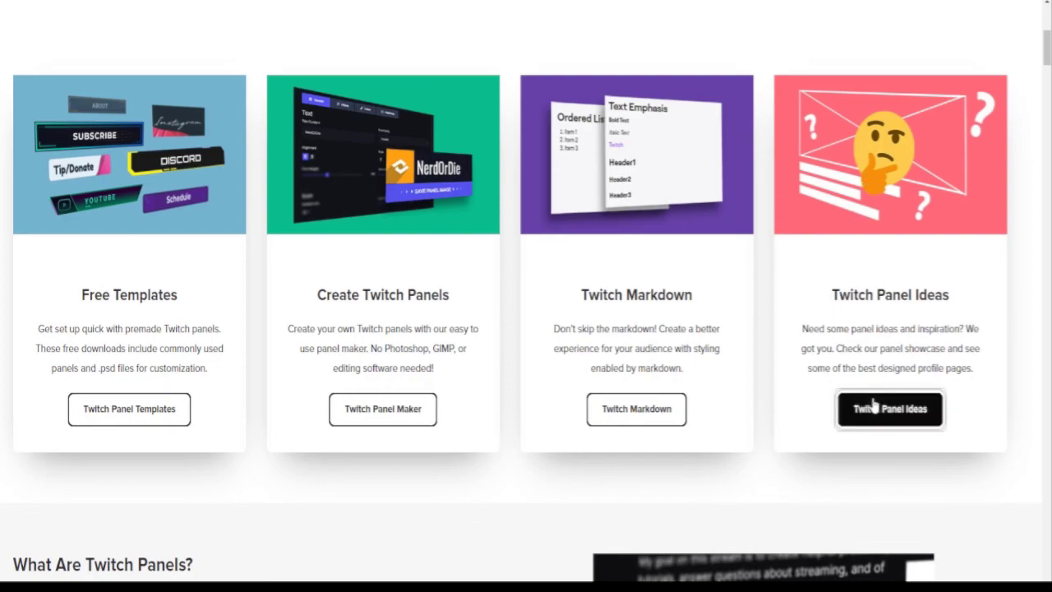
pyautogui.scroll(-6, 246, 410)
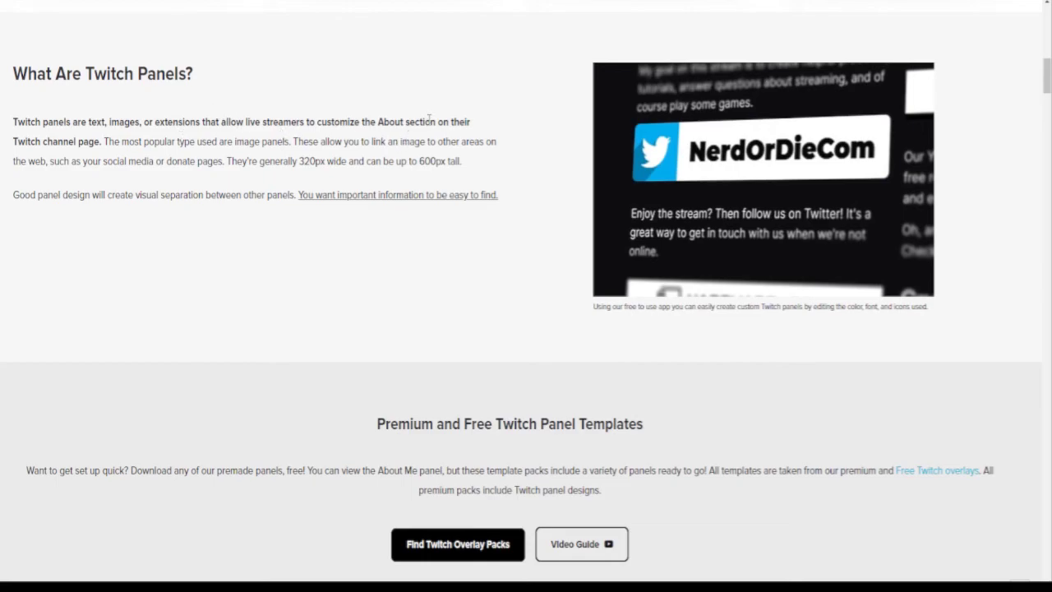
pyautogui.scroll(-5, 279, 291)
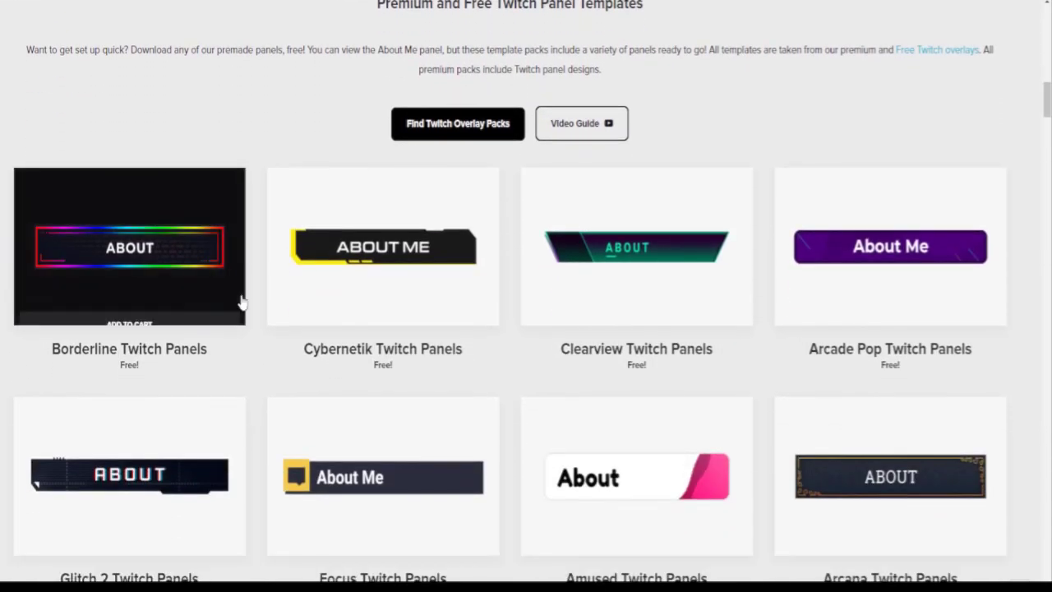
pyautogui.scroll(2, 436, 137)
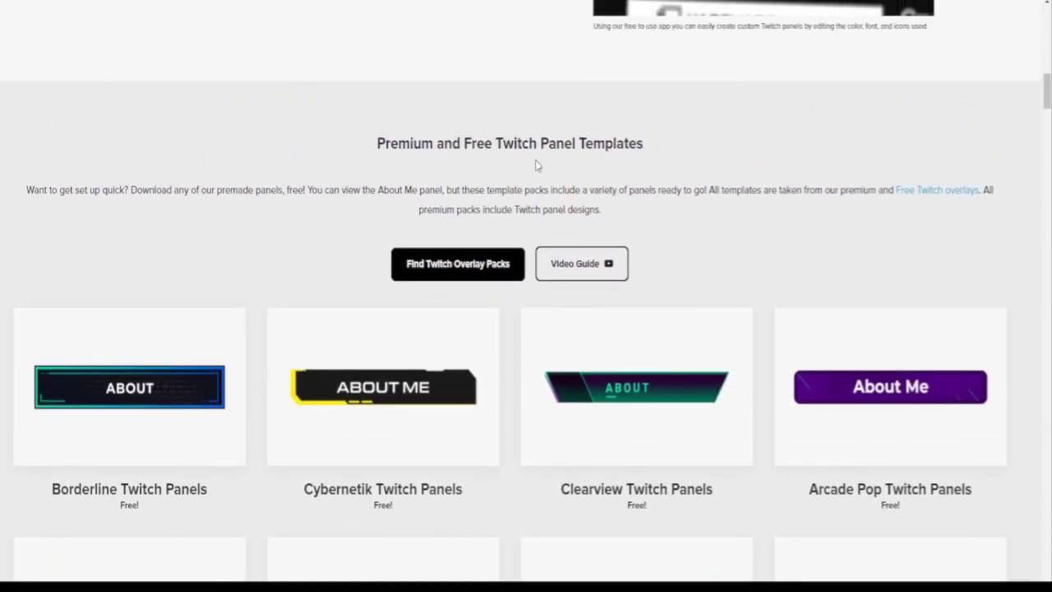
pyautogui.scroll(-3, 253, 173)
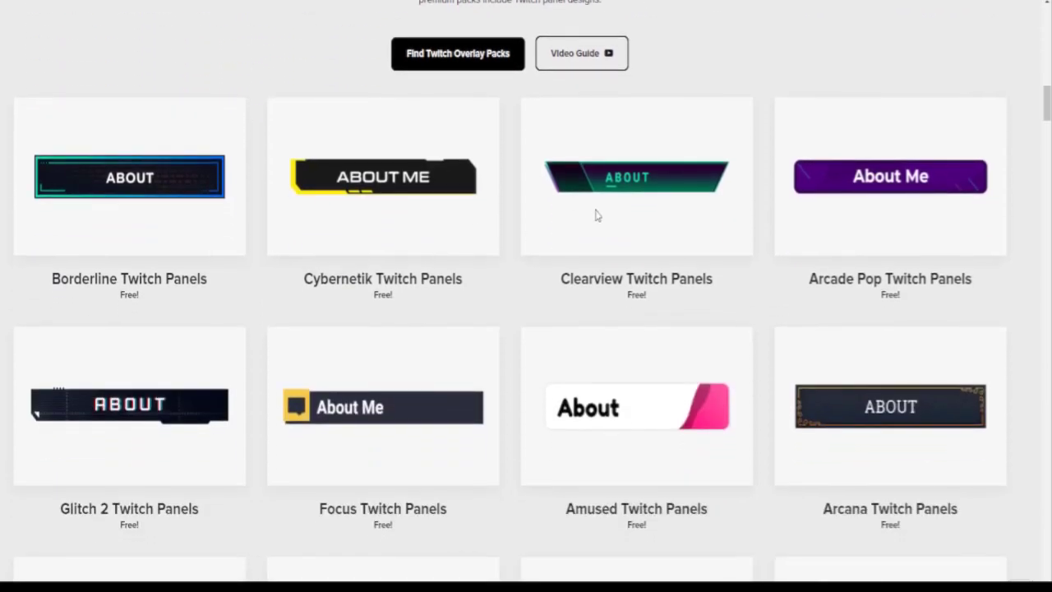
# Step: Open the Clearview Twitch Panels product and view its full panel set on the Twitch light background
pyautogui.click(635, 195)
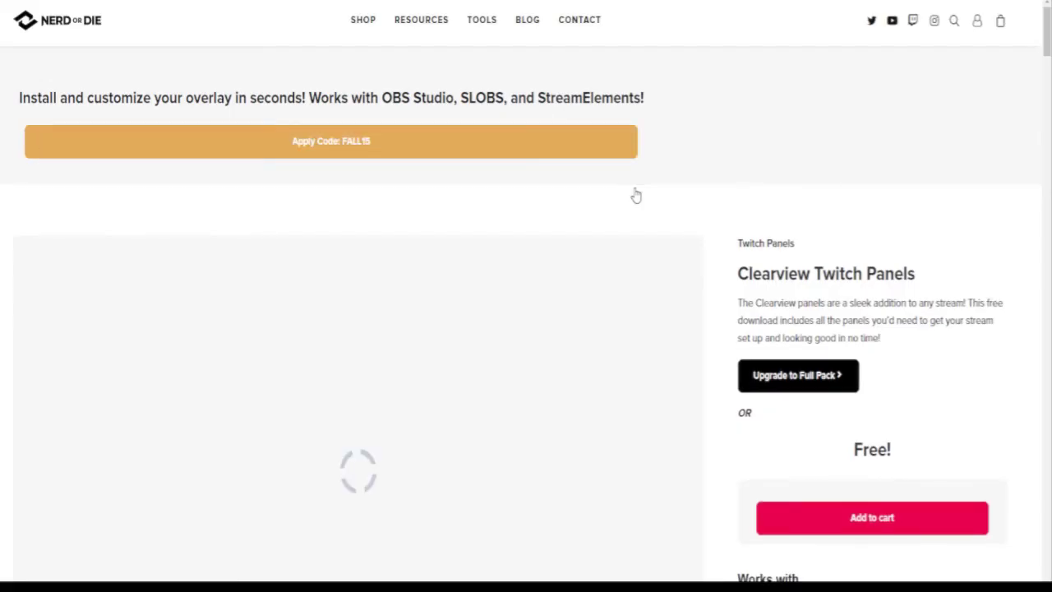
pyautogui.scroll(-3, 514, 312)
pyautogui.scroll(1, 497, 296)
pyautogui.scroll(-2, 488, 263)
pyautogui.click(452, 446)
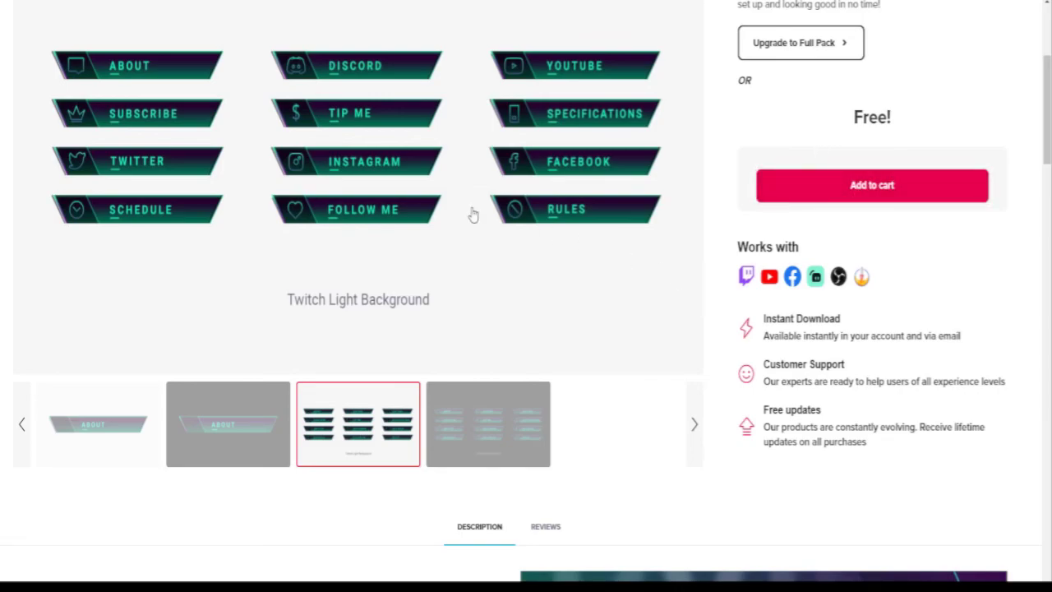
pyautogui.scroll(4, 414, 268)
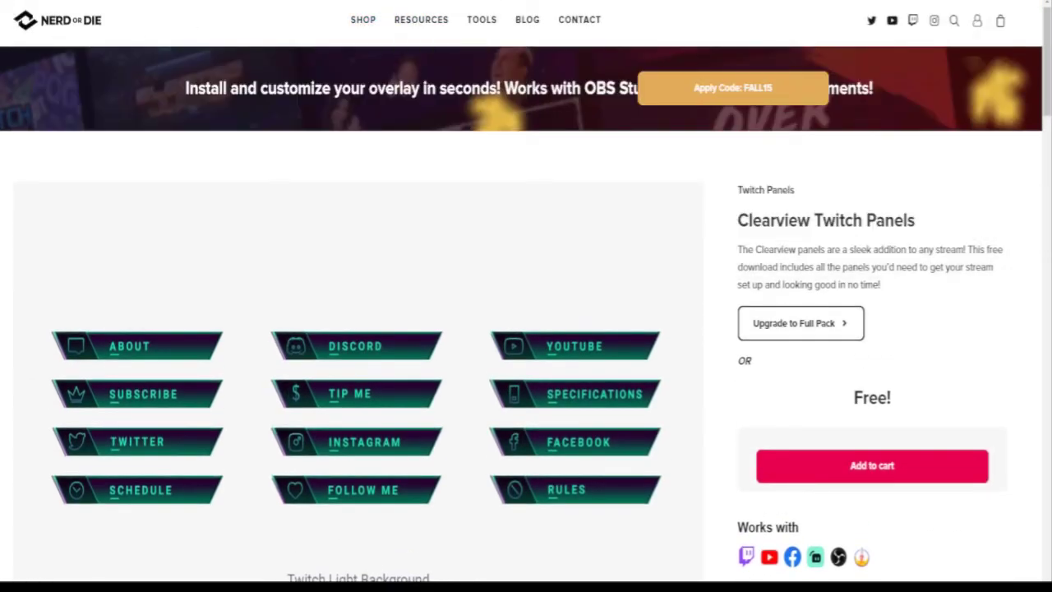
# Step: Return to the Free Twitch Panels page and look over the remaining free templates
pyautogui.hotkey('alt', 'Left')
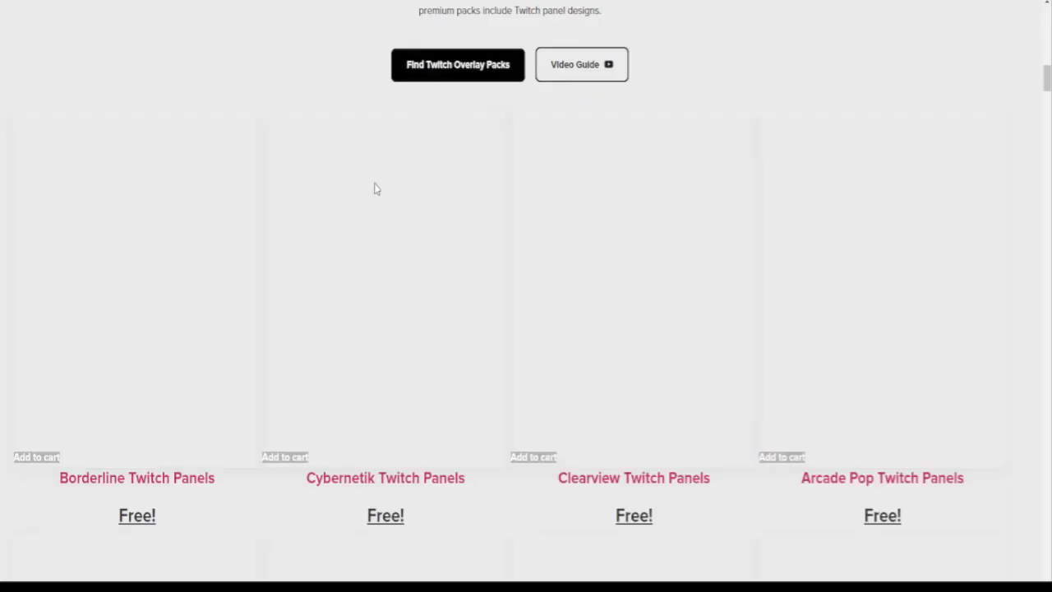
pyautogui.scroll(-5, 436, 332)
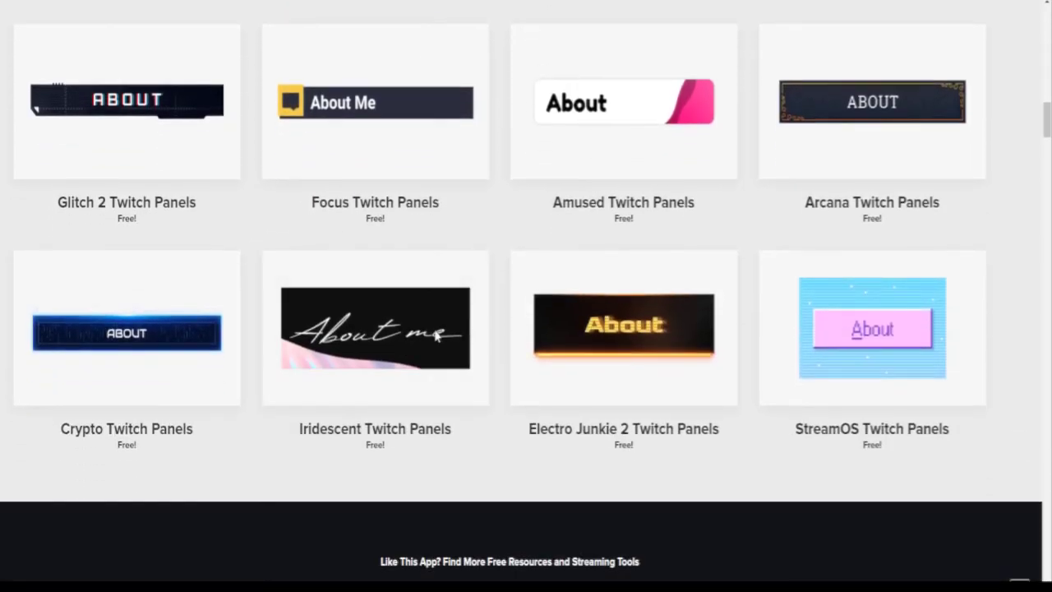
pyautogui.scroll(-3, 435, 333)
pyautogui.scroll(15, 435, 333)
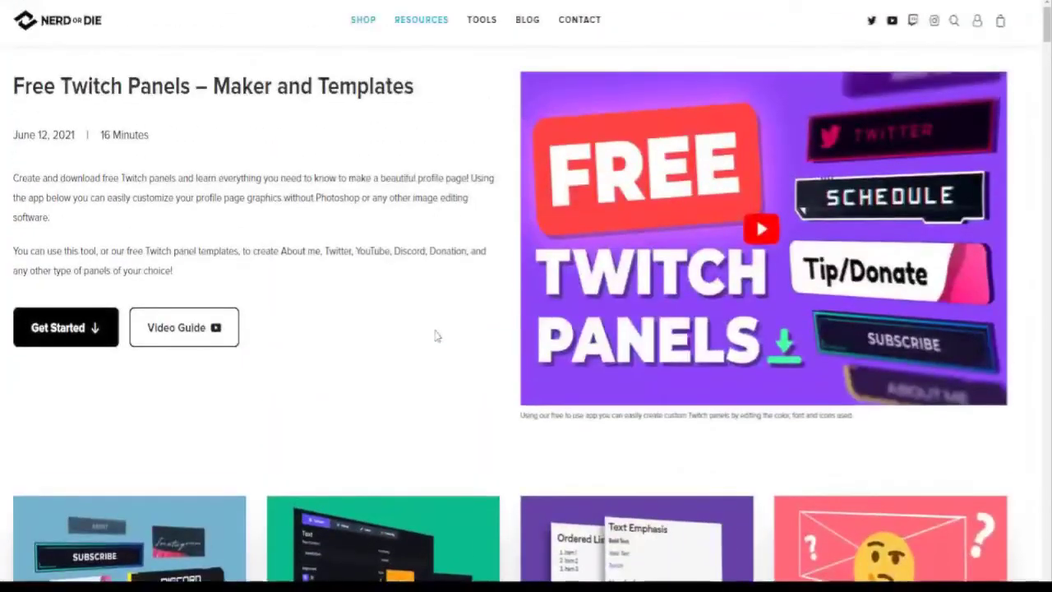
# Step: Open the Twitch Panel Maker and set the panel's text content to "About Me"
pyautogui.click(61, 329)
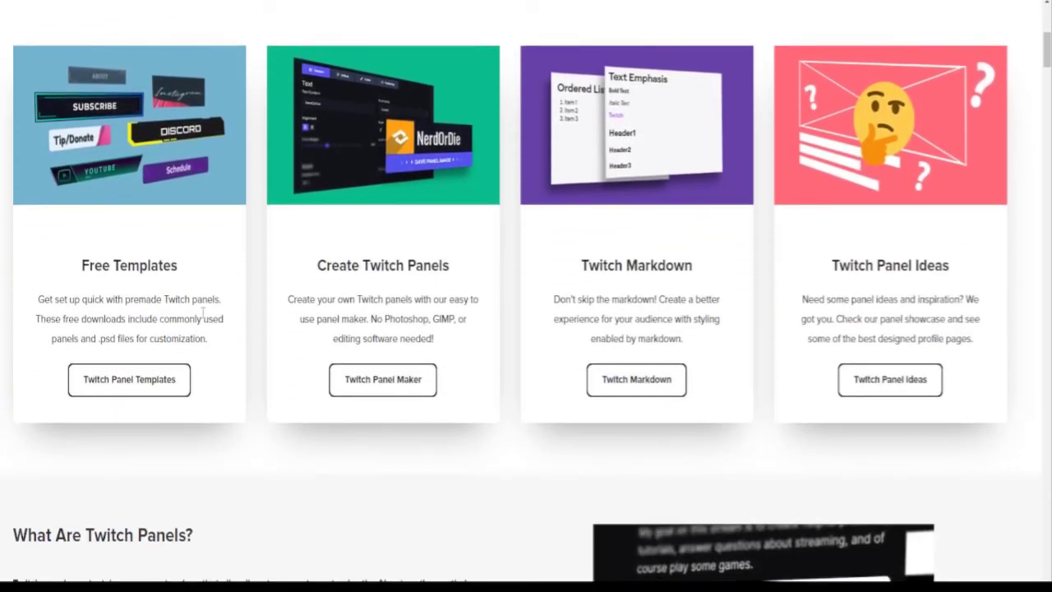
pyautogui.click(399, 388)
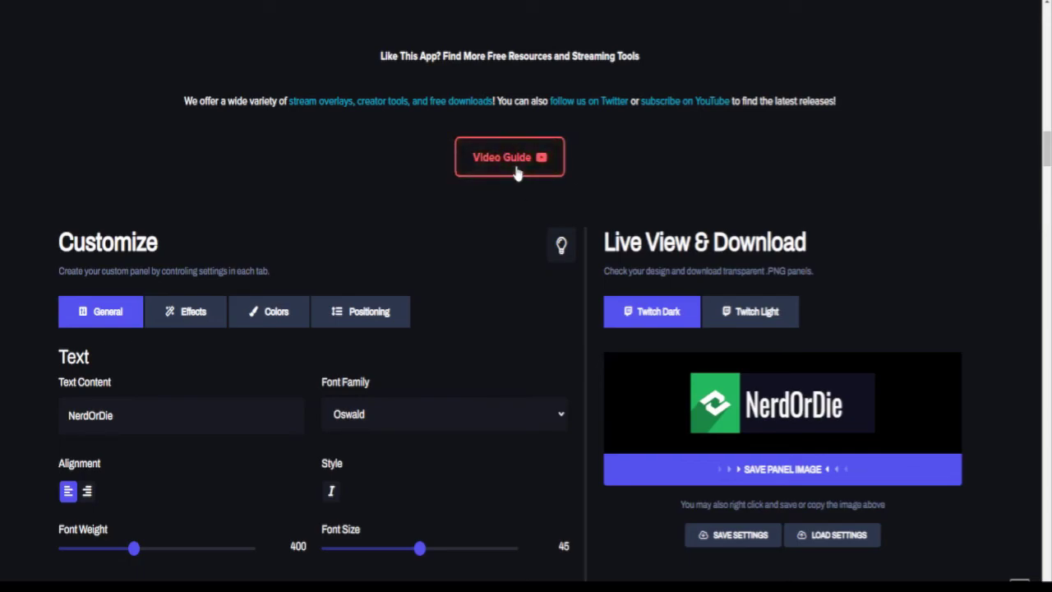
pyautogui.scroll(-2, 287, 260)
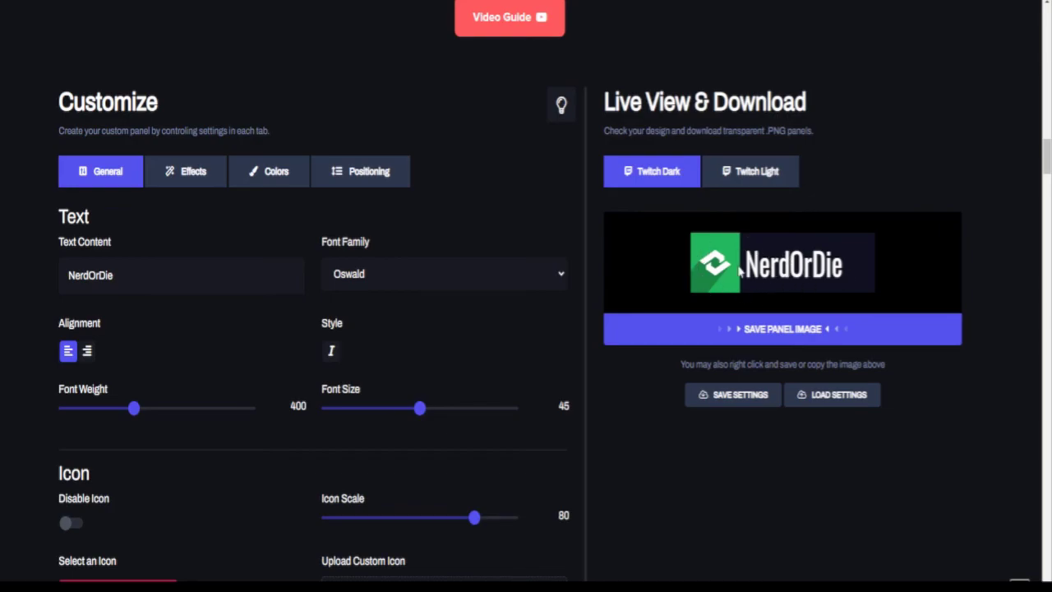
pyautogui.moveTo(143, 275); pyautogui.dragTo(59, 276)
pyautogui.write('Abo')
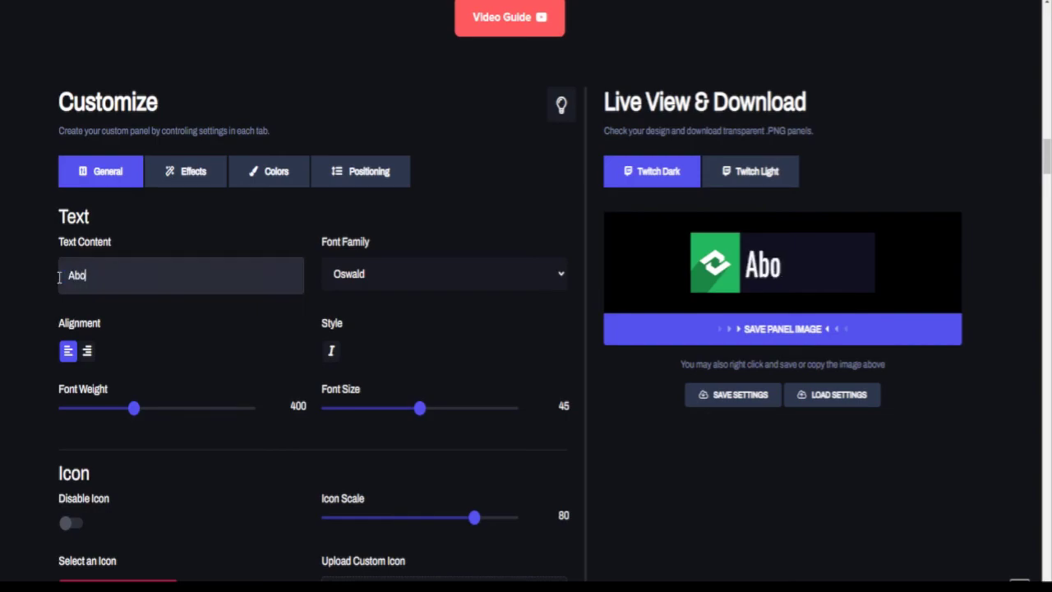
pyautogui.write('ut Me')
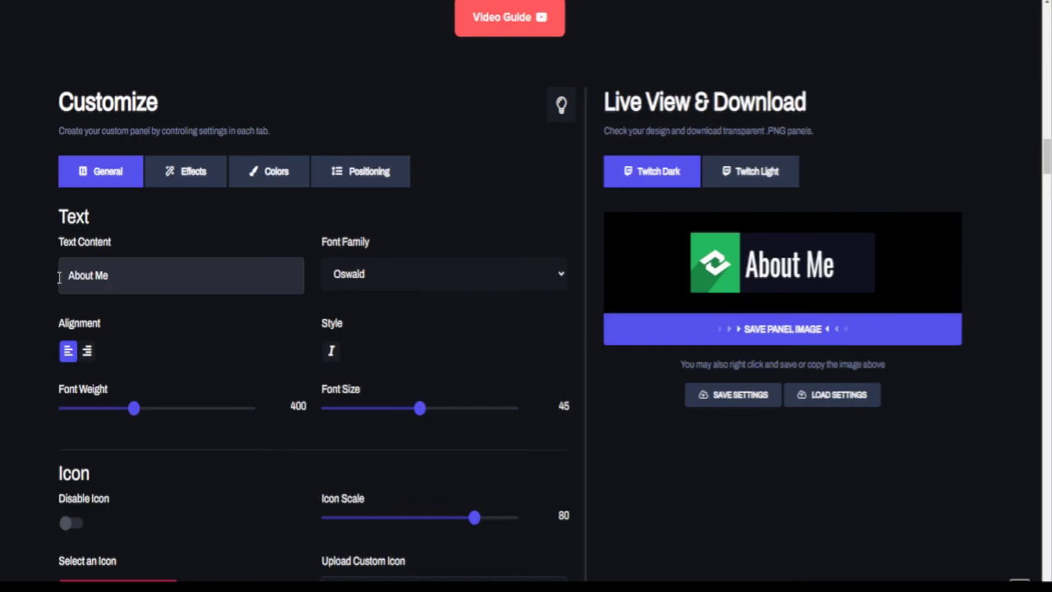
# Step: Try the Beth Ellen, Chewy, Lily Script One, Oxygen, Aladin and Abel fonts on the panel text and settle on Berkshire Swash
pyautogui.click(451, 280)
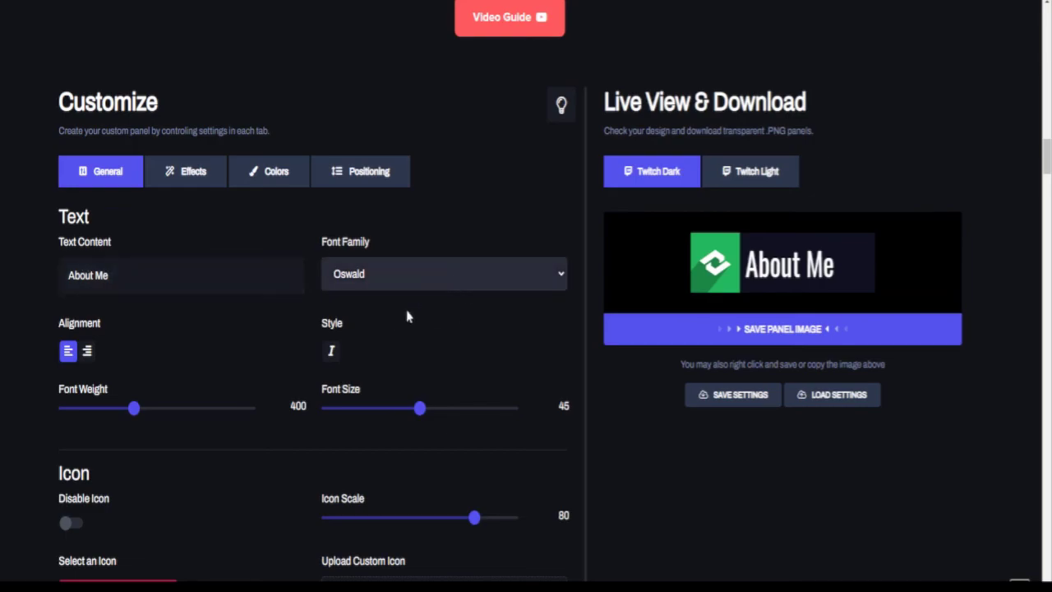
pyautogui.click(369, 385)
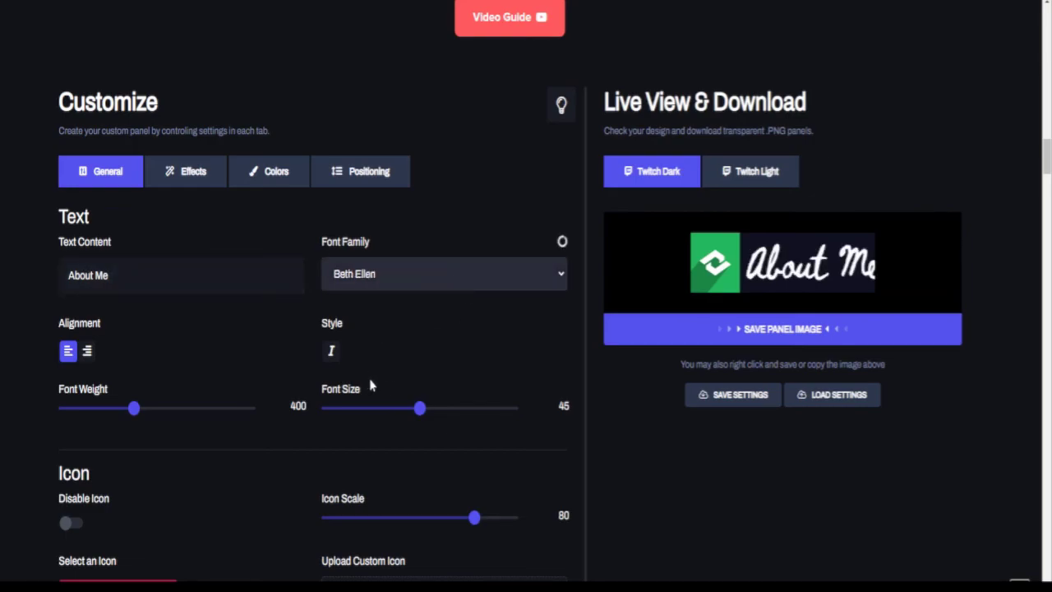
pyautogui.click(452, 294)
pyautogui.click(401, 424)
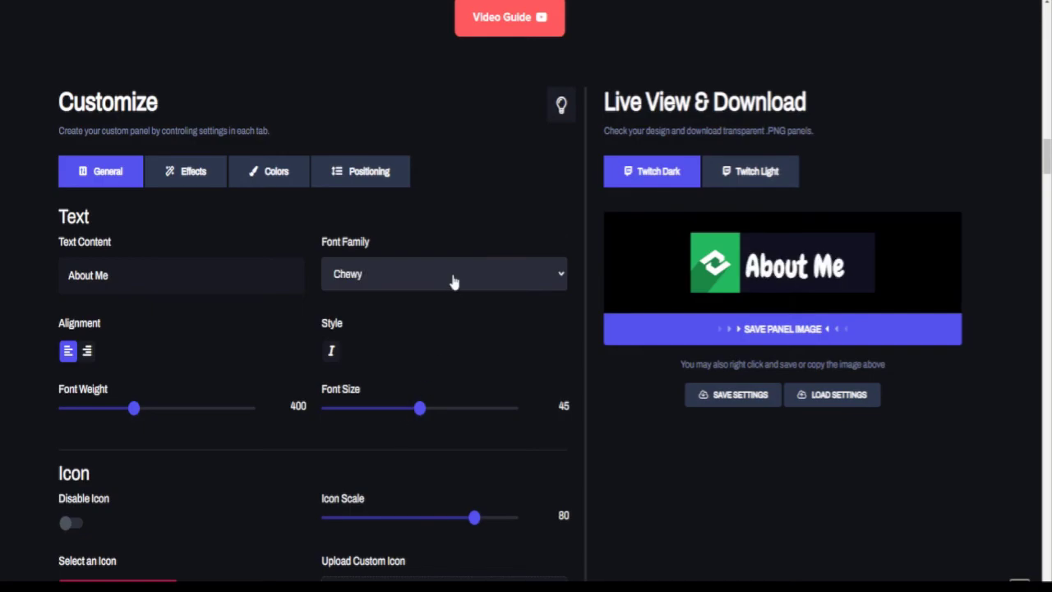
pyautogui.click(393, 506)
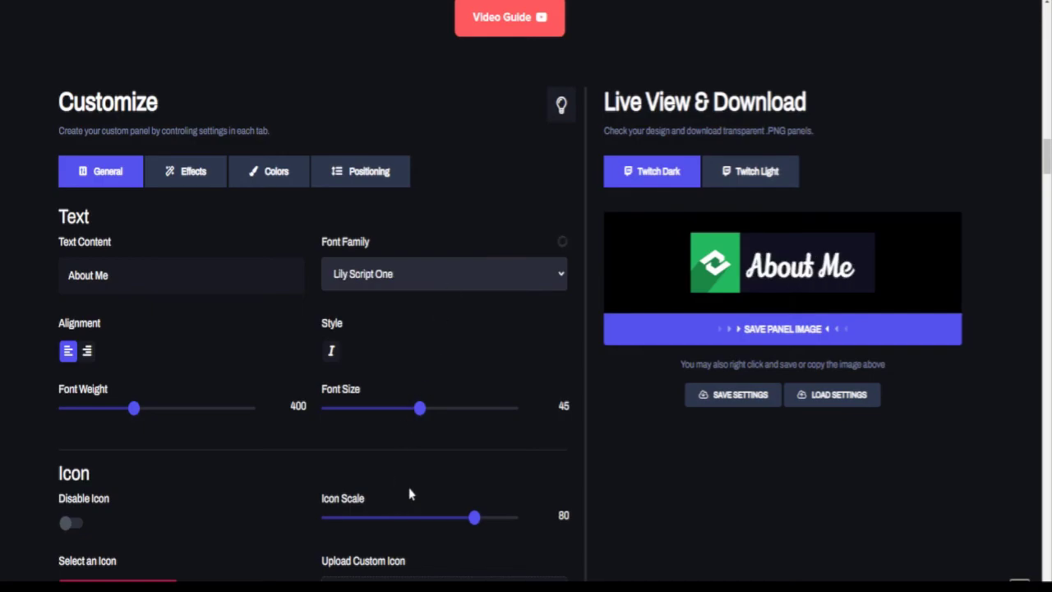
pyautogui.click(448, 284)
pyautogui.click(361, 537)
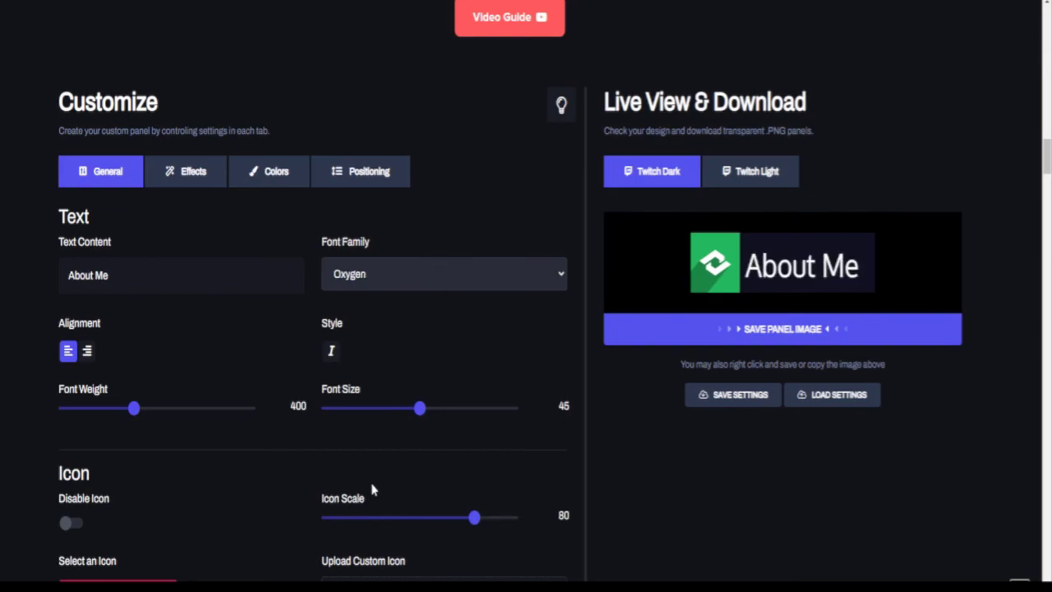
pyautogui.click(378, 422)
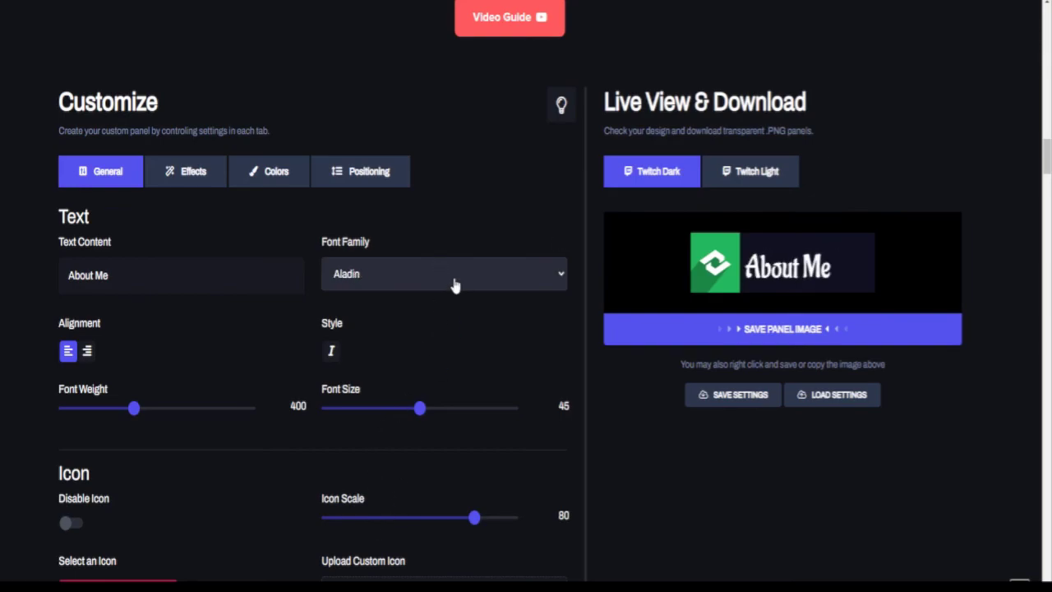
pyautogui.click(455, 285)
pyautogui.click(392, 446)
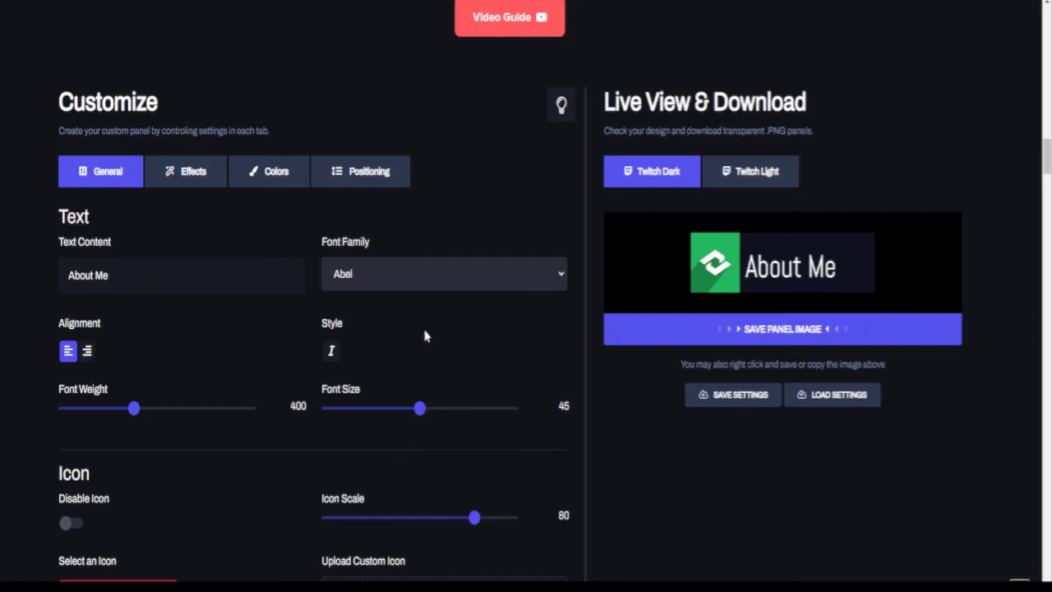
pyautogui.click(432, 272)
pyautogui.click(373, 446)
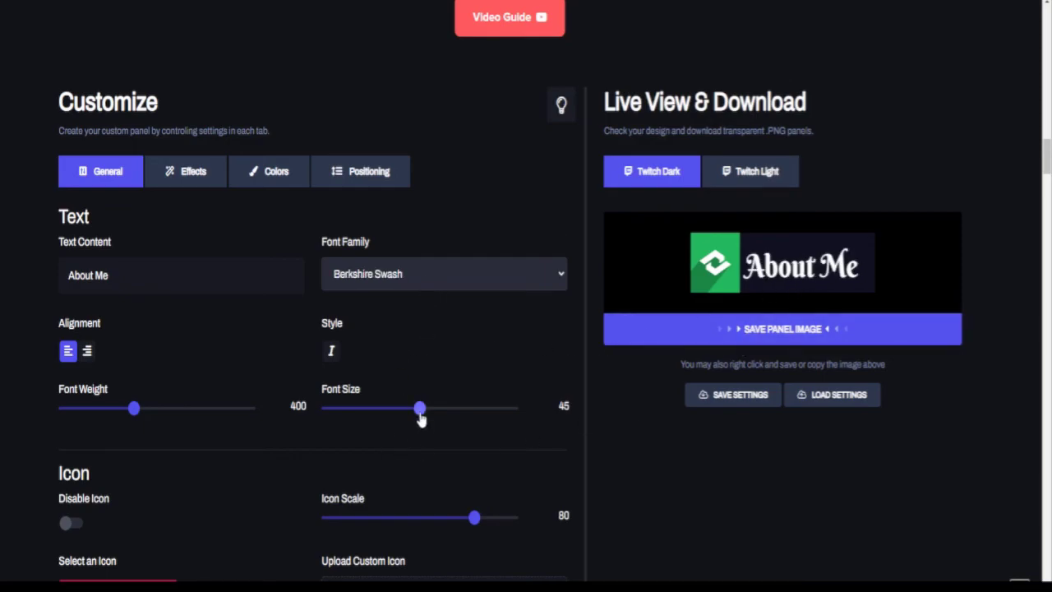
# Step: Try font size 62 on the panel text, settle on 49 and set the font weight to 500
pyautogui.moveTo(420, 418); pyautogui.dragTo(483, 408)
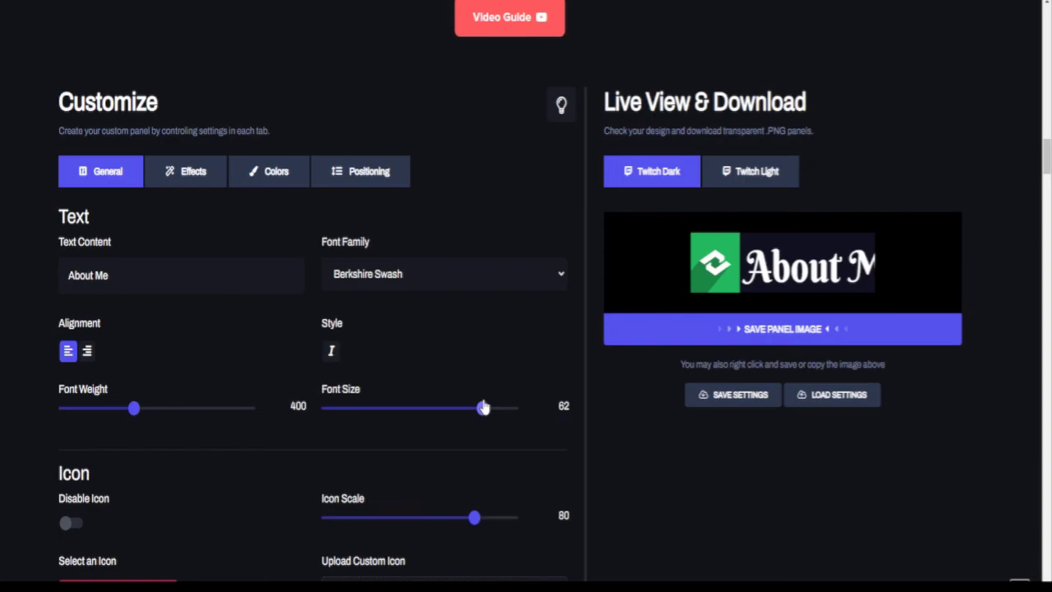
pyautogui.moveTo(483, 408); pyautogui.dragTo(436, 413)
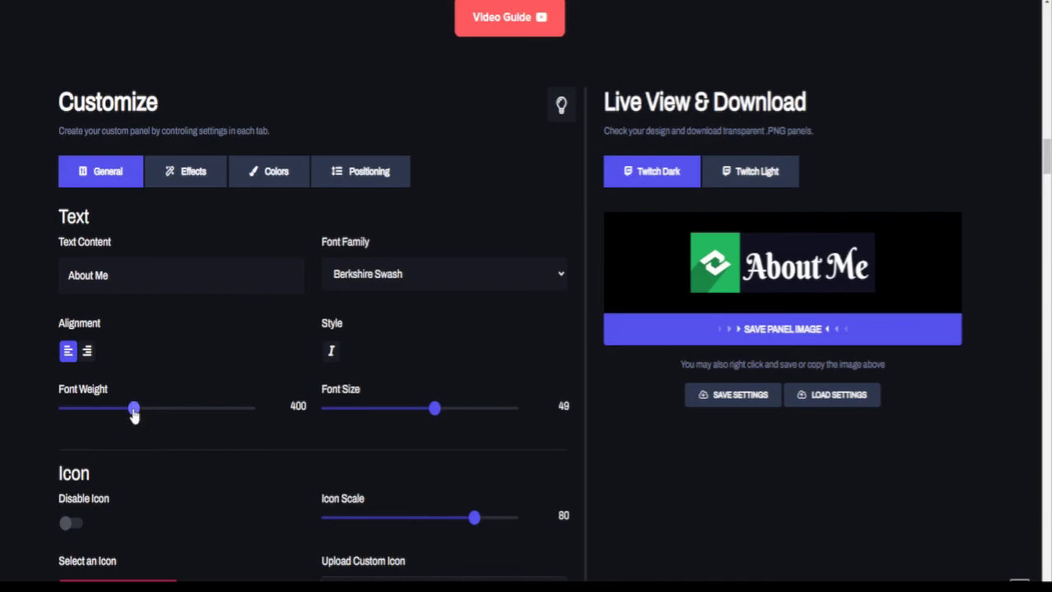
pyautogui.moveTo(134, 411)
pyautogui.mouseDown()
pyautogui.moveTo(42, 427)
pyautogui.moveTo(261, 410)
pyautogui.moveTo(115, 414)
pyautogui.moveTo(228, 403)
pyautogui.moveTo(125, 418)
pyautogui.moveTo(147, 412)
pyautogui.mouseUp()
pyautogui.scroll(-1, 259, 428)
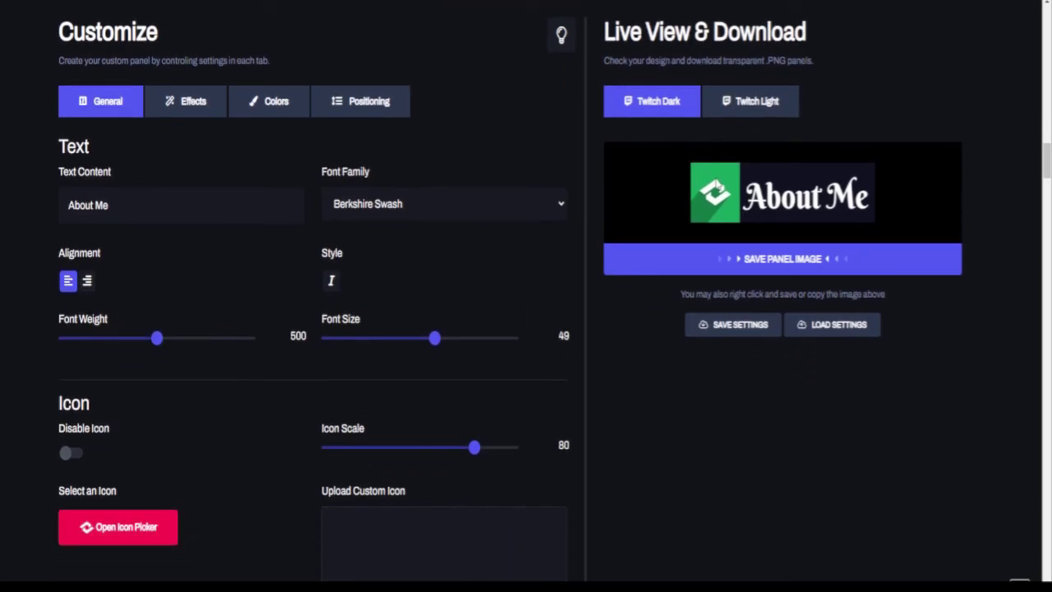
# Step: Try the panel without its icon, bring the icon back and set the icon scale to 88
pyautogui.click(66, 460)
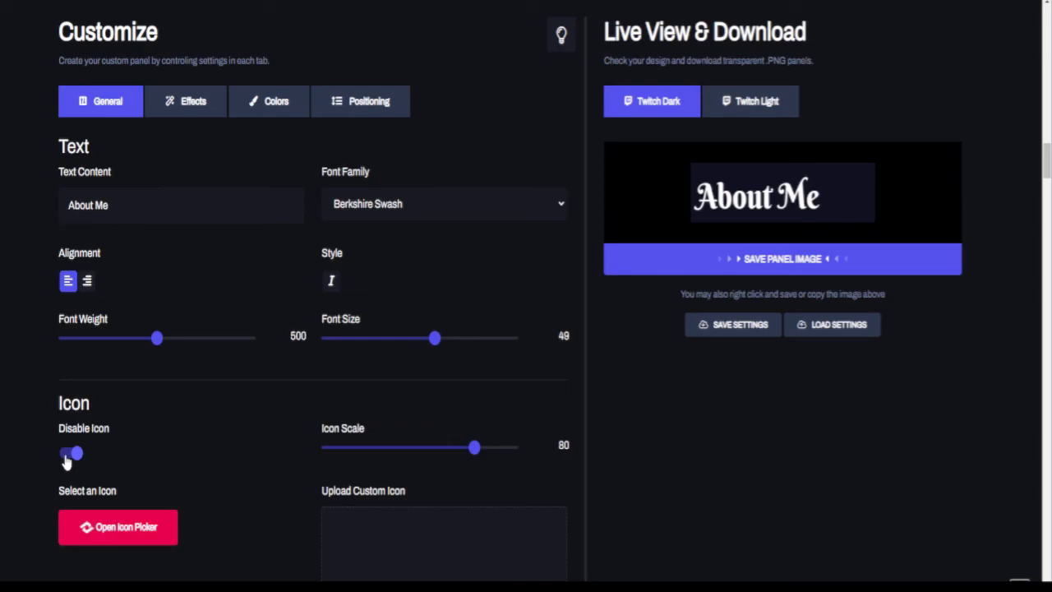
pyautogui.click(67, 456)
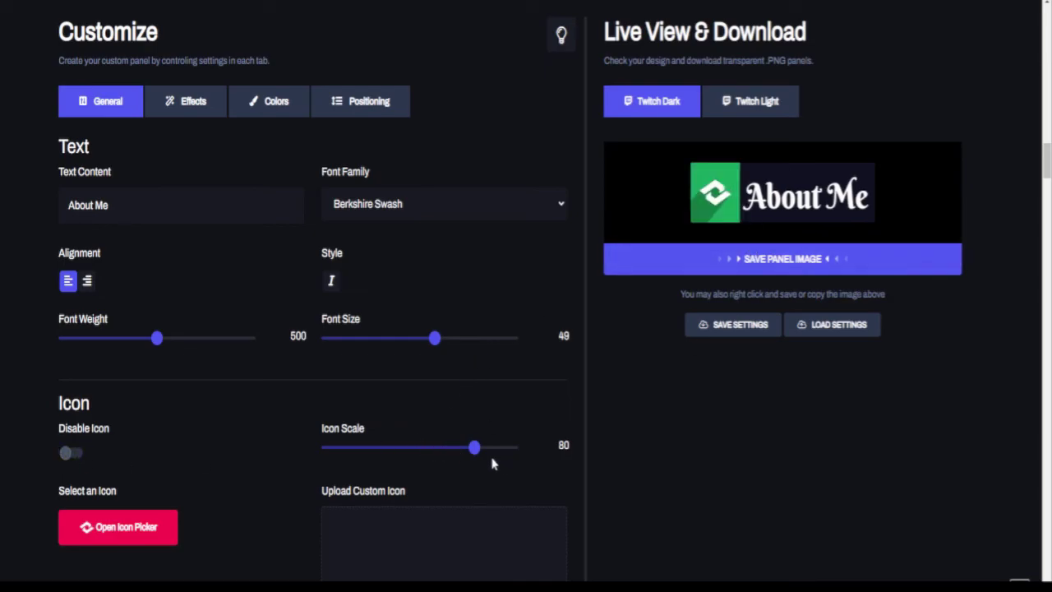
pyautogui.moveTo(473, 453)
pyautogui.mouseDown()
pyautogui.moveTo(510, 454)
pyautogui.moveTo(343, 454)
pyautogui.moveTo(506, 453)
pyautogui.moveTo(491, 453)
pyautogui.mouseUp()
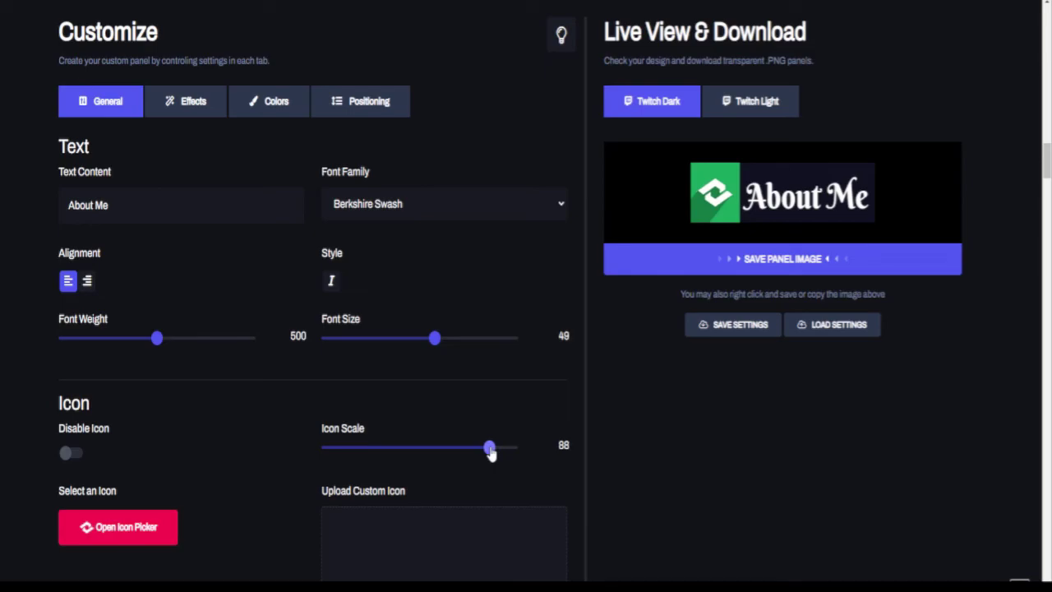
# Step: Open the icon picker and look through the whole set of available panel icons
pyautogui.scroll(-2, 312, 453)
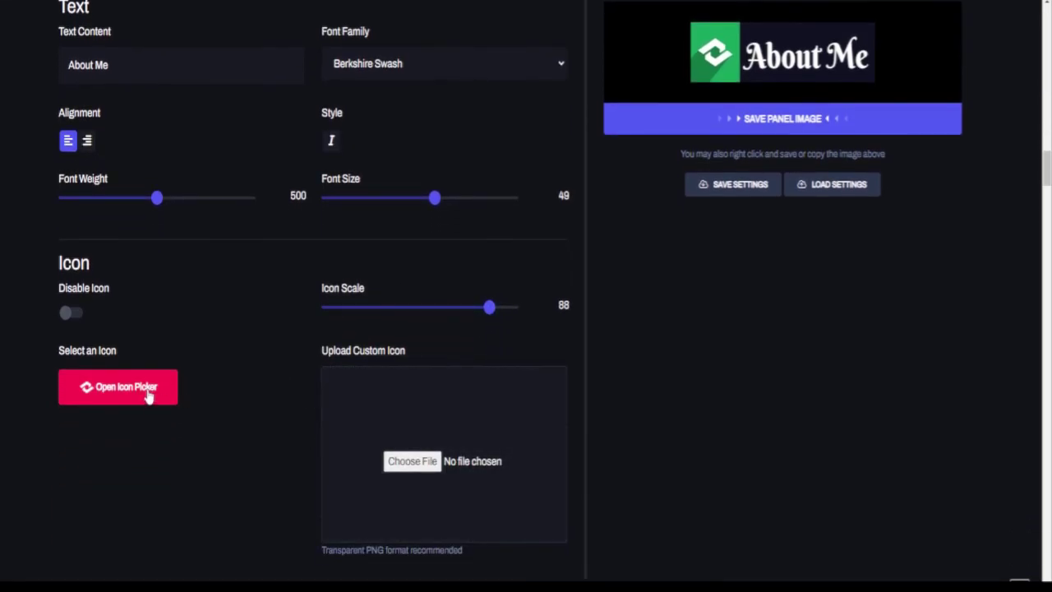
pyautogui.scroll(1, 195, 387)
pyautogui.click(151, 465)
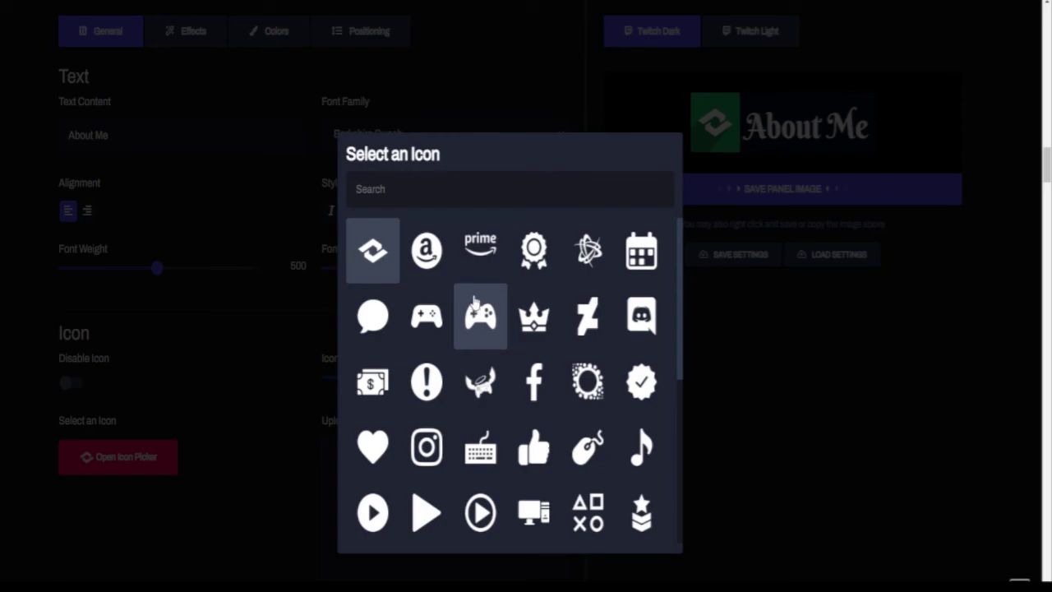
pyautogui.scroll(-1, 474, 304)
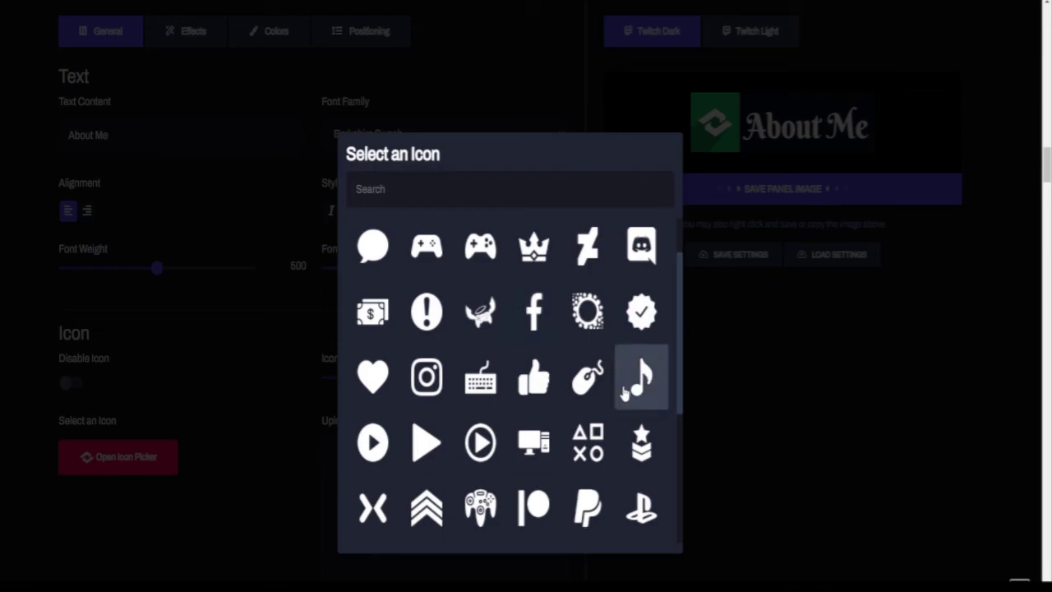
pyautogui.scroll(-1, 641, 375)
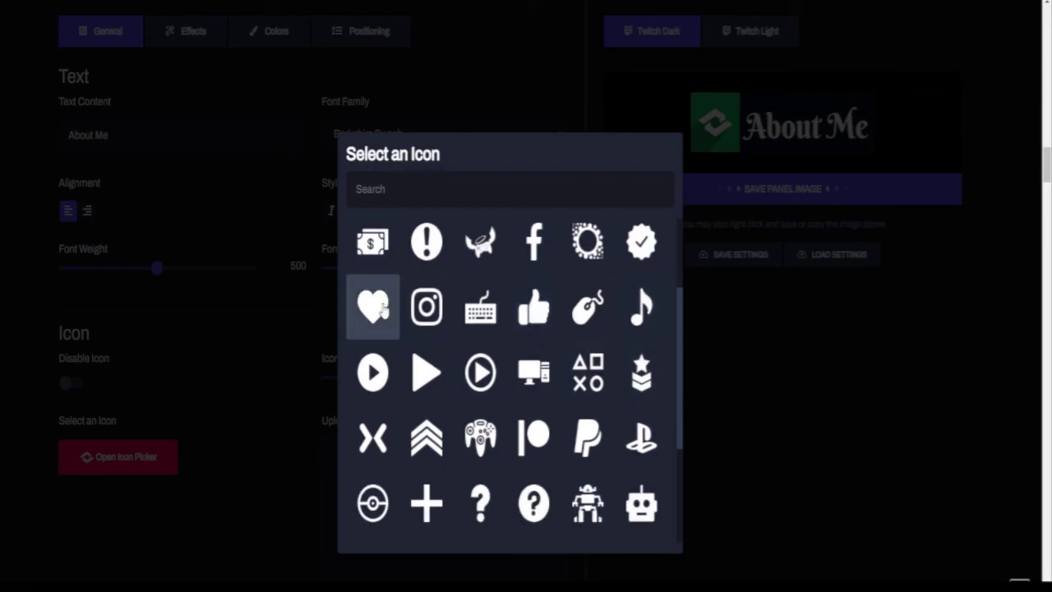
pyautogui.scroll(-2, 480, 329)
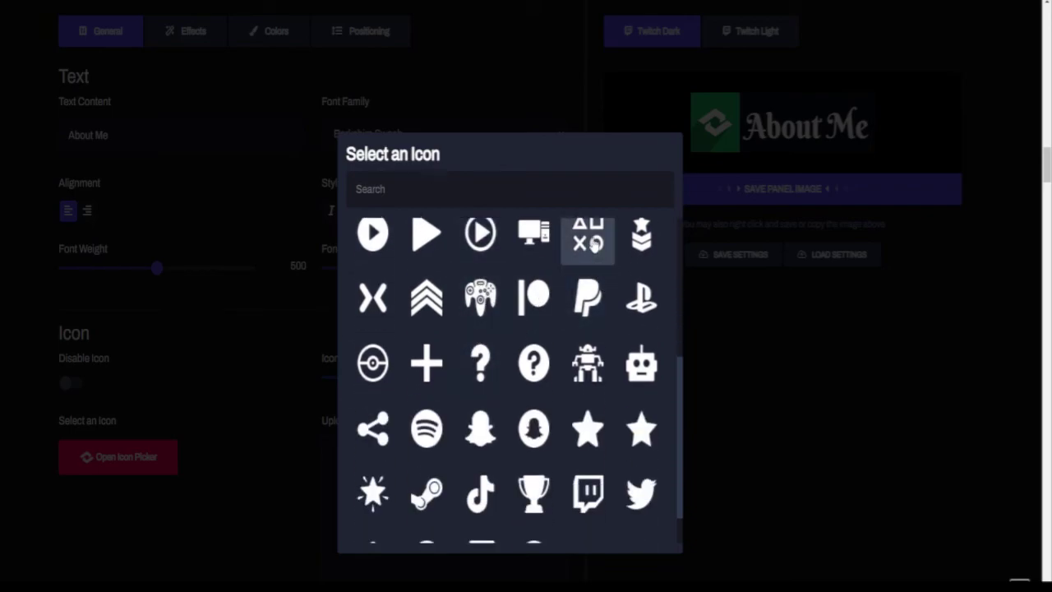
pyautogui.scroll(-1, 503, 384)
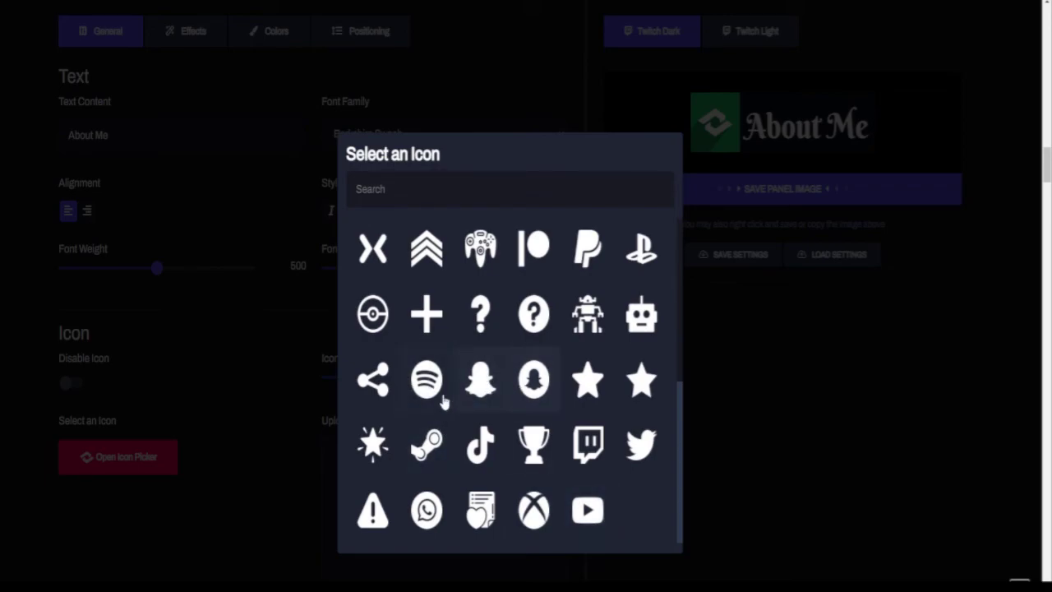
pyautogui.scroll(1, 441, 400)
pyautogui.scroll(1, 441, 400)
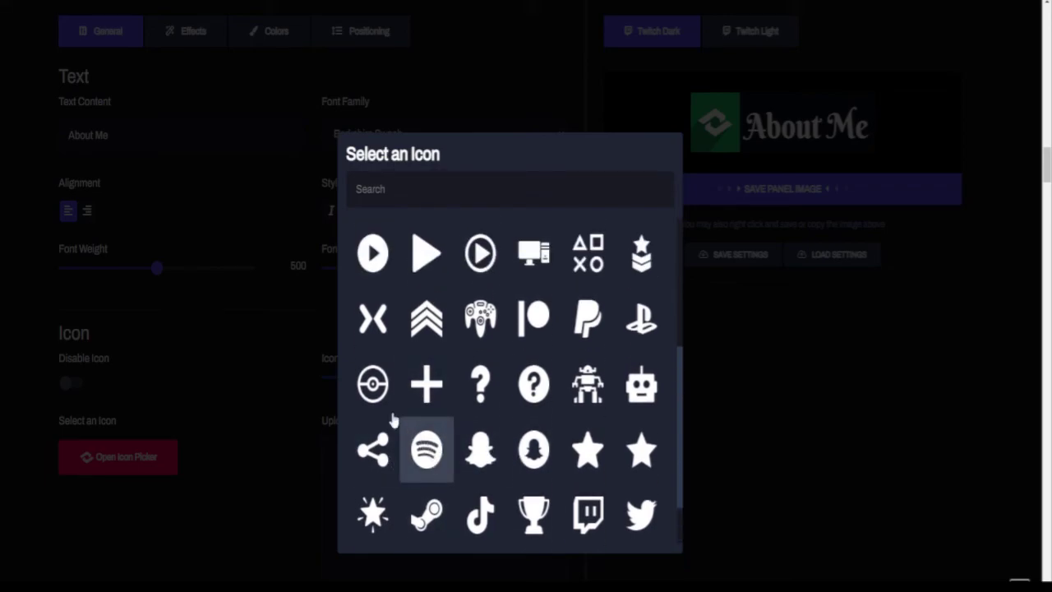
pyautogui.scroll(3, 517, 370)
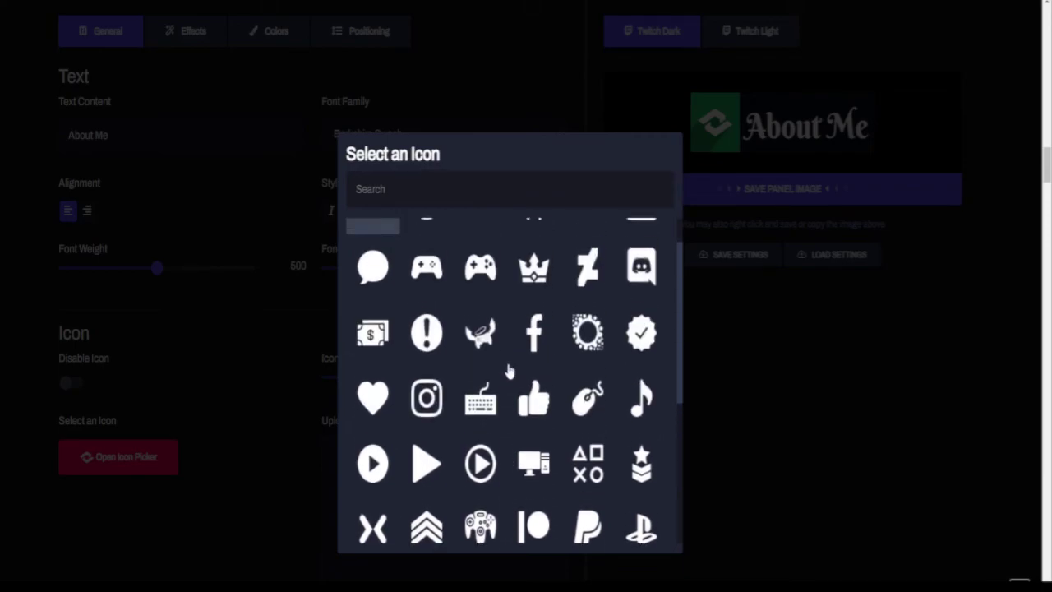
# Step: Try searching the icon picker for "stea", "fac", "lik" and "su", clearing the search each time
pyautogui.click(494, 188)
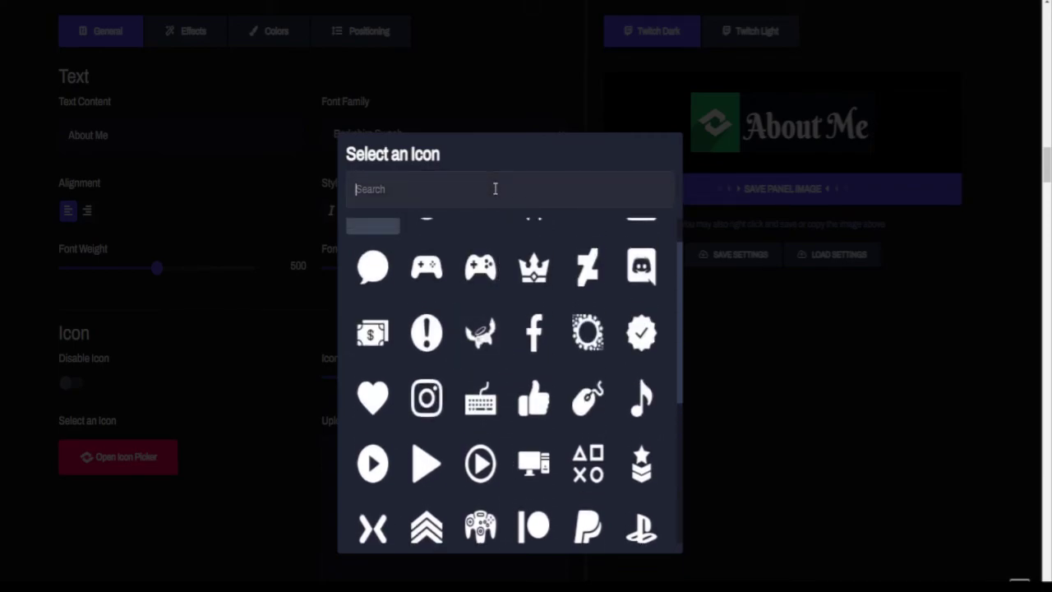
pyautogui.write('ste')
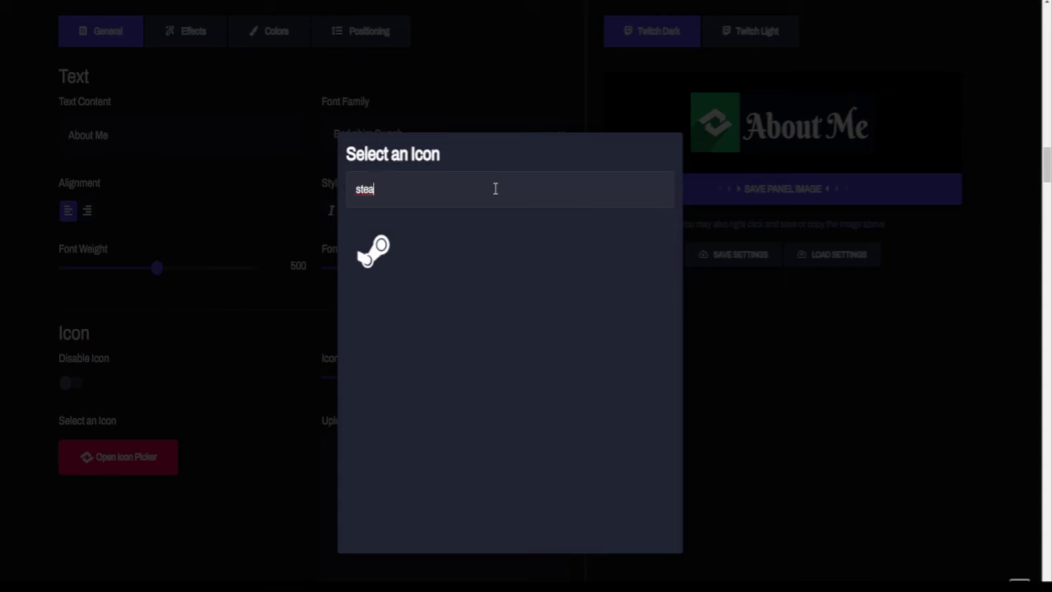
pyautogui.write('a')
pyautogui.press('BackSpace')
pyautogui.press('BackSpace')
pyautogui.press('BackSpace')
pyautogui.press('BackSpace')
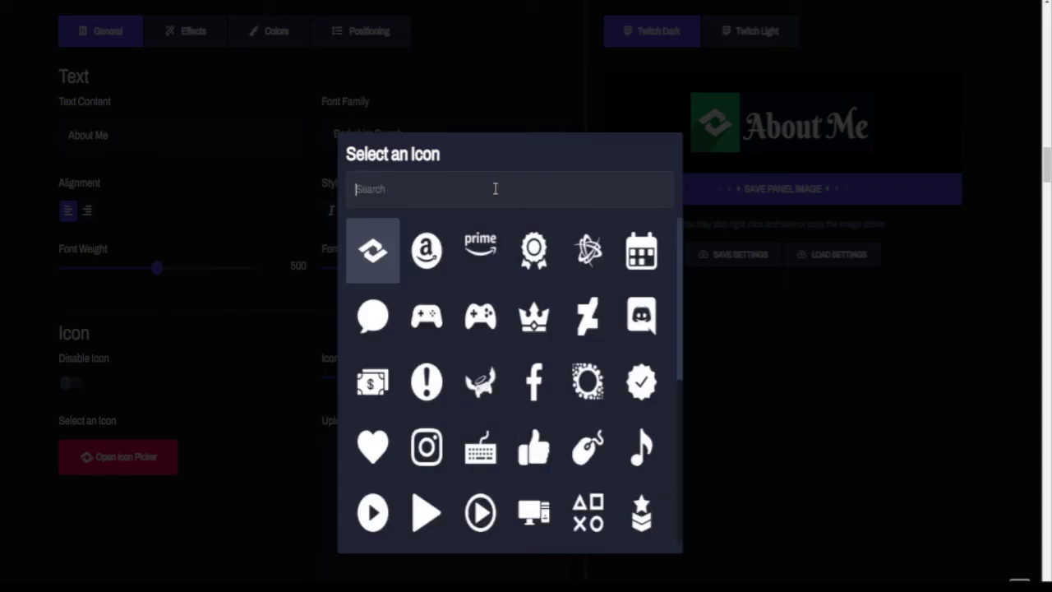
pyautogui.write('fac')
pyautogui.press('BackSpace')
pyautogui.press('BackSpace')
pyautogui.press('BackSpace')
pyautogui.write('lik')
pyautogui.press('BackSpace')
pyautogui.press('BackSpace')
pyautogui.press('BackSpace')
pyautogui.write('su')
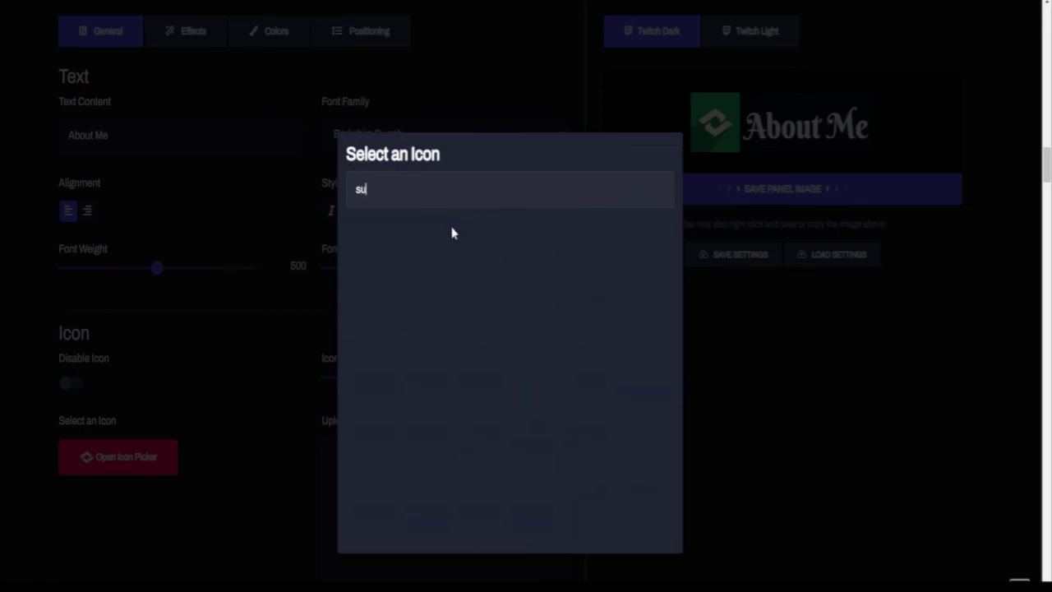
pyautogui.press('BackSpace')
pyautogui.press('BackSpace')
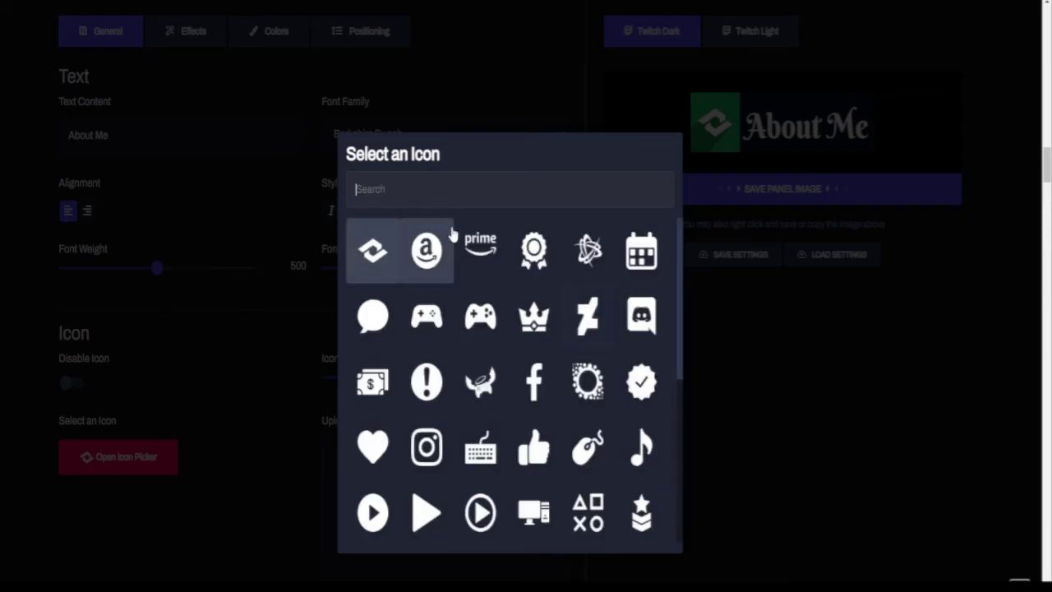
# Step: Search the icons for "you" and choose the YouTube icon for the panel
pyautogui.write('you')
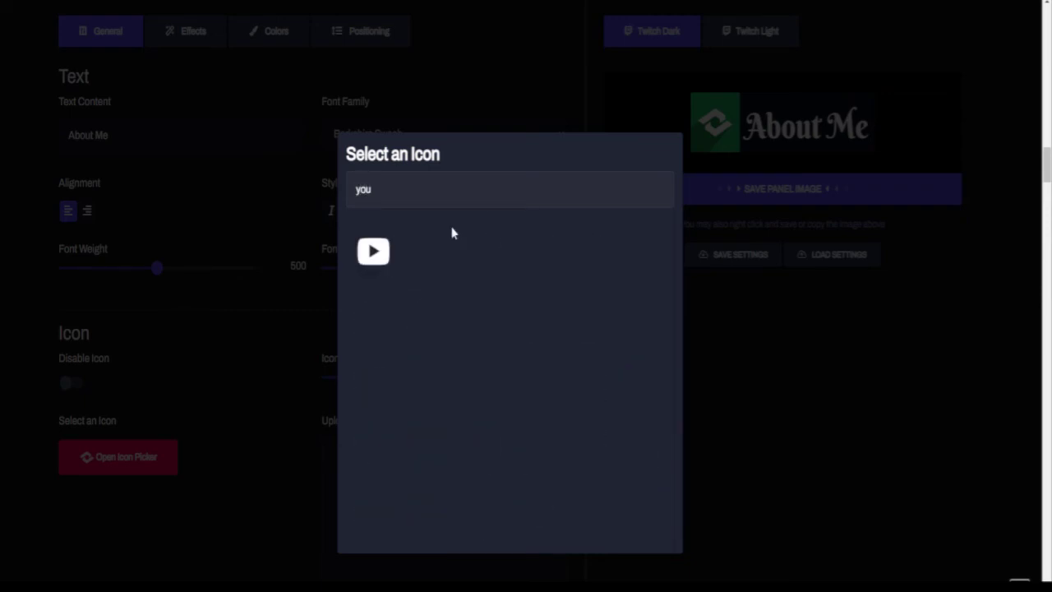
pyautogui.click(382, 254)
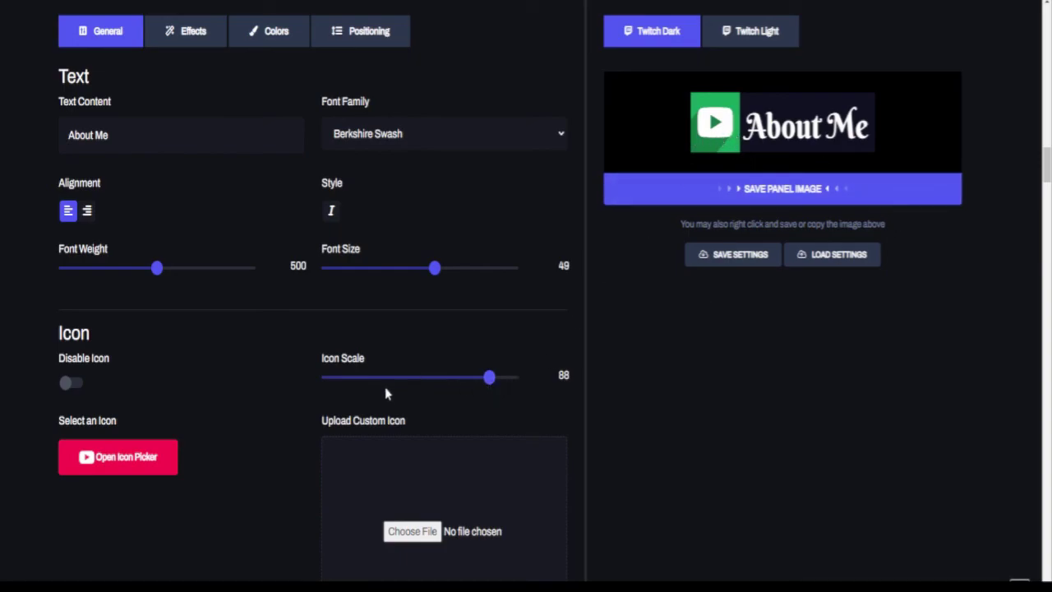
pyautogui.scroll(1, 395, 423)
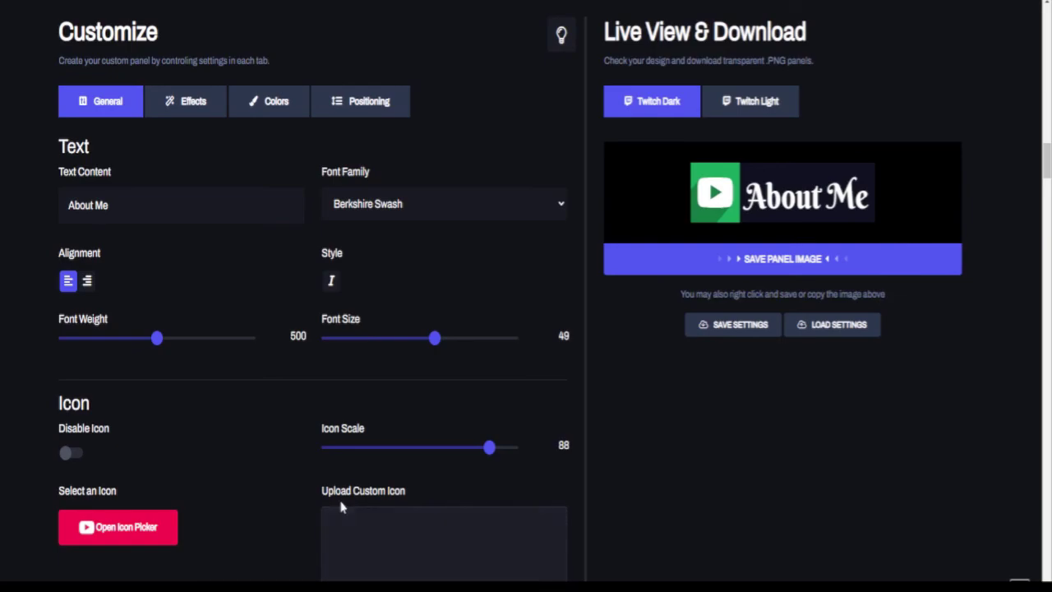
# Step: Set the icon scale to 100, try a logo PNG and GIFs such as Boneslove.gif as custom icon, and settle on 6.jpg
pyautogui.scroll(-1, 297, 505)
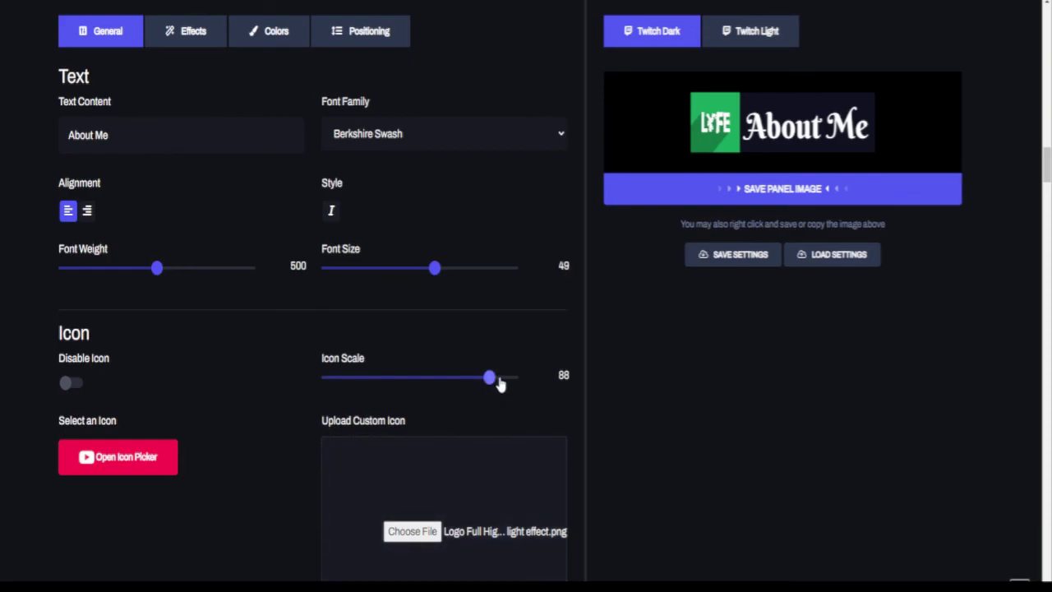
pyautogui.moveTo(489, 377); pyautogui.dragTo(530, 376)
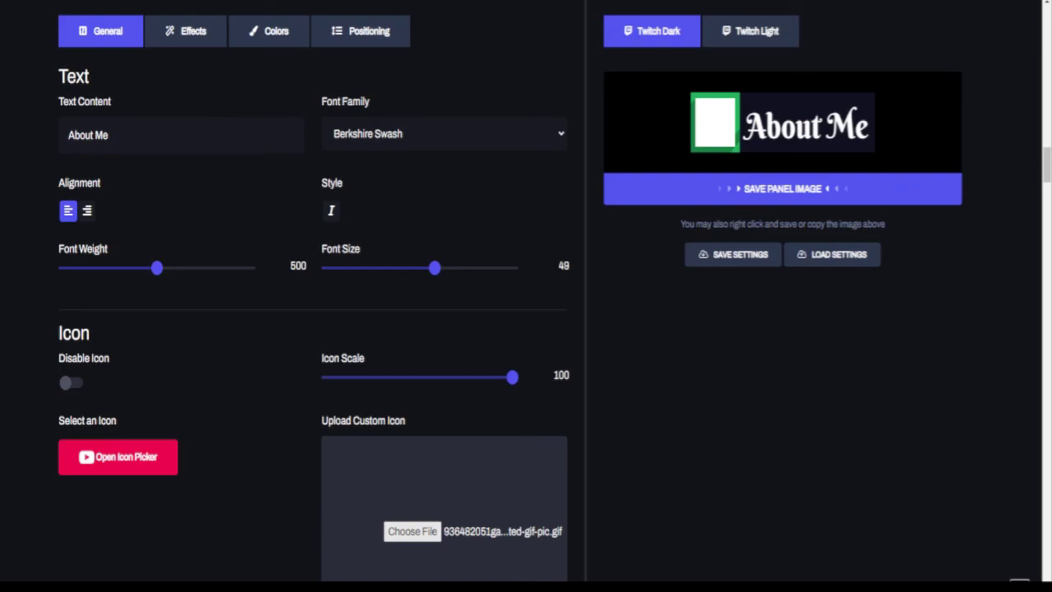
pyautogui.doubleClick(331, 234)
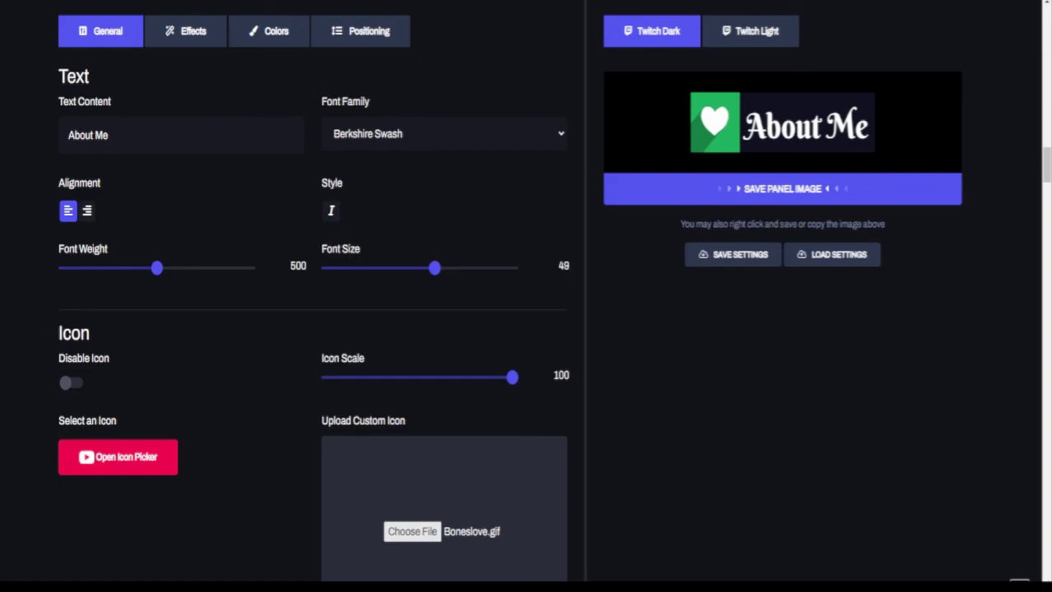
pyautogui.doubleClick(329, 226)
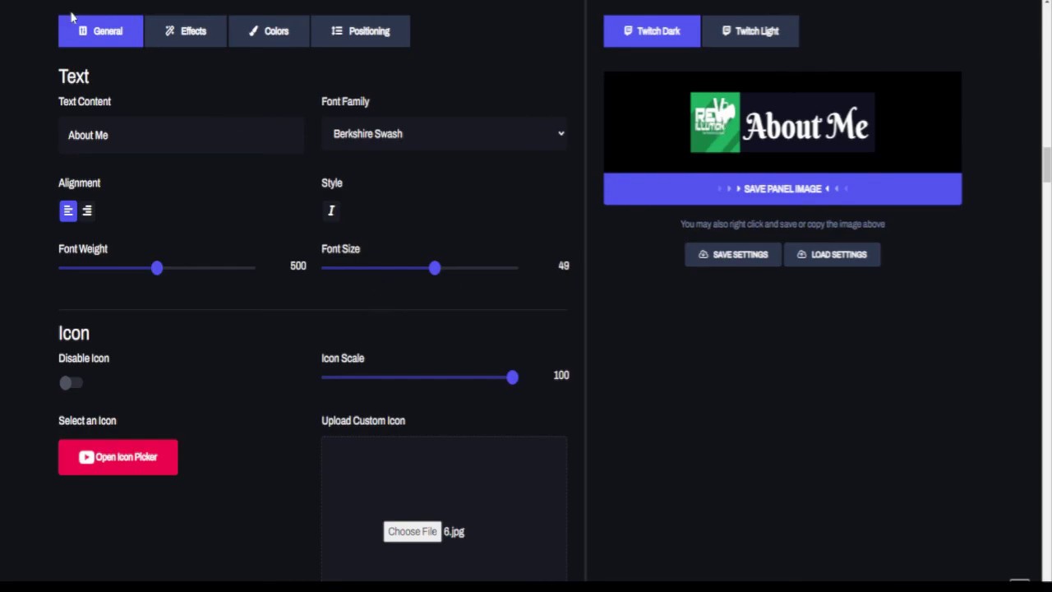
# Step: Try the panel's icon shadow angle and border radius effects and set the border width to 1
pyautogui.click(195, 36)
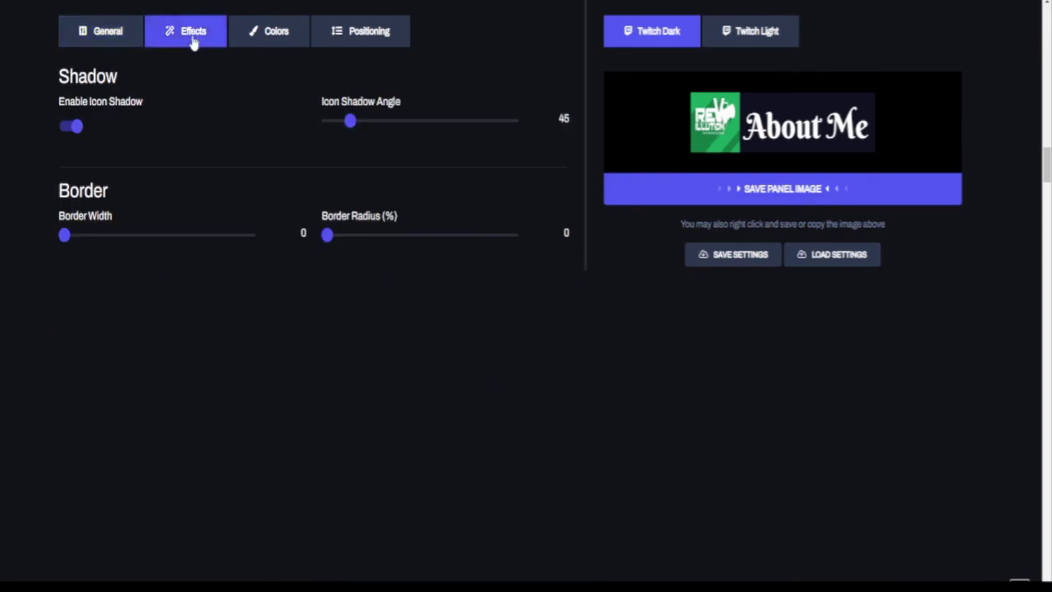
pyautogui.click(350, 123)
pyautogui.moveTo(350, 123); pyautogui.dragTo(351, 150)
pyautogui.moveTo(326, 239); pyautogui.dragTo(312, 277)
pyautogui.moveTo(68, 242)
pyautogui.mouseDown()
pyautogui.moveTo(211, 234)
pyautogui.moveTo(85, 252)
pyautogui.mouseUp()
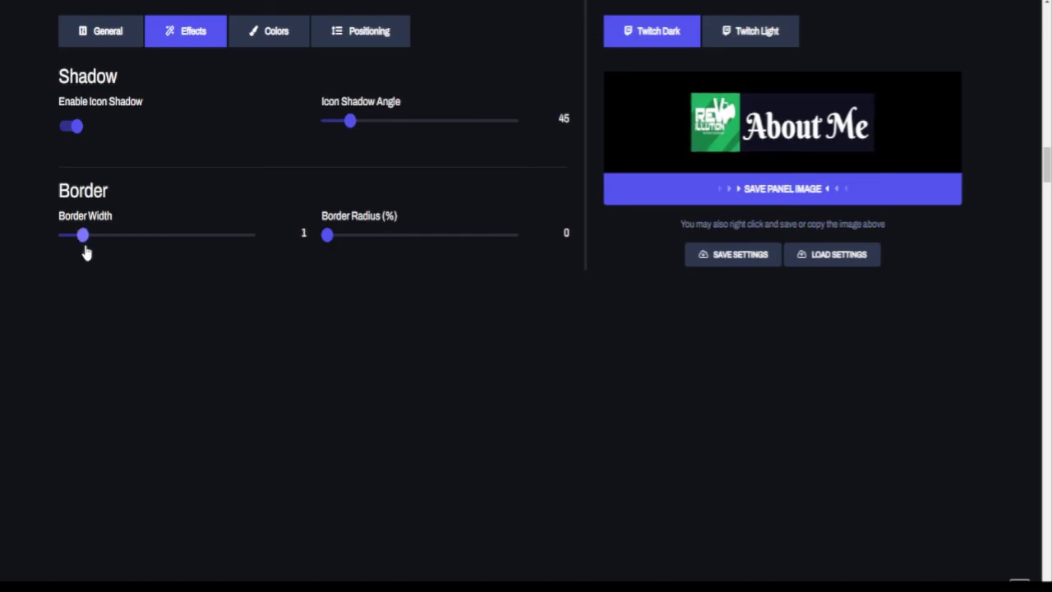
# Step: Change the icon color to black, #000000
pyautogui.click(271, 41)
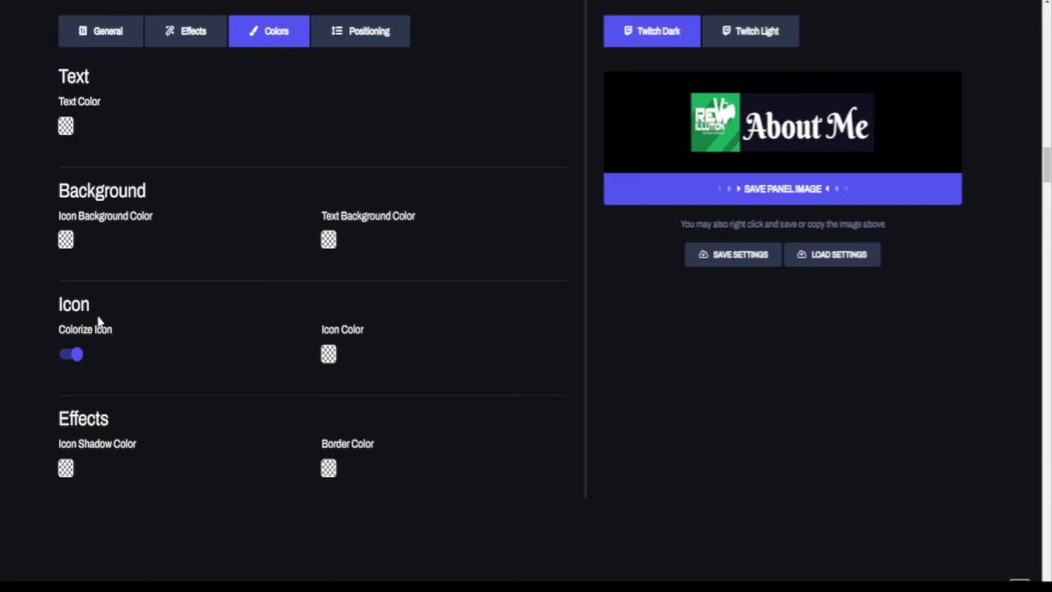
pyautogui.click(328, 354)
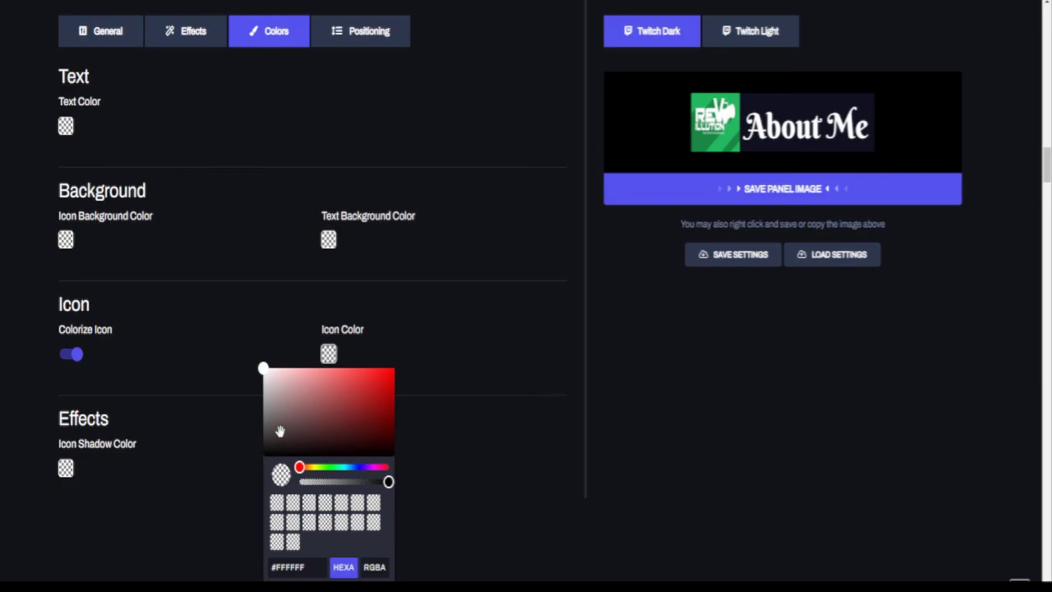
pyautogui.moveTo(263, 369); pyautogui.dragTo(270, 456)
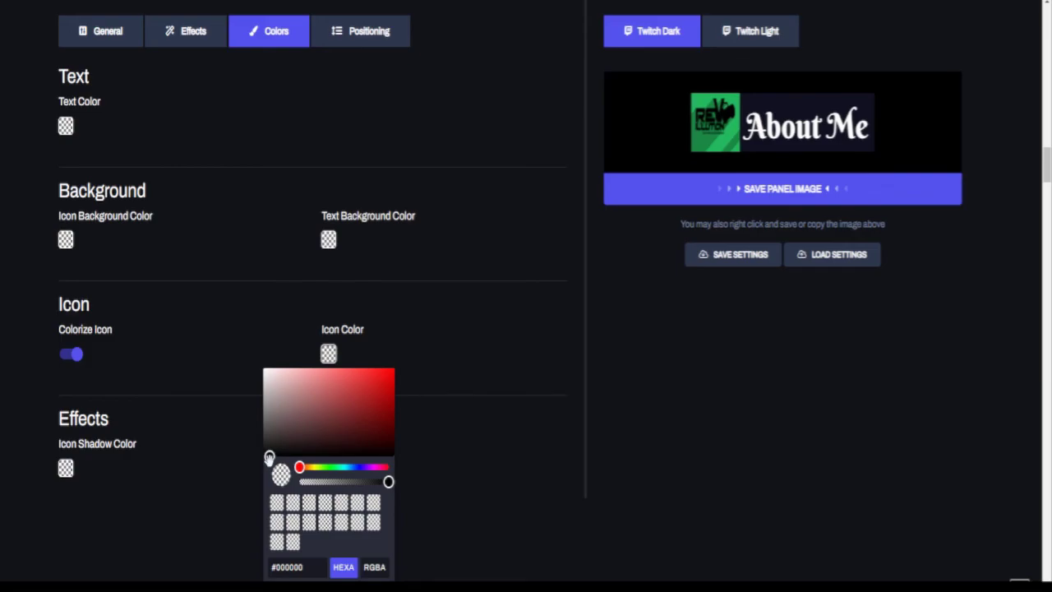
pyautogui.click(191, 349)
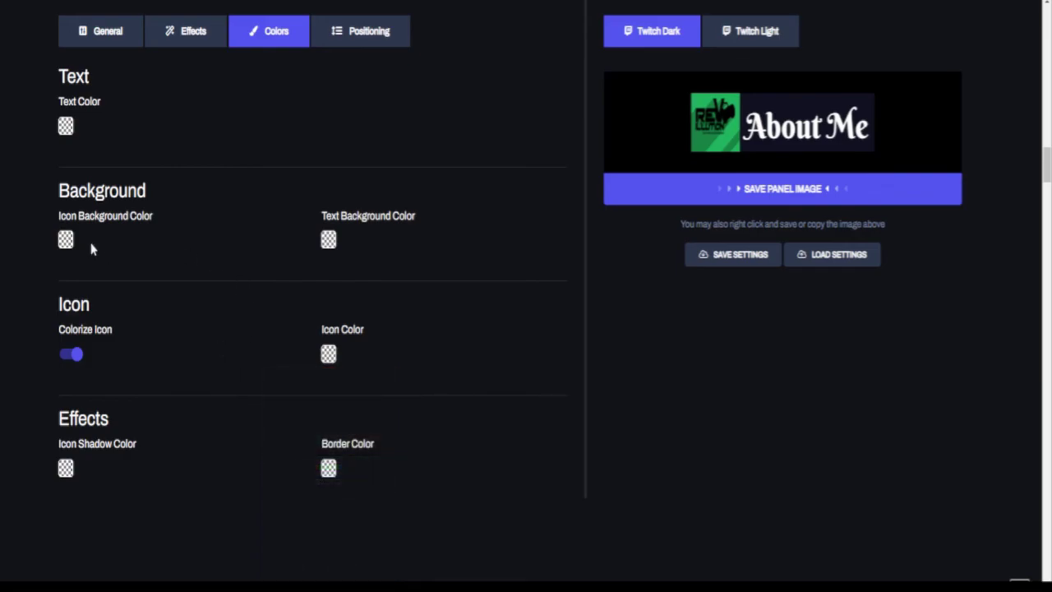
# Step: Change the icon background color to a near-white shade
pyautogui.click(66, 240)
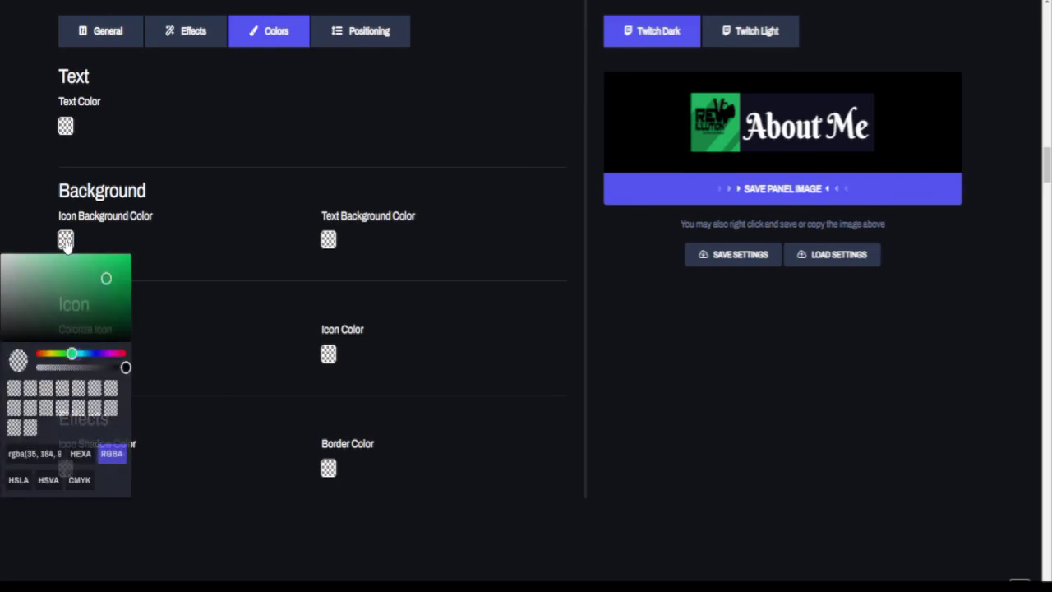
pyautogui.moveTo(107, 279); pyautogui.dragTo(2, 254)
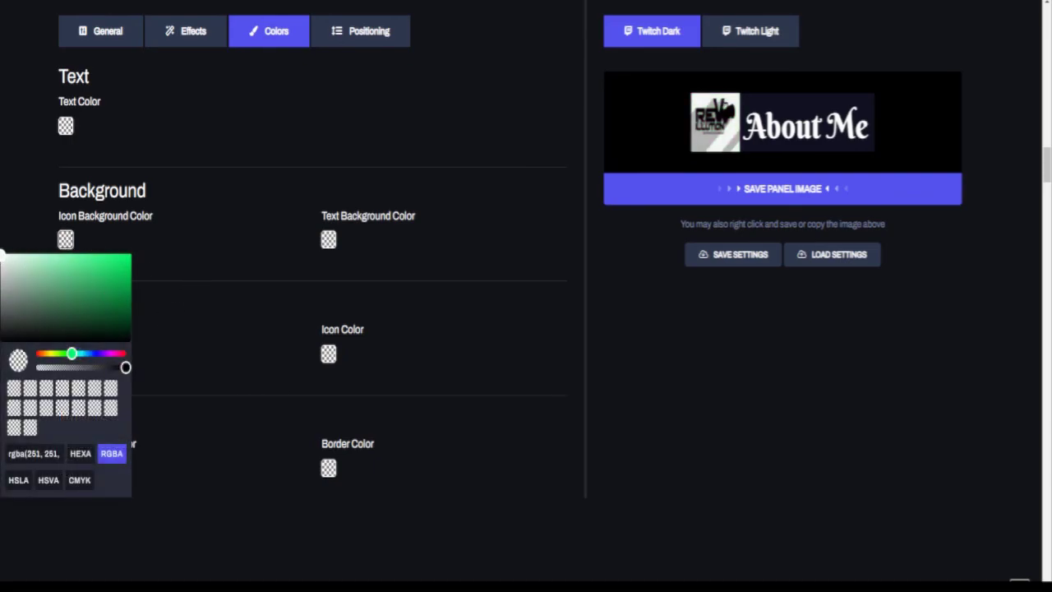
pyautogui.click(262, 268)
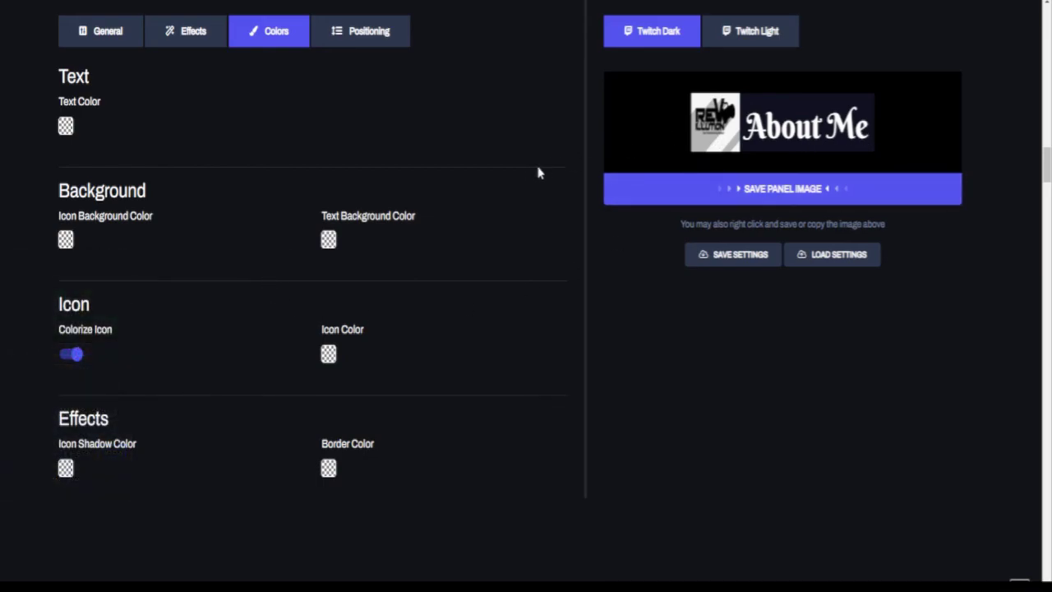
# Step: Change the panel text to "Revillution" and reduce its font size to 45
pyautogui.click(100, 31)
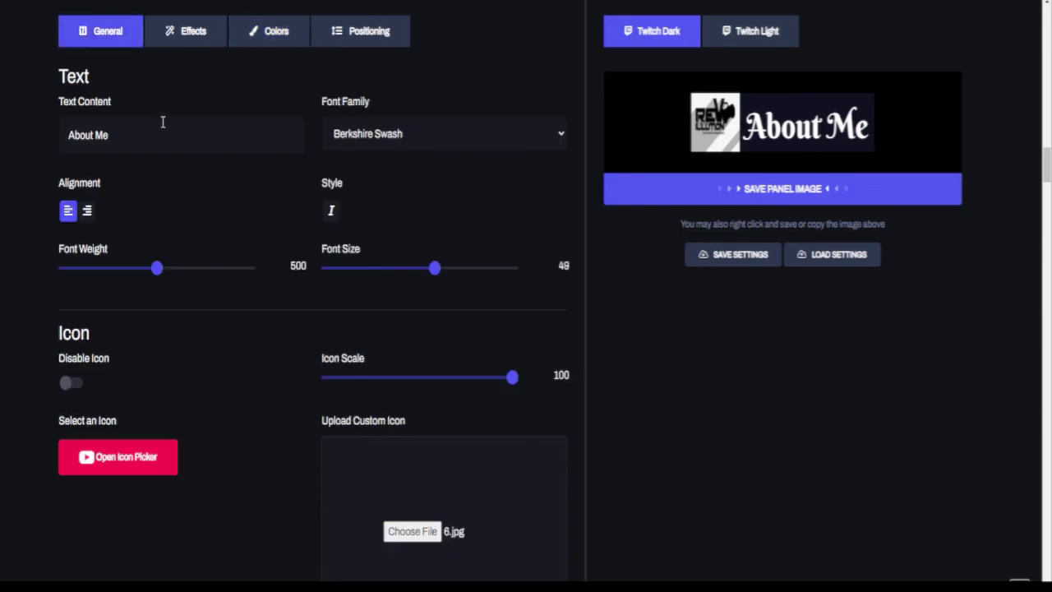
pyautogui.tripleClick(160, 135)
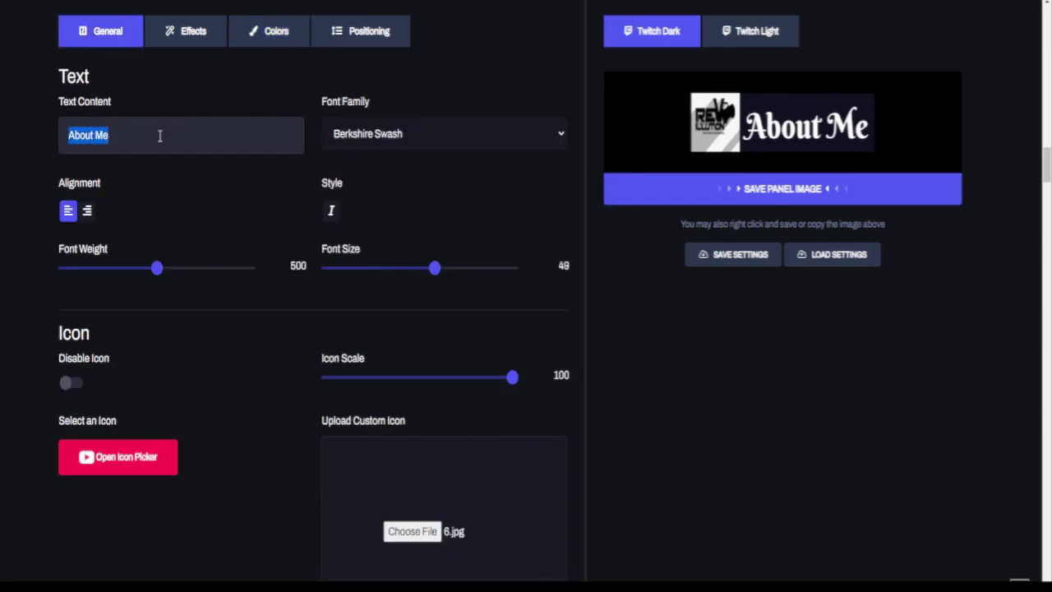
pyautogui.write('Revillu')
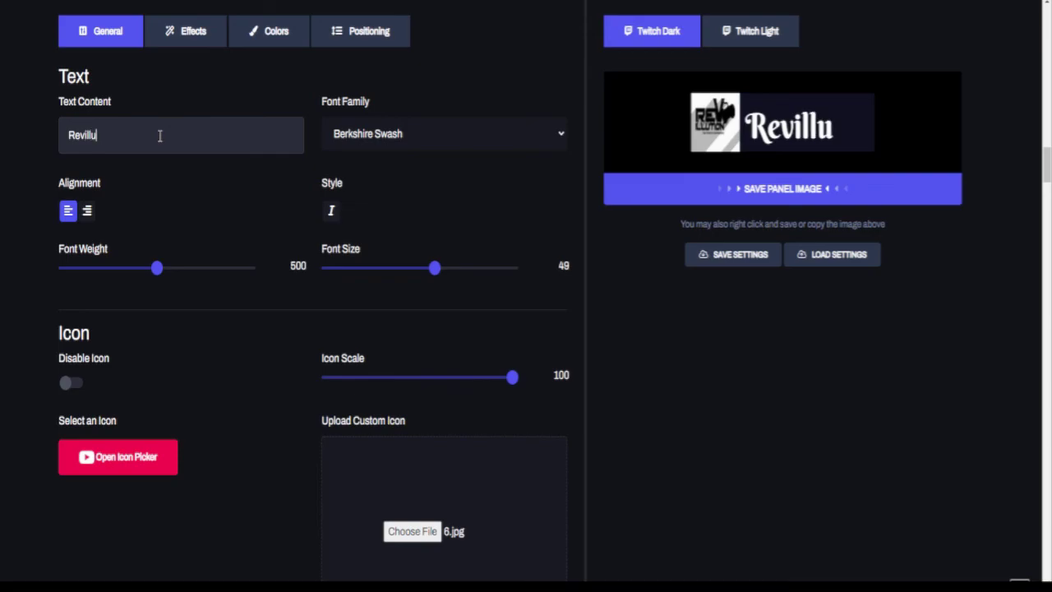
pyautogui.write('tion')
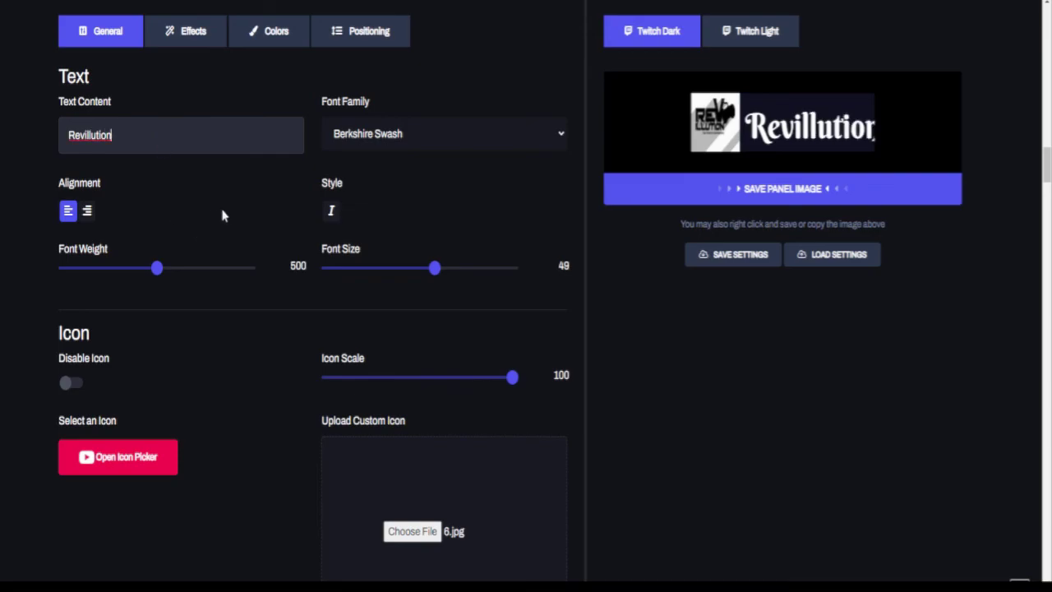
pyautogui.moveTo(434, 270); pyautogui.dragTo(420, 274)
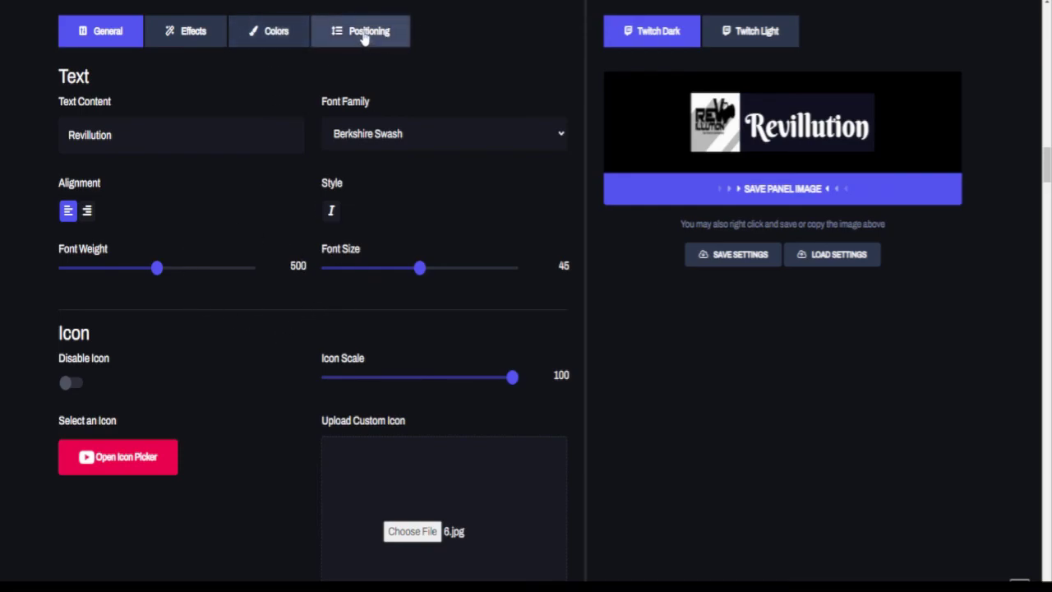
# Step: Position the text at horizontal 5 and vertical -2, and set the icon's vertical position offset to -3
pyautogui.click(364, 37)
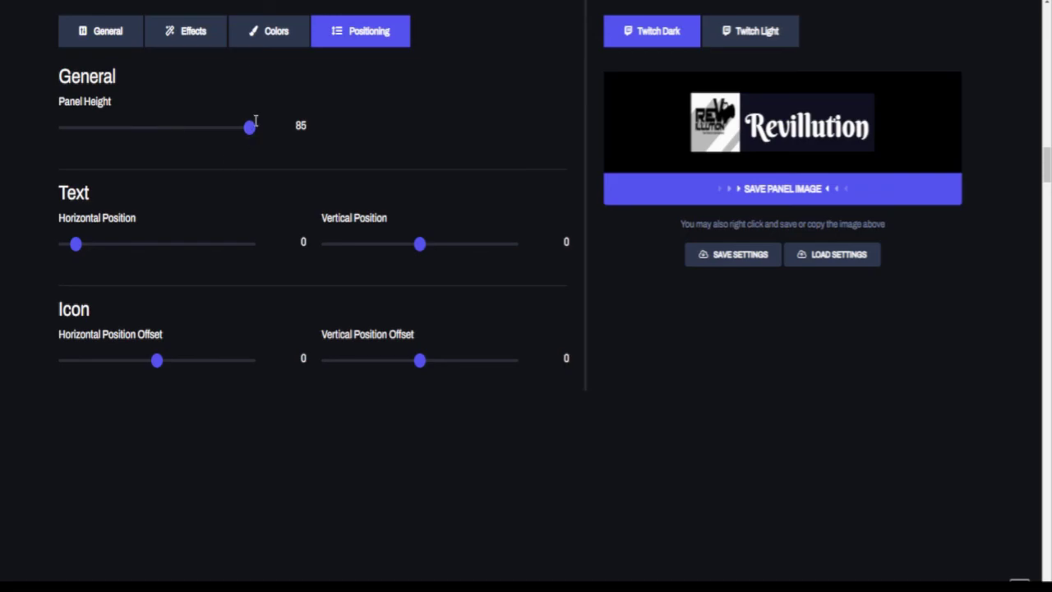
pyautogui.moveTo(250, 129)
pyautogui.mouseDown()
pyautogui.moveTo(199, 129)
pyautogui.moveTo(250, 127)
pyautogui.mouseUp()
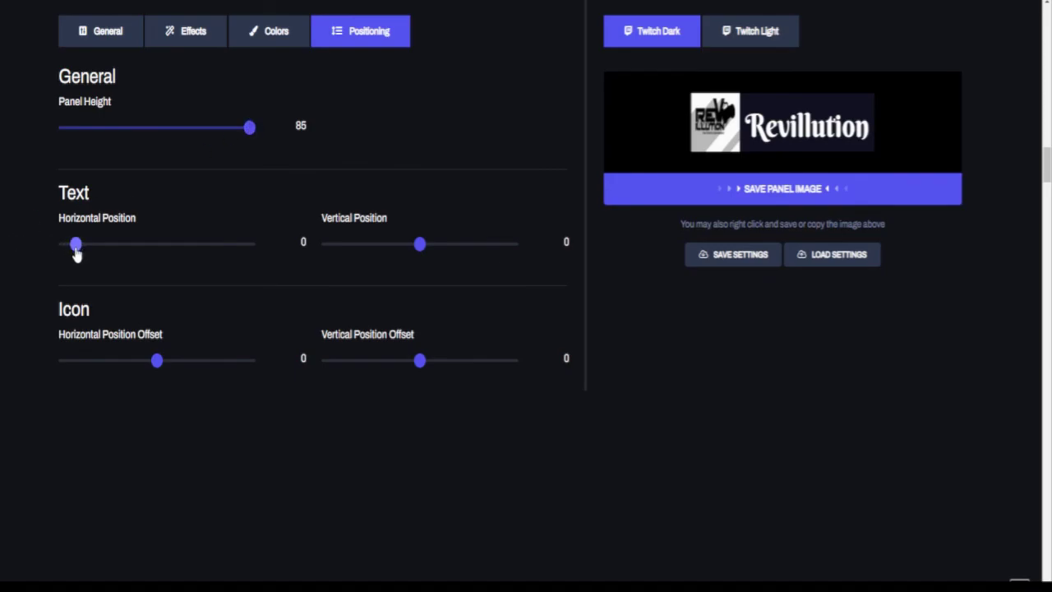
pyautogui.moveTo(75, 251)
pyautogui.mouseDown()
pyautogui.moveTo(91, 246)
pyautogui.moveTo(66, 244)
pyautogui.moveTo(144, 246)
pyautogui.moveTo(81, 245)
pyautogui.mouseUp()
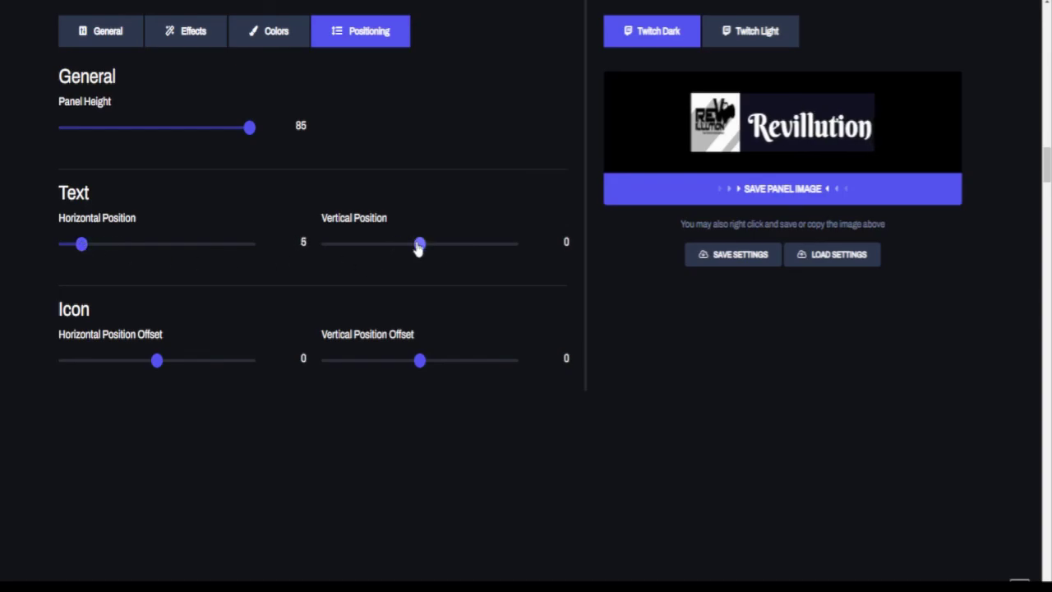
pyautogui.moveTo(419, 246)
pyautogui.mouseDown()
pyautogui.moveTo(397, 247)
pyautogui.moveTo(455, 237)
pyautogui.moveTo(417, 251)
pyautogui.mouseUp()
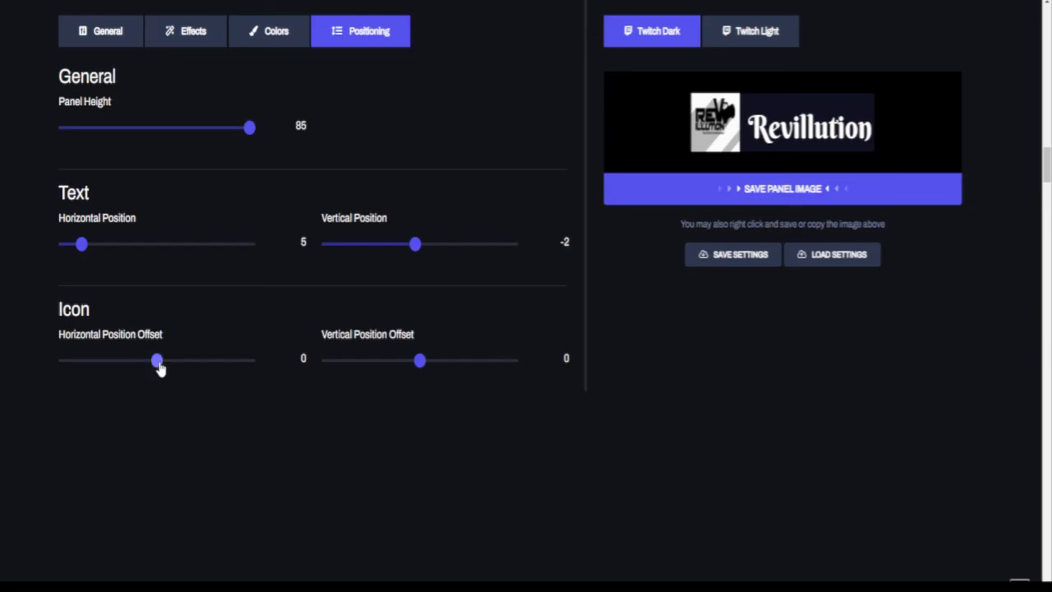
pyautogui.moveTo(159, 367)
pyautogui.mouseDown()
pyautogui.moveTo(134, 366)
pyautogui.moveTo(186, 365)
pyautogui.moveTo(157, 364)
pyautogui.mouseUp()
pyautogui.moveTo(418, 363)
pyautogui.mouseDown()
pyautogui.moveTo(347, 370)
pyautogui.moveTo(416, 348)
pyautogui.mouseUp()
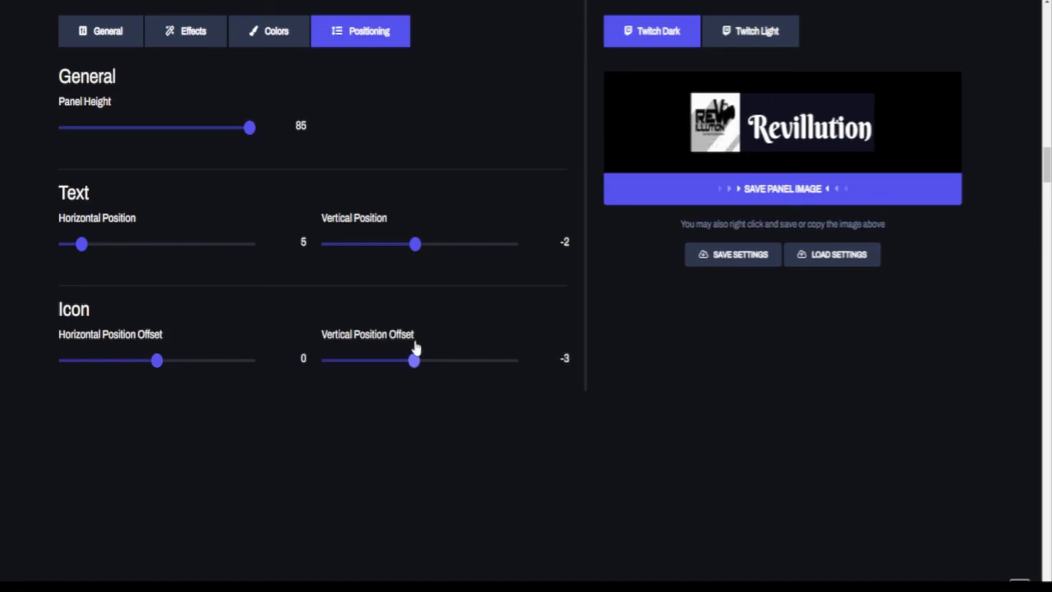
# Step: Change the text background color to a vivid blue
pyautogui.scroll(2, 395, 333)
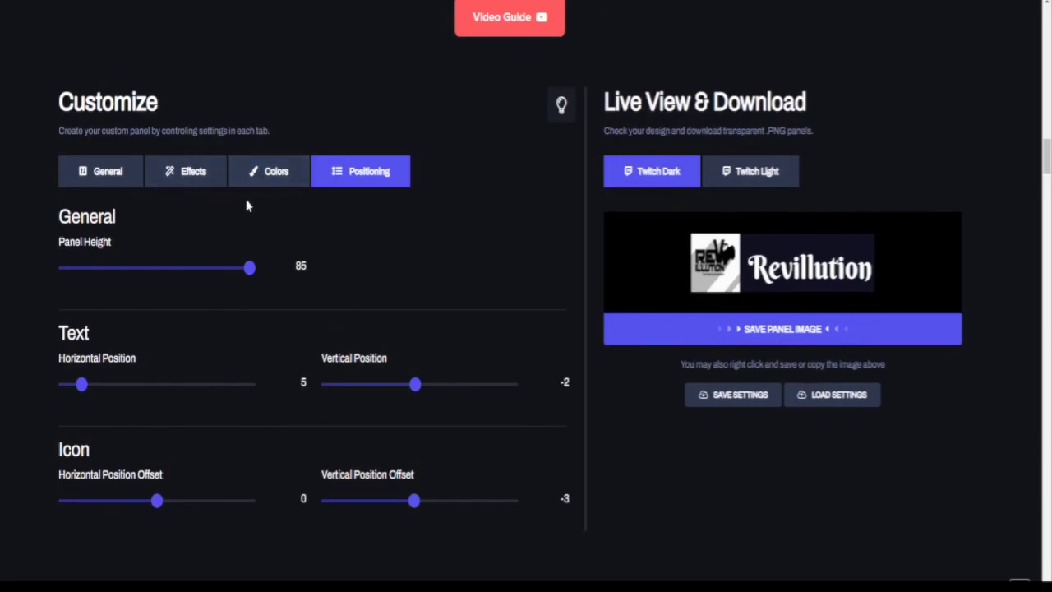
pyautogui.click(261, 179)
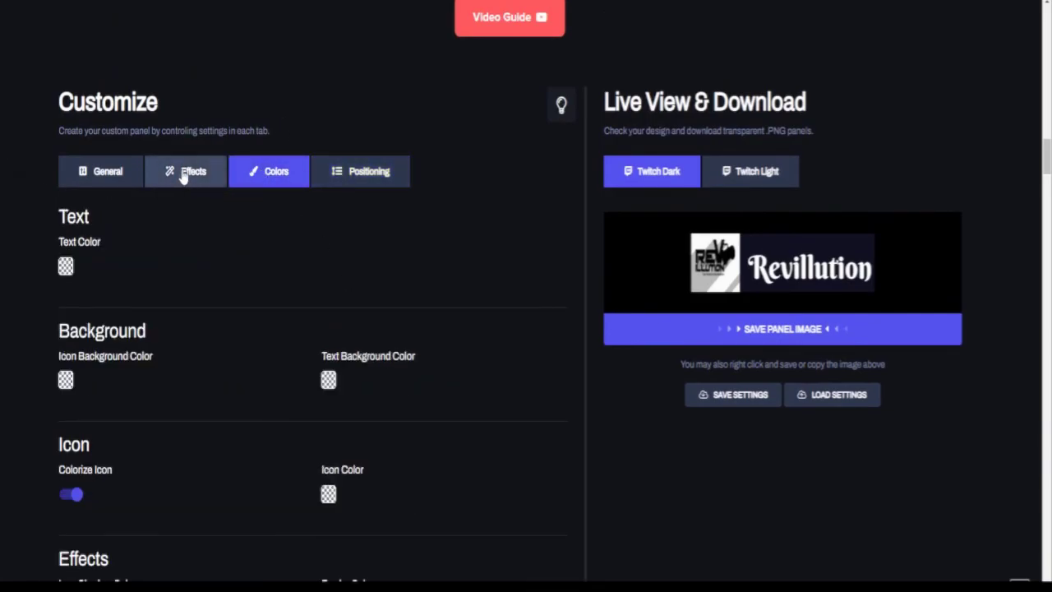
pyautogui.scroll(-1, 301, 409)
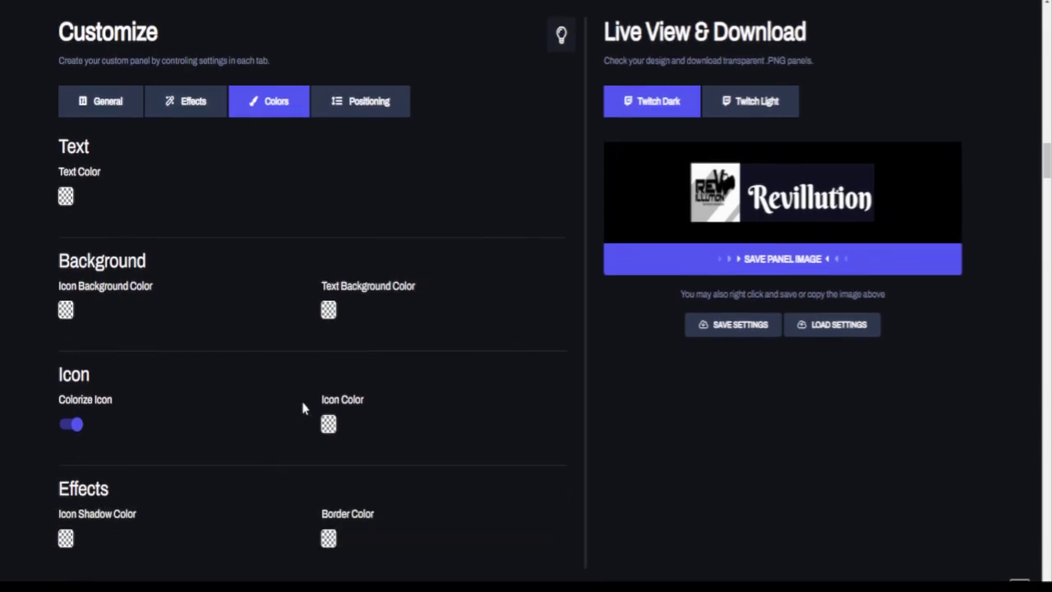
pyautogui.click(327, 310)
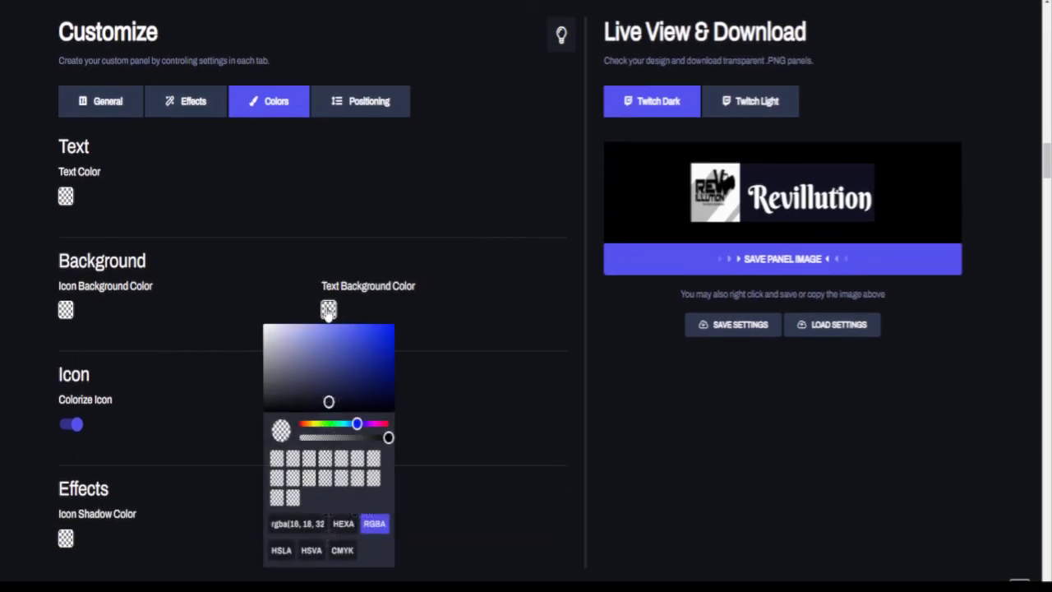
pyautogui.click(375, 346)
pyautogui.click(354, 362)
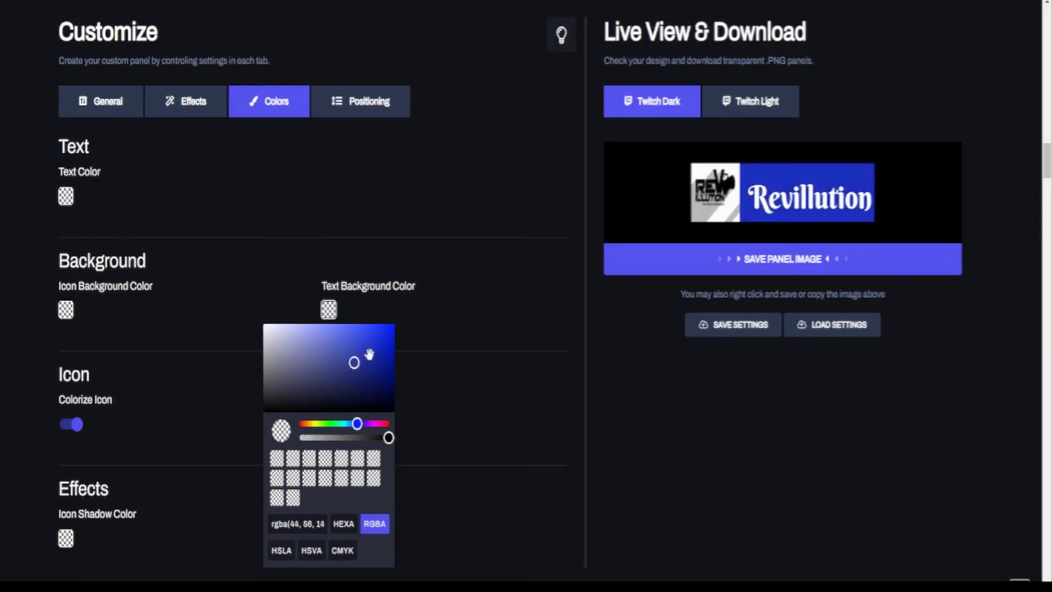
pyautogui.click(384, 343)
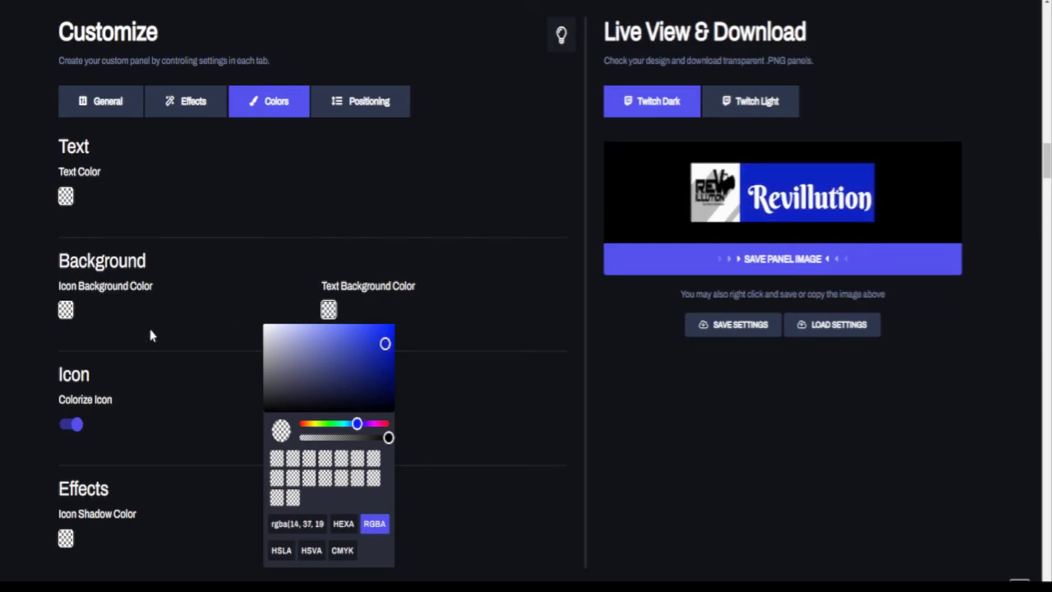
pyautogui.click(65, 311)
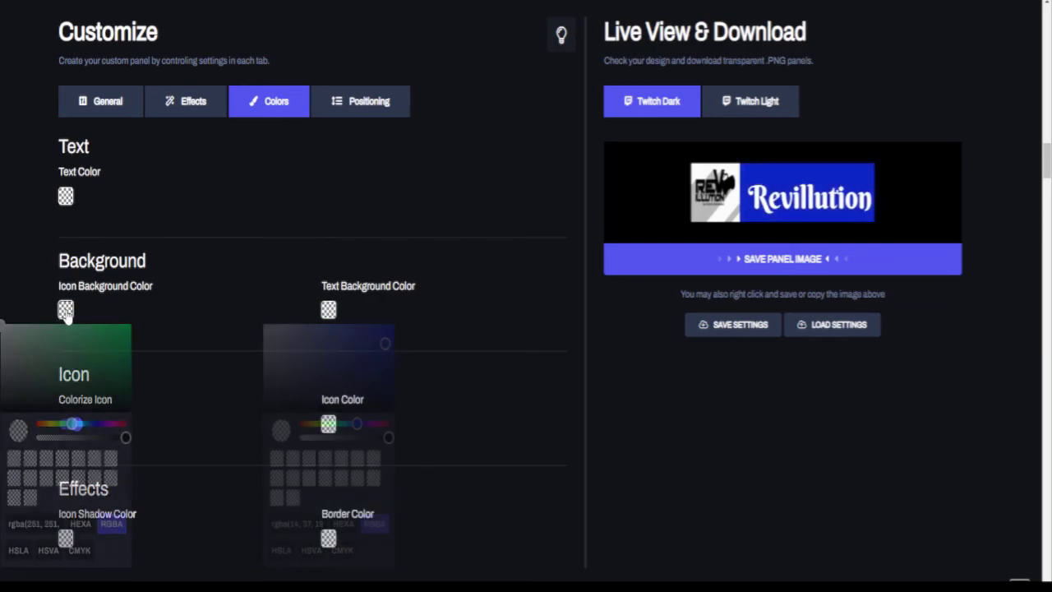
pyautogui.click(208, 327)
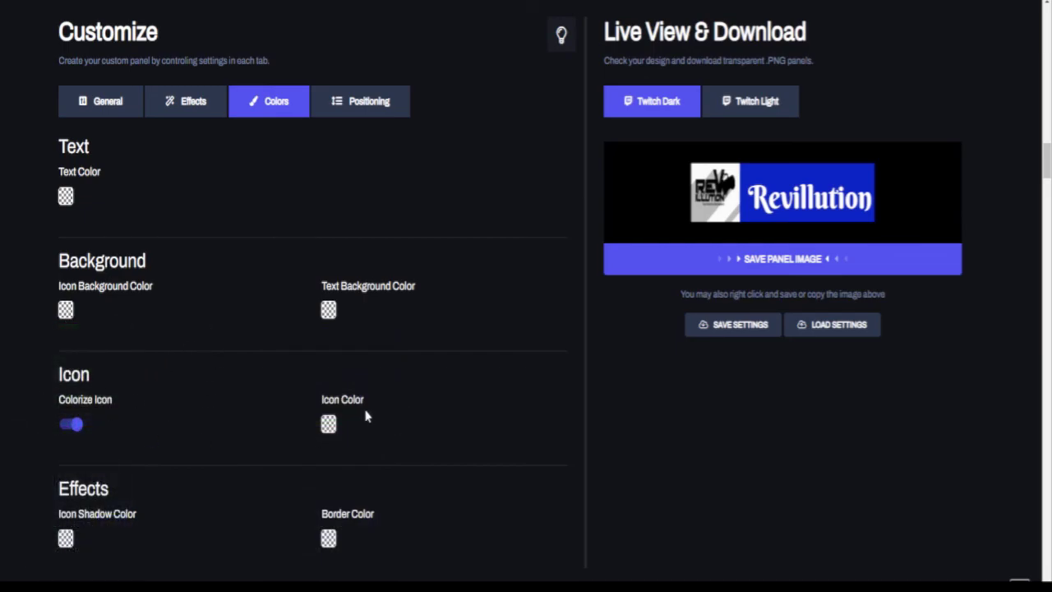
# Step: Try red and teal hues for the icon shadow color, and settle on a magenta shade
pyautogui.click(66, 539)
pyautogui.scroll(-2, 192, 531)
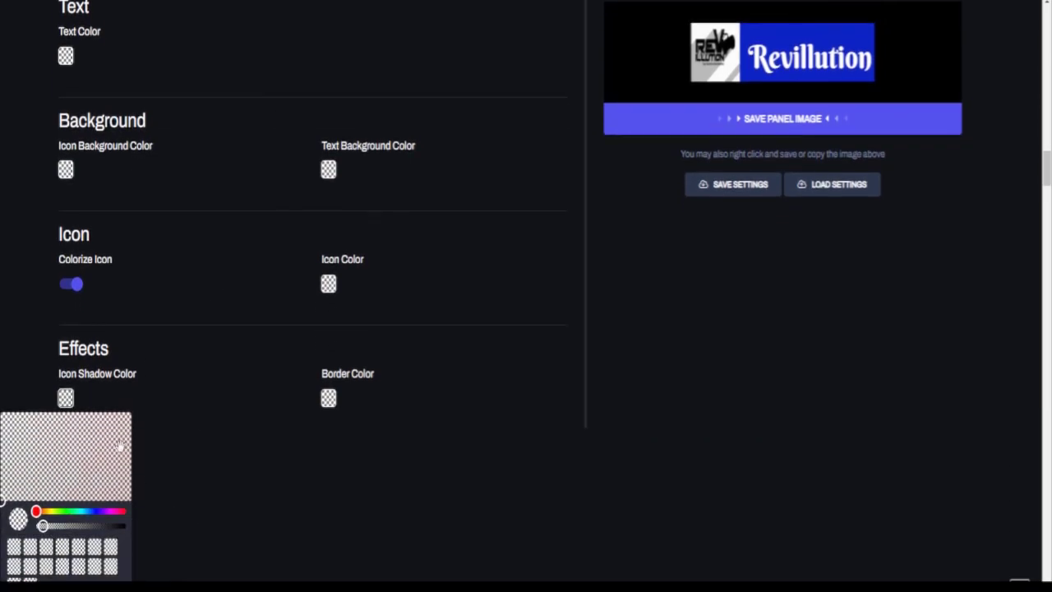
pyautogui.click(111, 456)
pyautogui.click(77, 511)
pyautogui.click(117, 437)
pyautogui.click(115, 483)
pyautogui.click(115, 449)
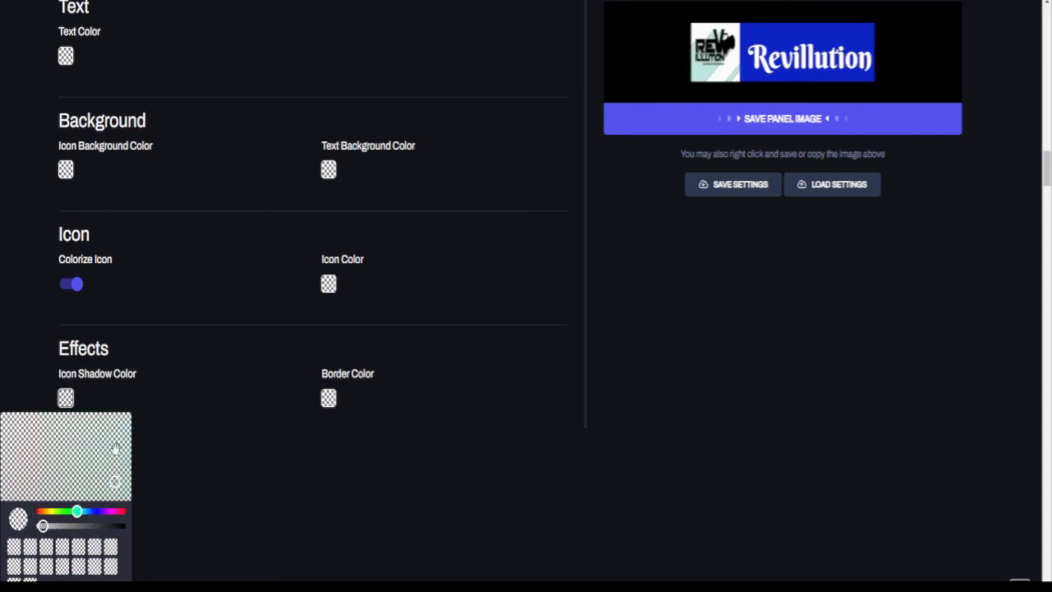
pyautogui.click(110, 511)
pyautogui.click(120, 442)
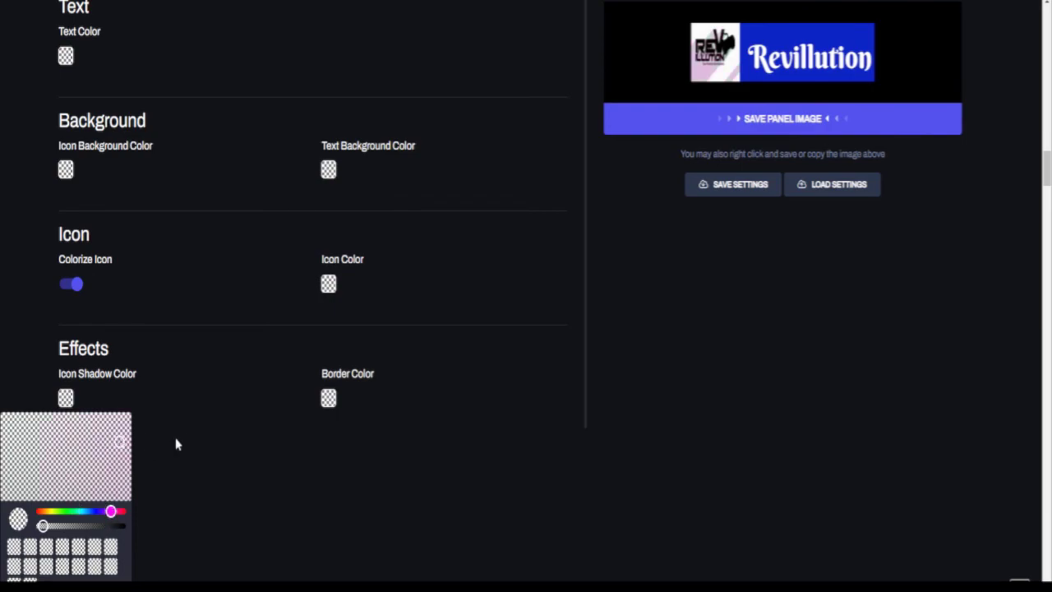
pyautogui.click(263, 425)
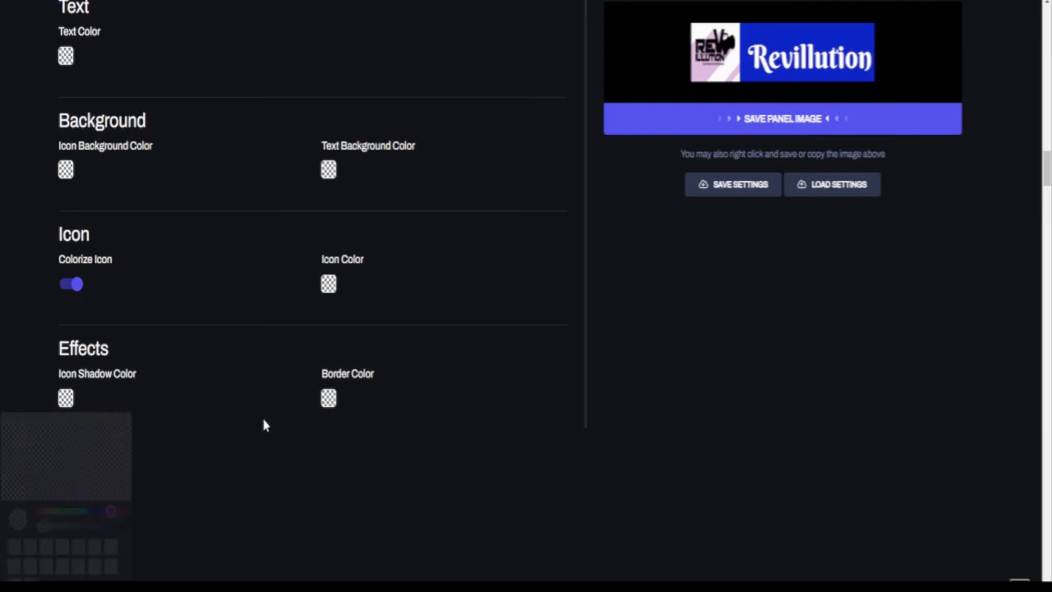
# Step: Set the panel's border color to a red shade
pyautogui.click(327, 399)
pyautogui.click(384, 425)
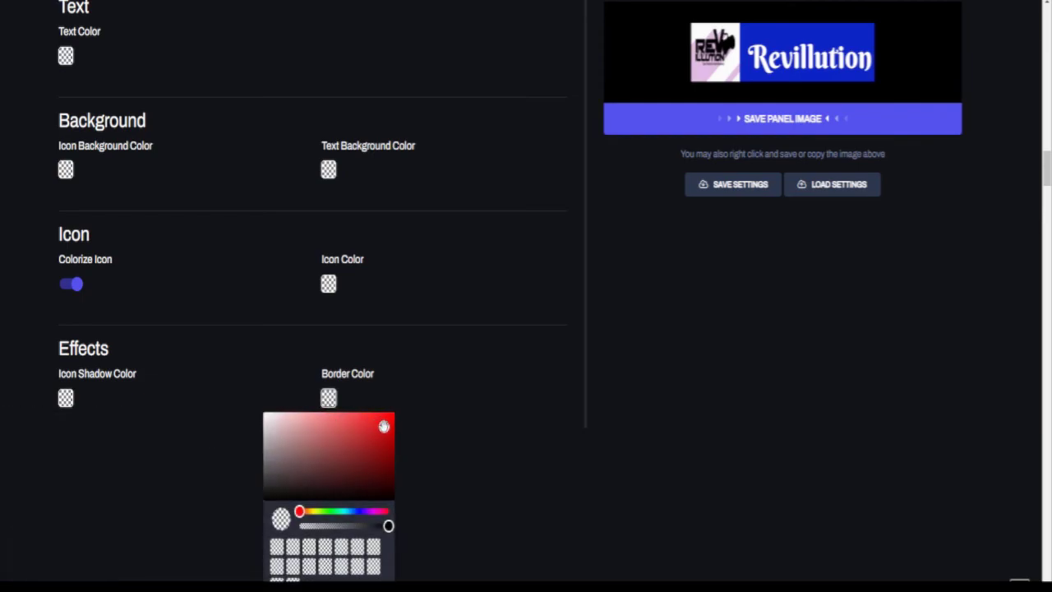
pyautogui.moveTo(384, 425); pyautogui.dragTo(373, 452)
pyautogui.click(235, 387)
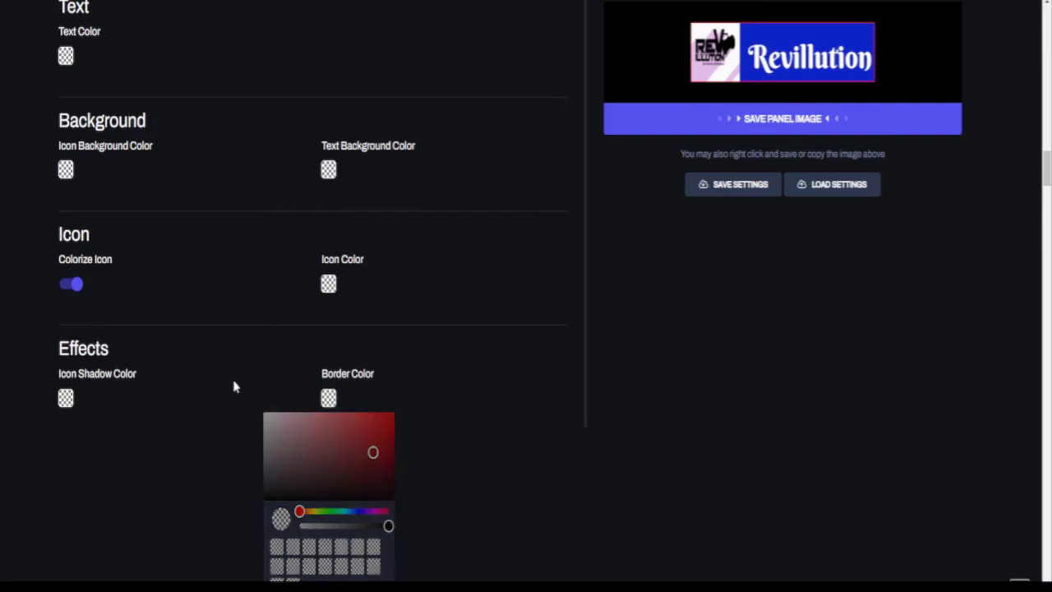
# Step: Set the panel's border width to 2 and its border radius to 46 %
pyautogui.scroll(4, 233, 388)
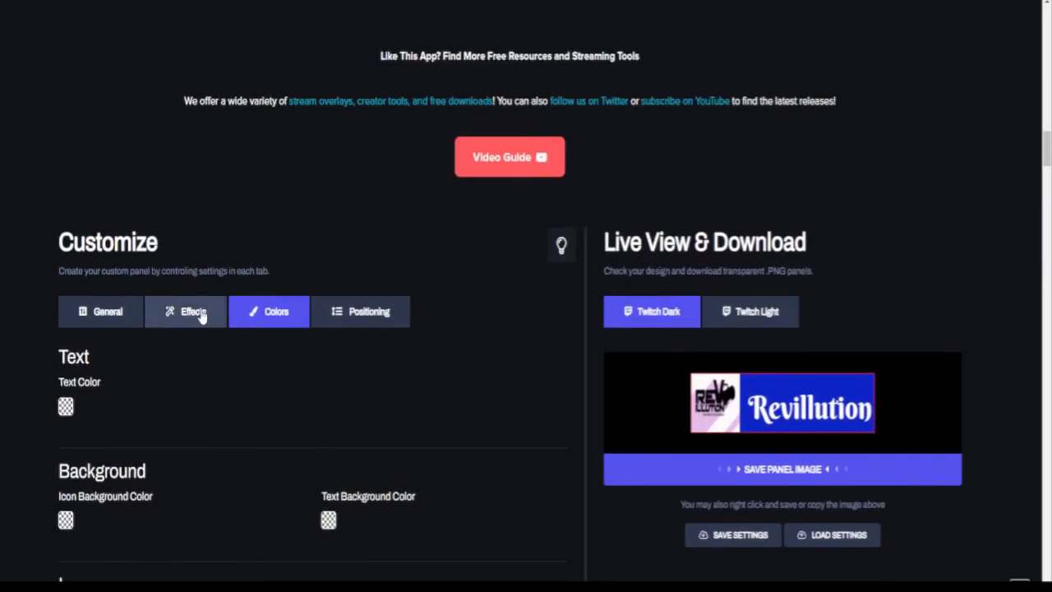
pyautogui.click(201, 316)
pyautogui.scroll(-1, 230, 347)
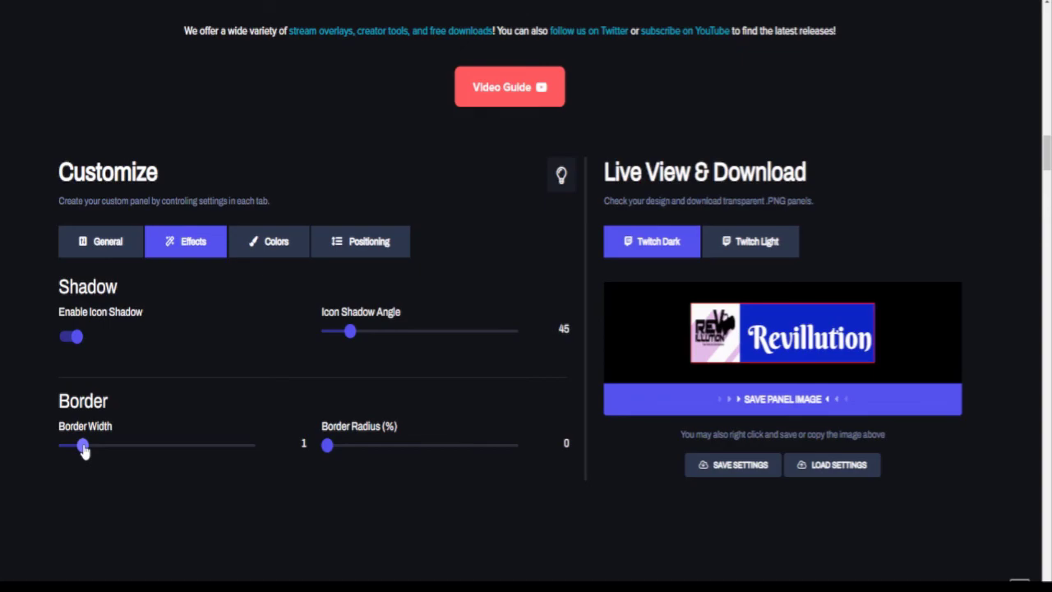
pyautogui.moveTo(83, 449); pyautogui.dragTo(107, 475)
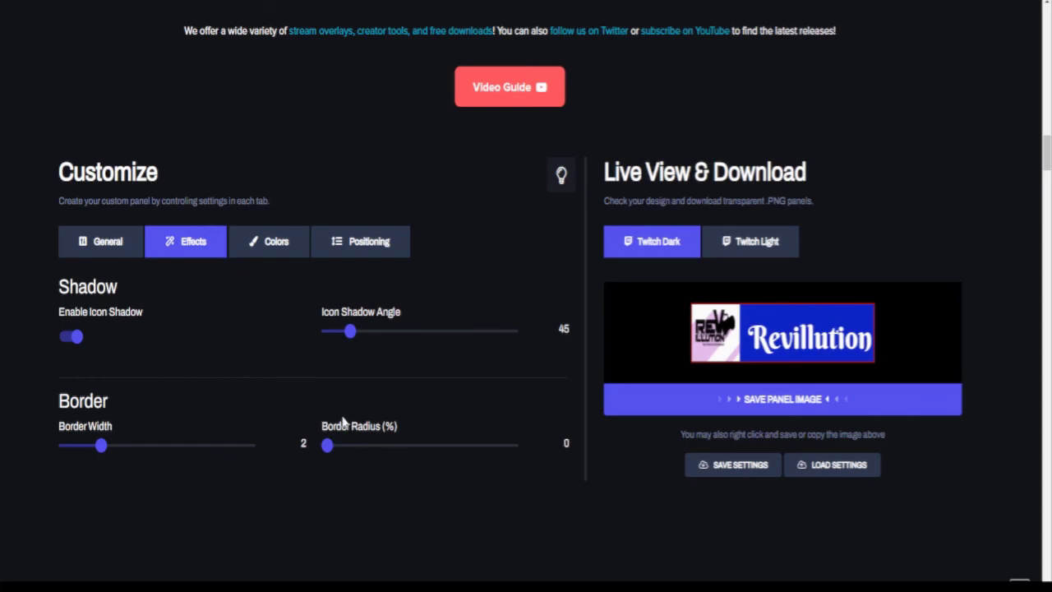
pyautogui.moveTo(326, 443); pyautogui.dragTo(398, 446)
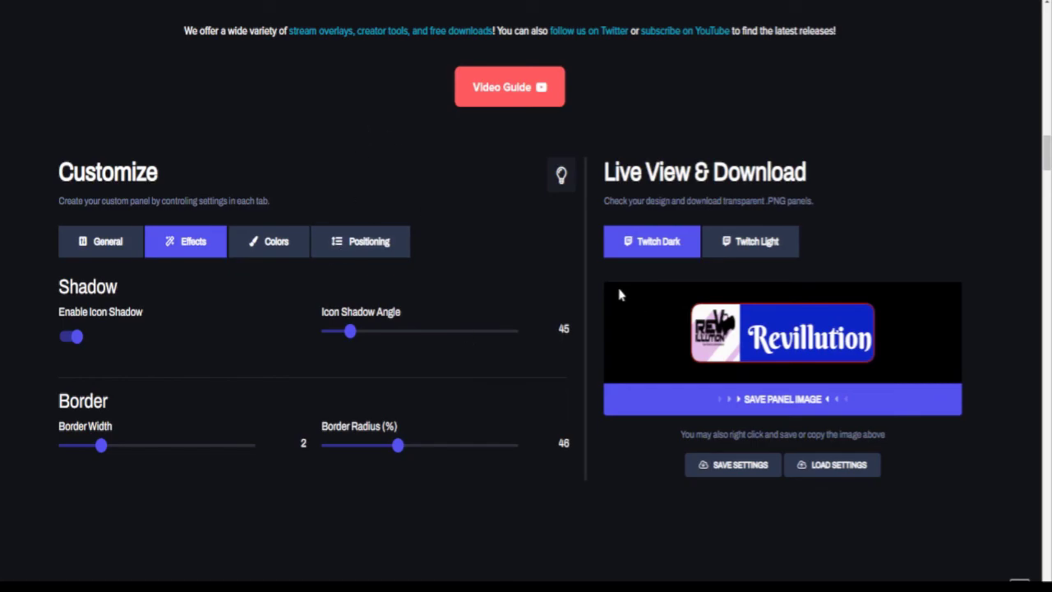
# Step: Save the finished Revillution panel as an image
pyautogui.scroll(-1, 586, 347)
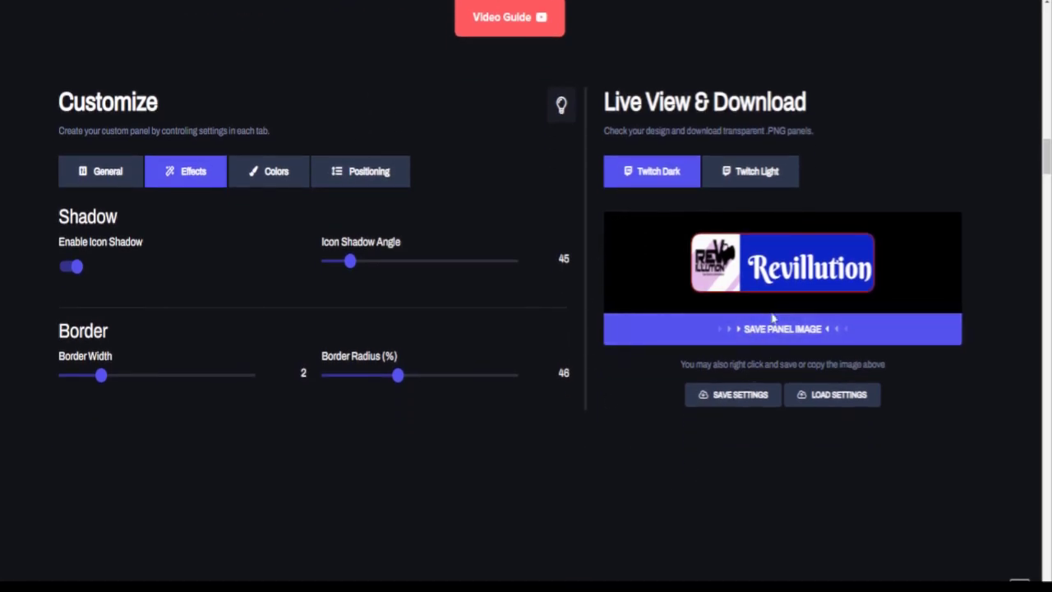
pyautogui.click(829, 334)
pyautogui.click(756, 330)
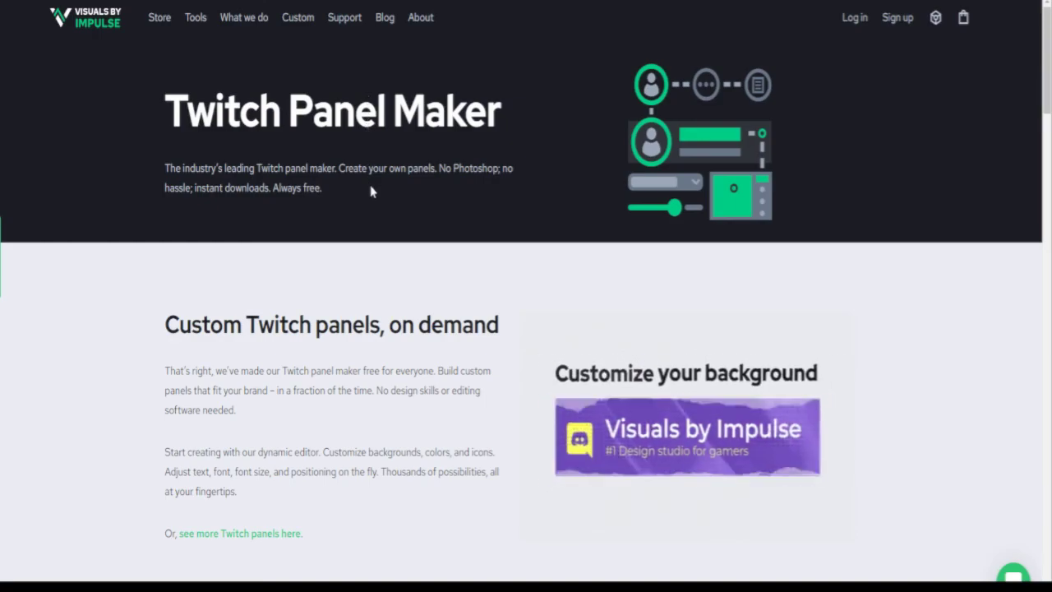
# Step: In the Visuals by Impulse Twitch Panel Maker, replace the sample panel's title text with "Ganjarider"
pyautogui.scroll(-7, 383, 167)
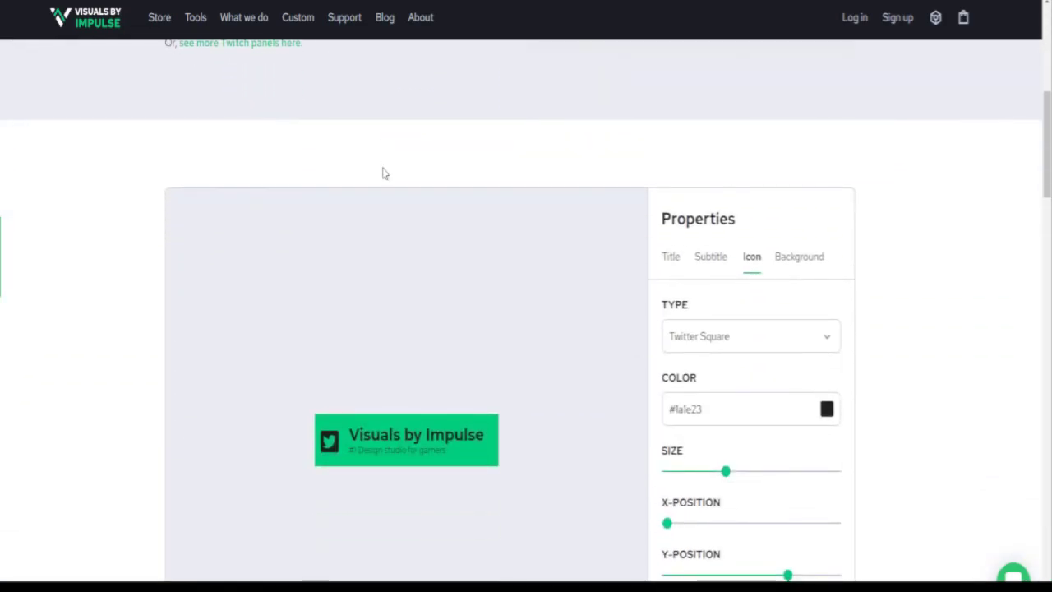
pyautogui.scroll(-1, 383, 173)
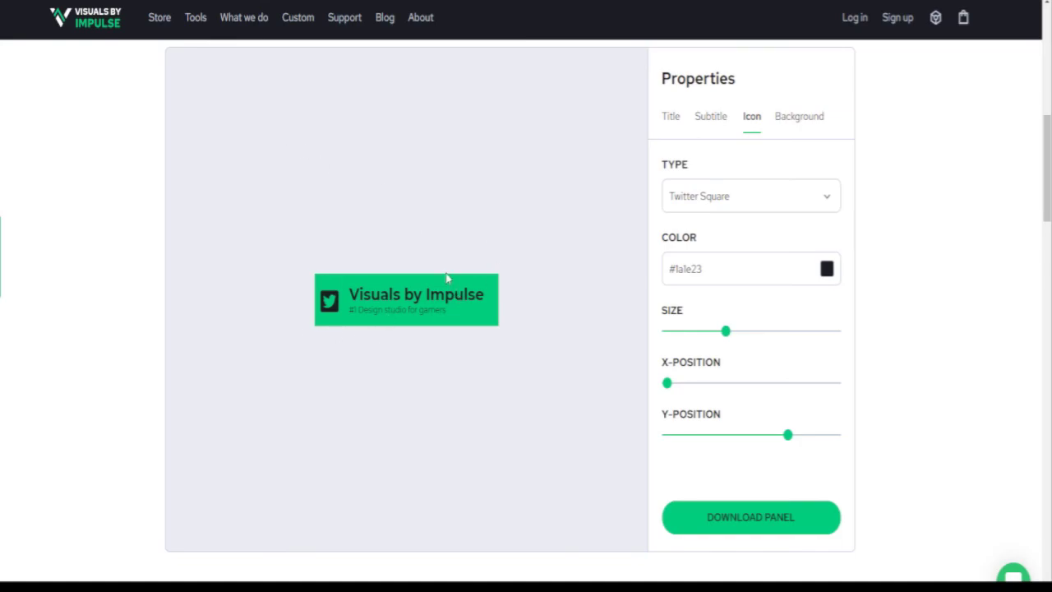
pyautogui.click(669, 119)
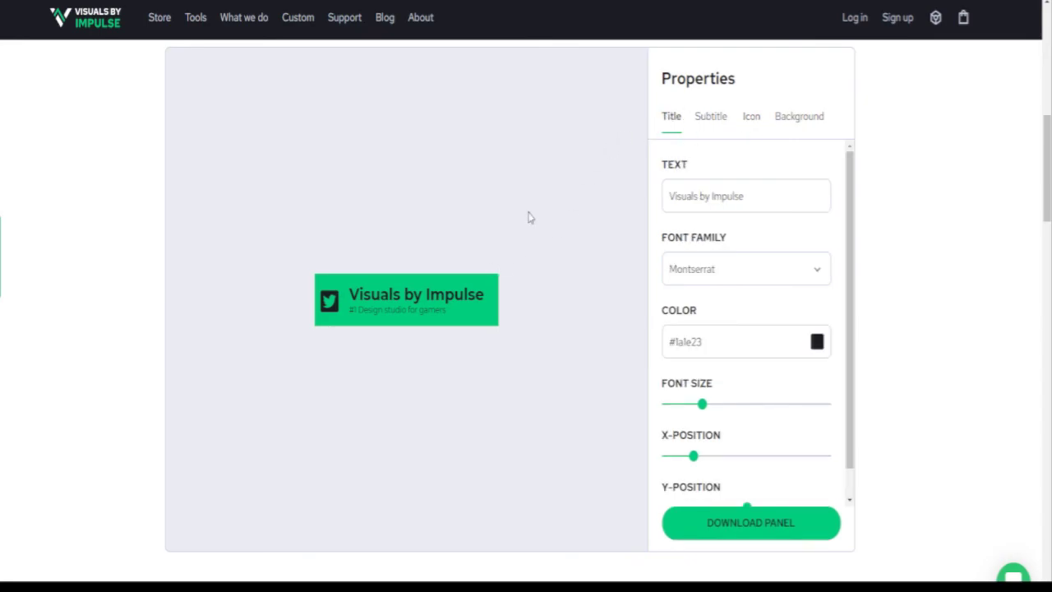
pyautogui.moveTo(778, 192); pyautogui.dragTo(663, 207)
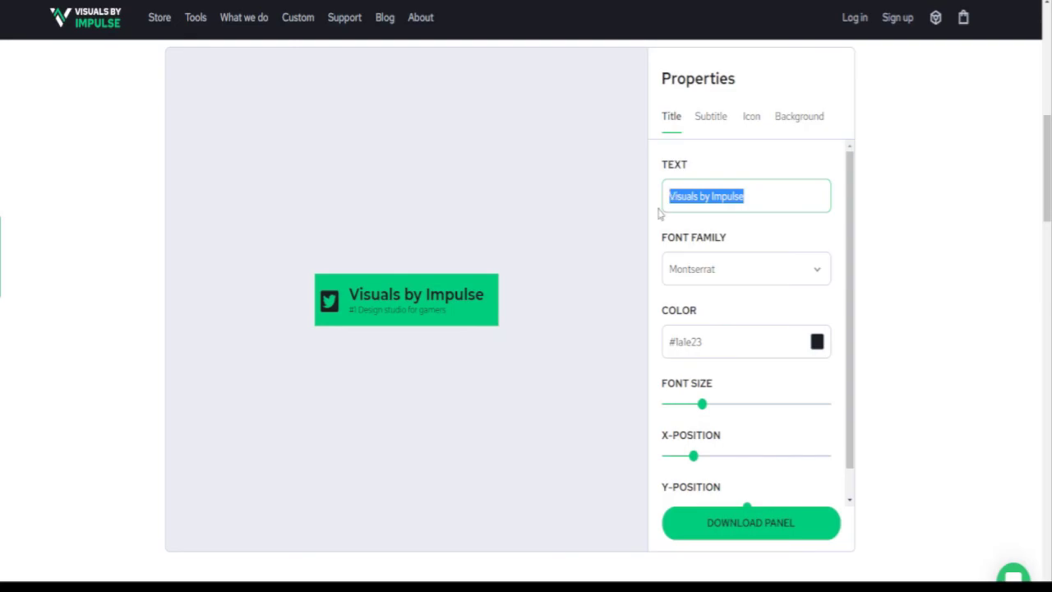
pyautogui.write('Ganjarider')
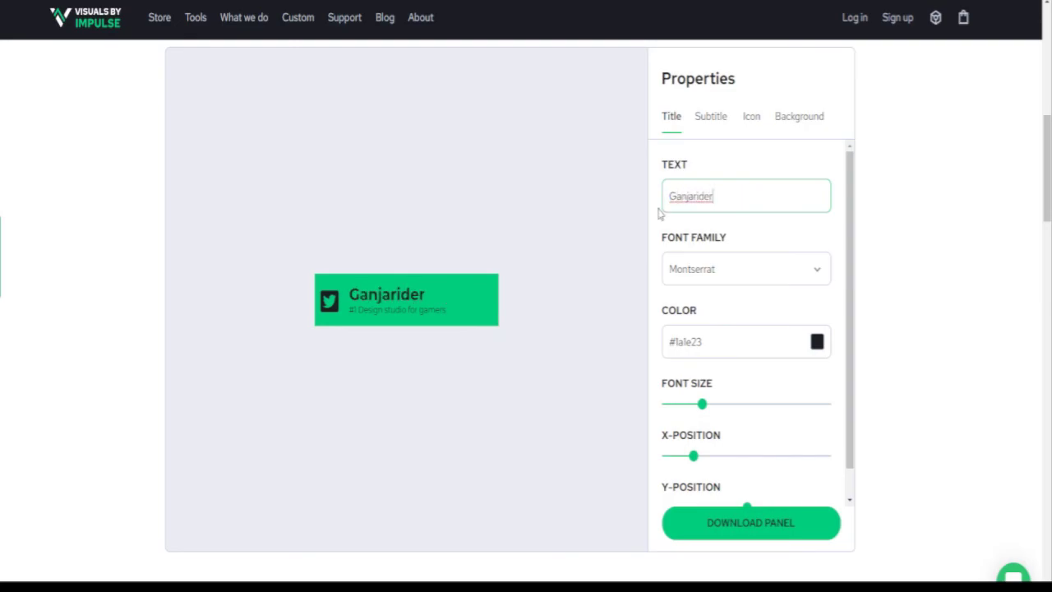
# Step: Append "'s Playh" to the panel's title text and set the title font size to 18
pyautogui.write("'s Playh")
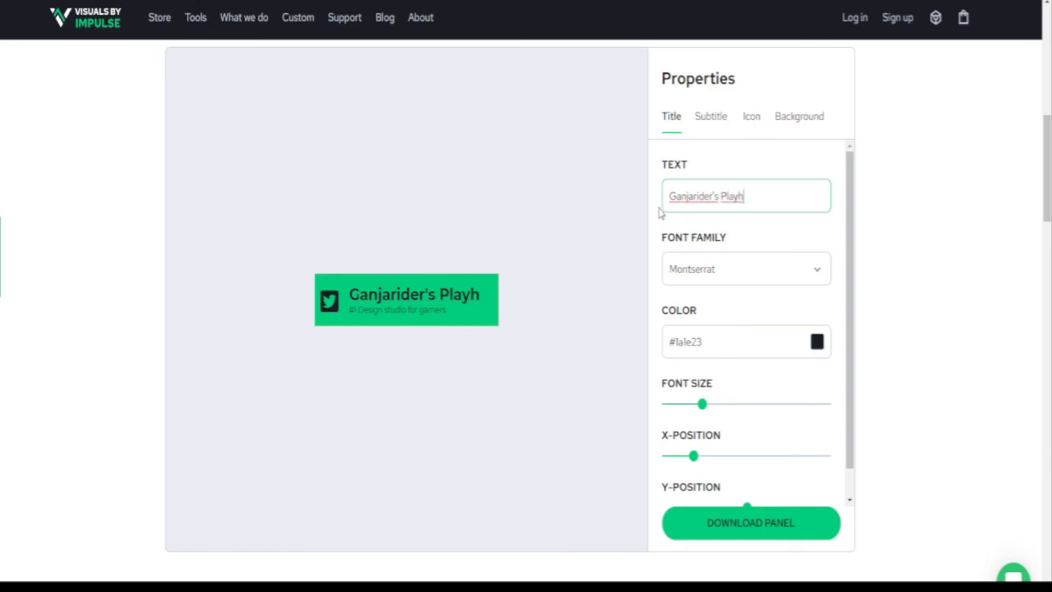
pyautogui.moveTo(702, 404); pyautogui.dragTo(693, 408)
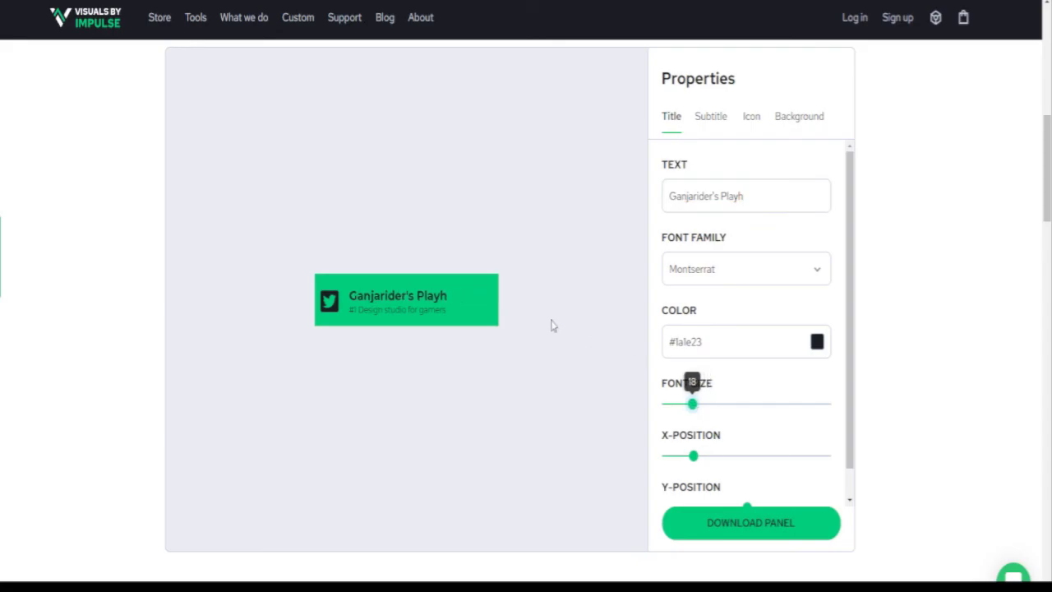
# Step: Replace the panel's title text with "About Me" and set its font size to 40
pyautogui.click(789, 204)
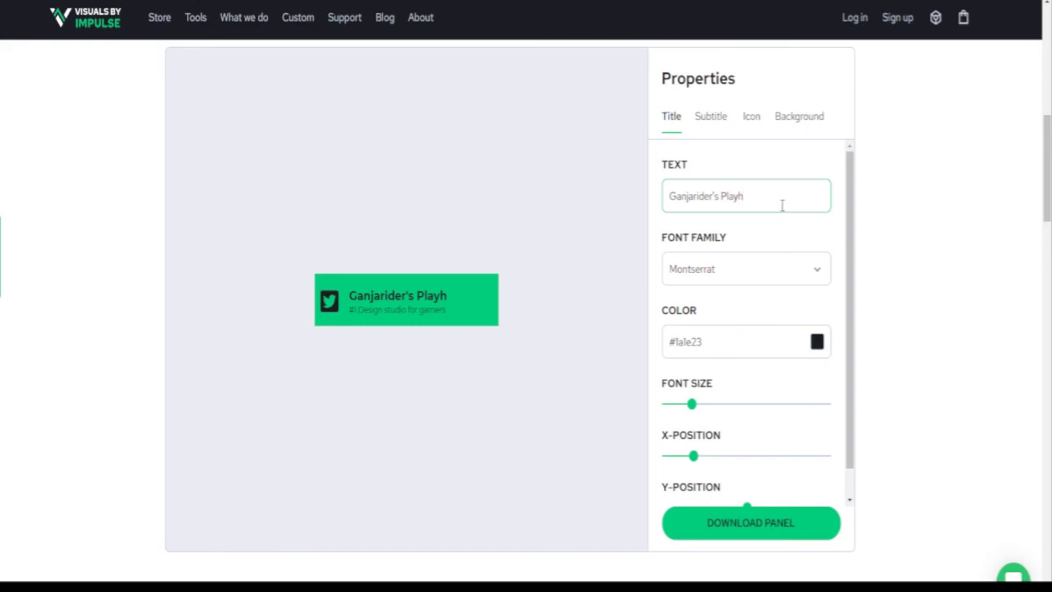
pyautogui.moveTo(746, 206); pyautogui.dragTo(668, 219)
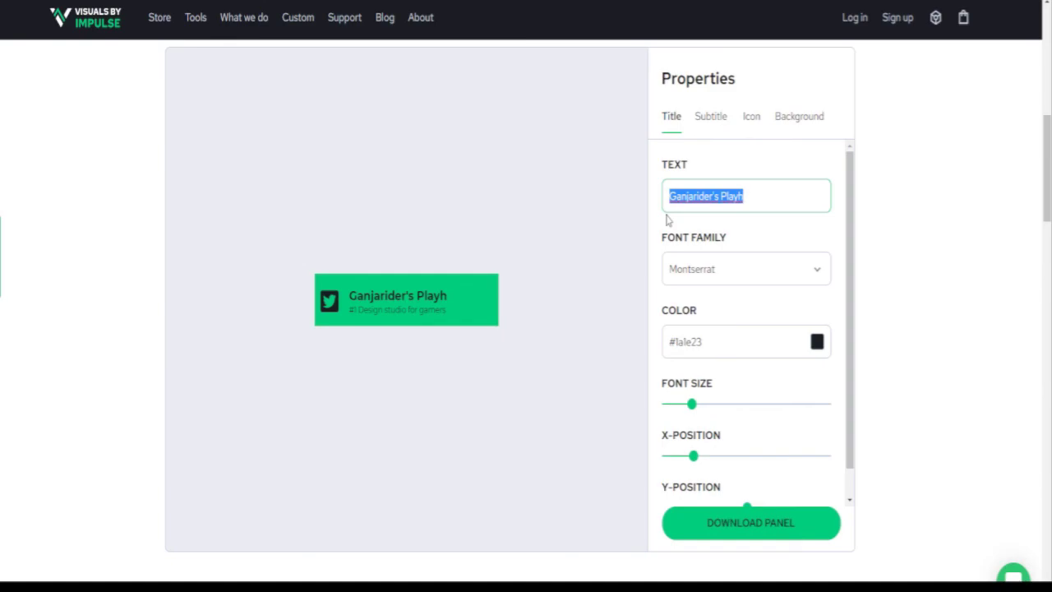
pyautogui.write('Ab')
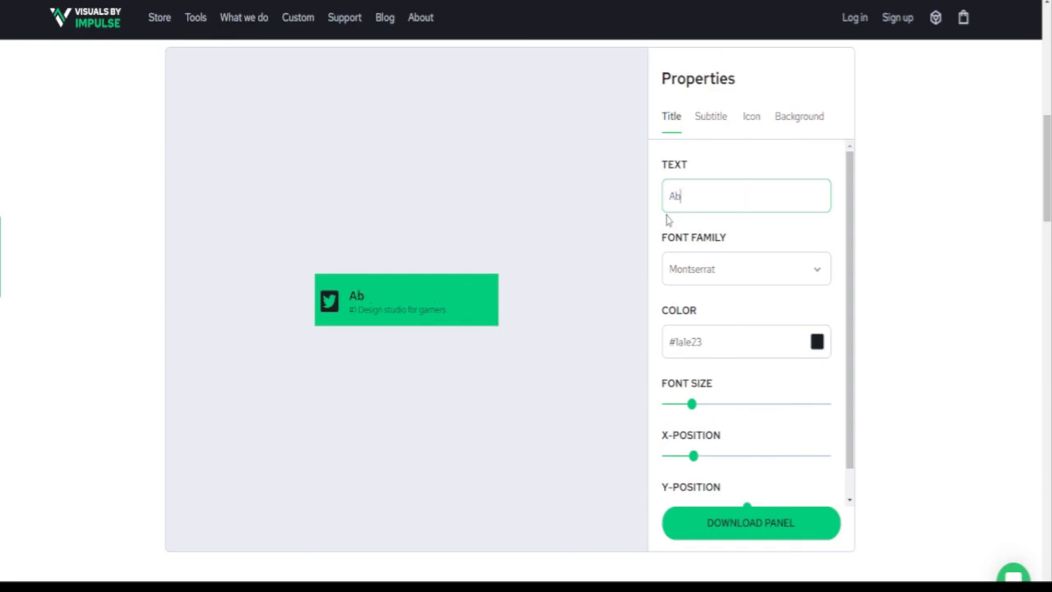
pyautogui.write('out Me')
pyautogui.moveTo(691, 415)
pyautogui.moveTo(690, 415); pyautogui.dragTo(728, 406)
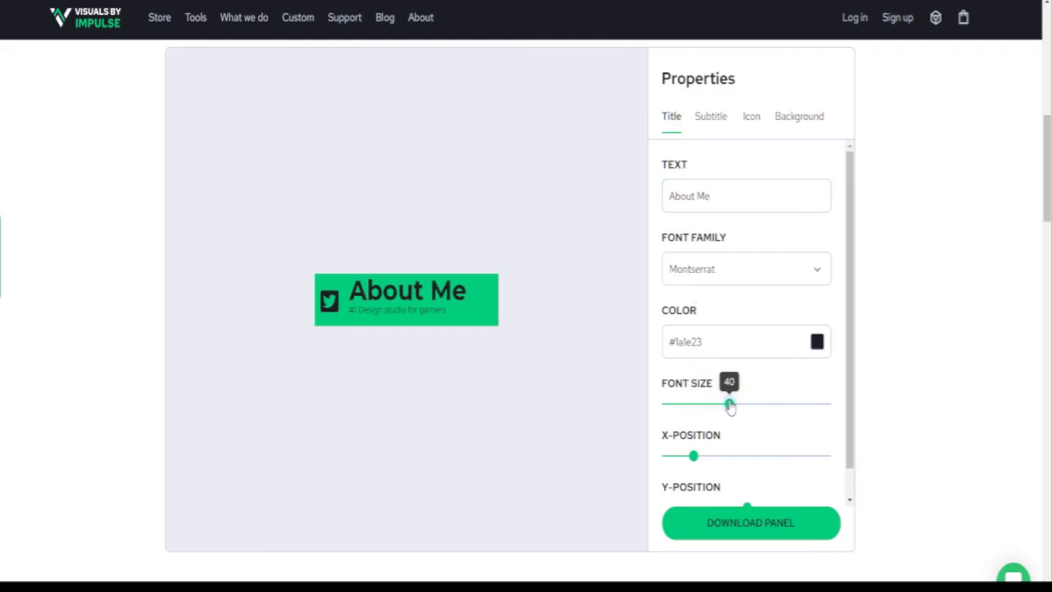
# Step: Replace the panel's title text with "Rules"
pyautogui.click(718, 123)
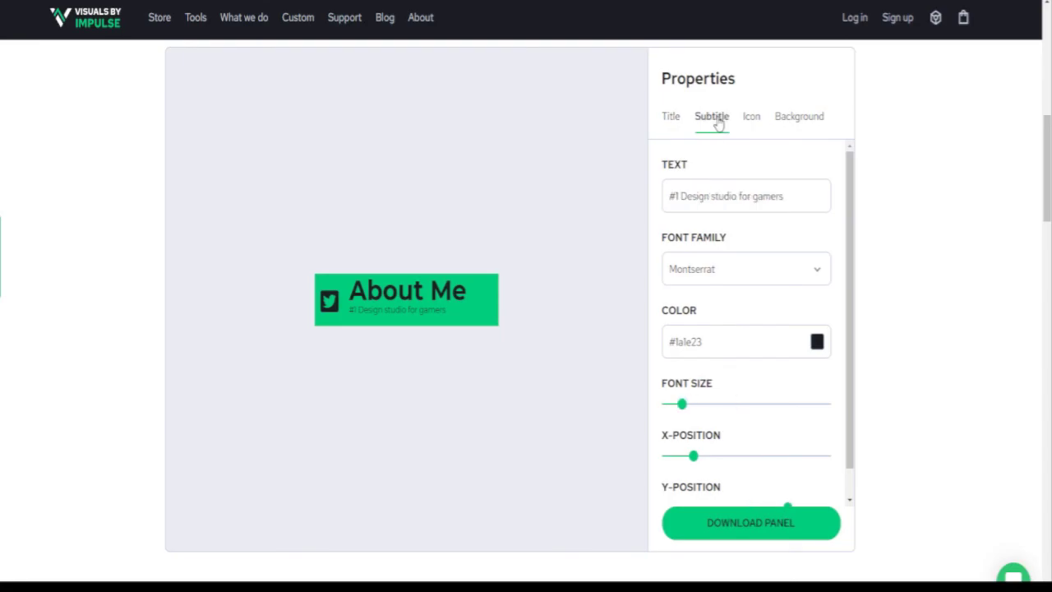
pyautogui.click(669, 116)
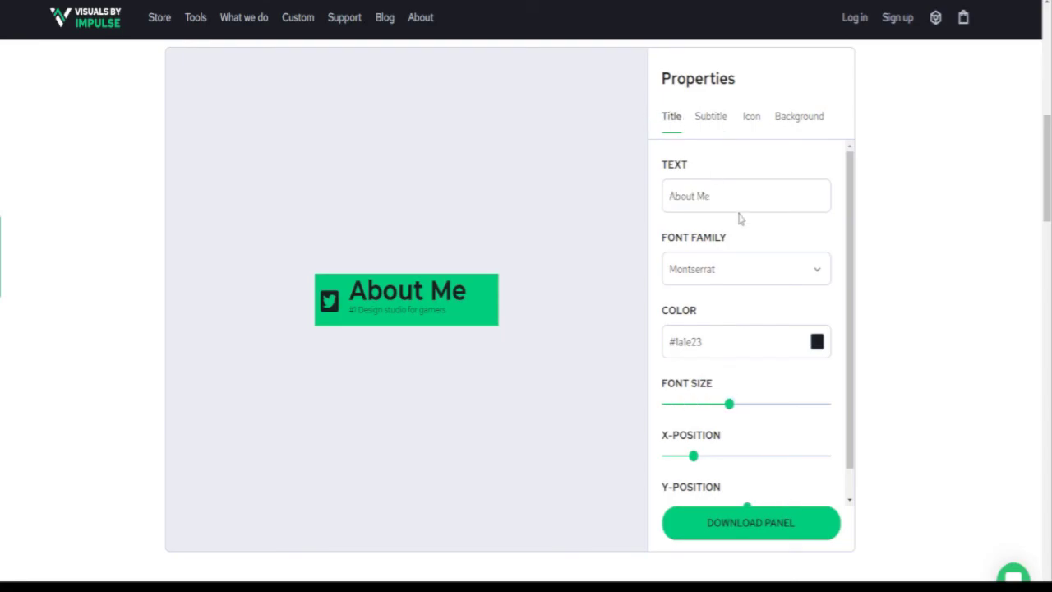
pyautogui.doubleClick(732, 202)
pyautogui.click(732, 203)
pyautogui.write('Rules')
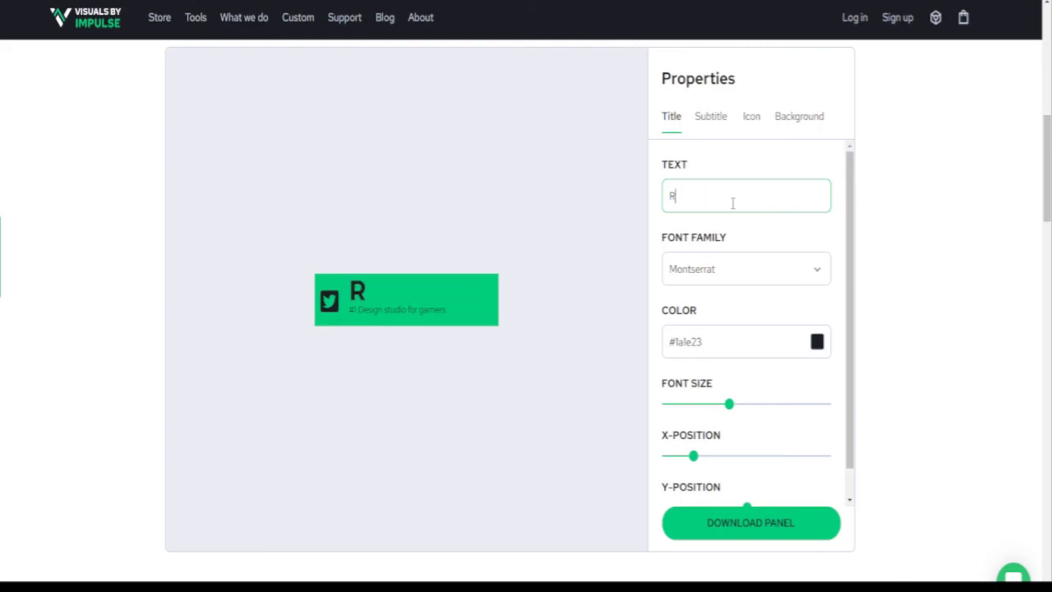
# Step: Replace the panel's subtitle text with "Be sure to read before you chat"
pyautogui.click(710, 117)
pyautogui.moveTo(810, 199); pyautogui.dragTo(664, 195)
pyautogui.write('Be sure to read')
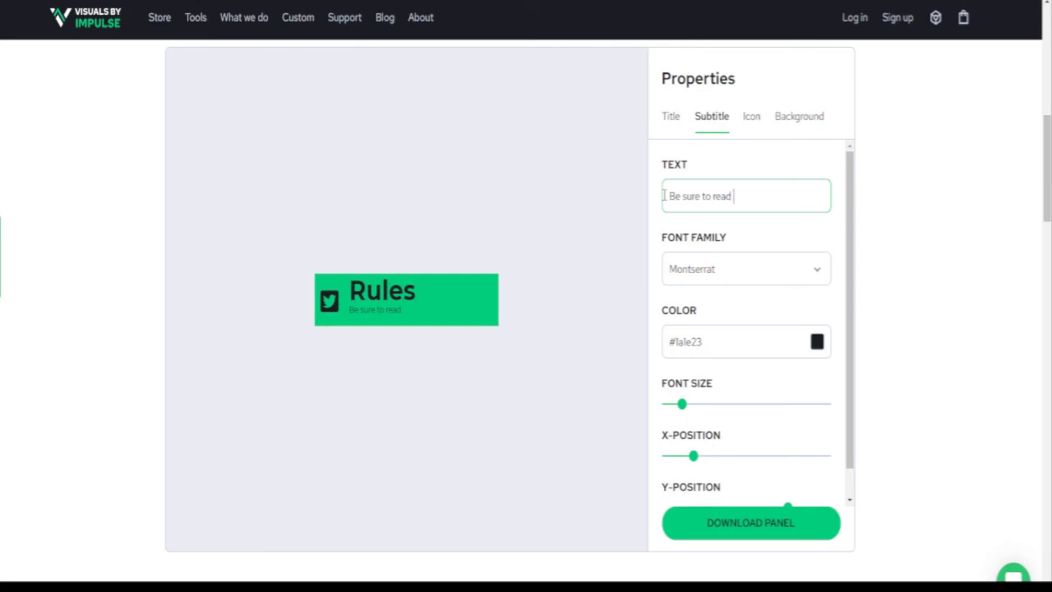
pyautogui.write(' before you chat')
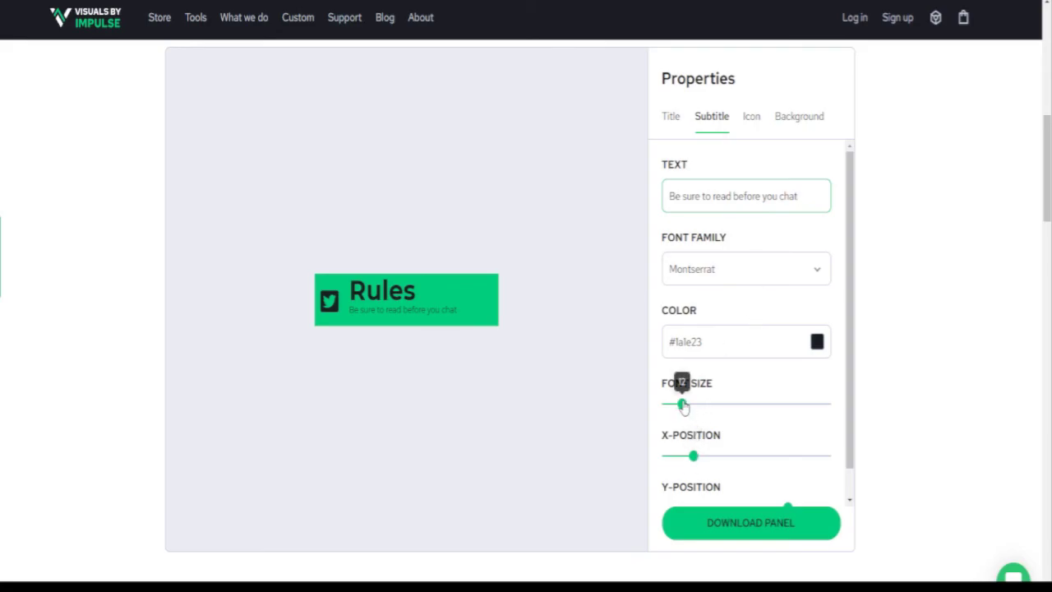
# Step: Set the subtitle's font size to 15 and its font family to Abel
pyautogui.moveTo(682, 403); pyautogui.dragTo(687, 406)
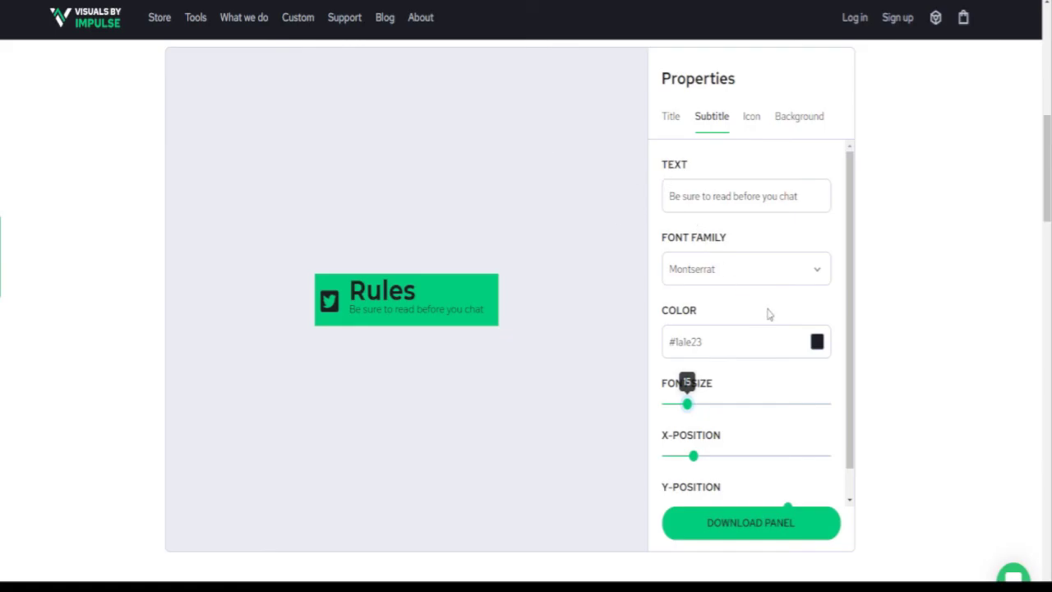
pyautogui.click(742, 269)
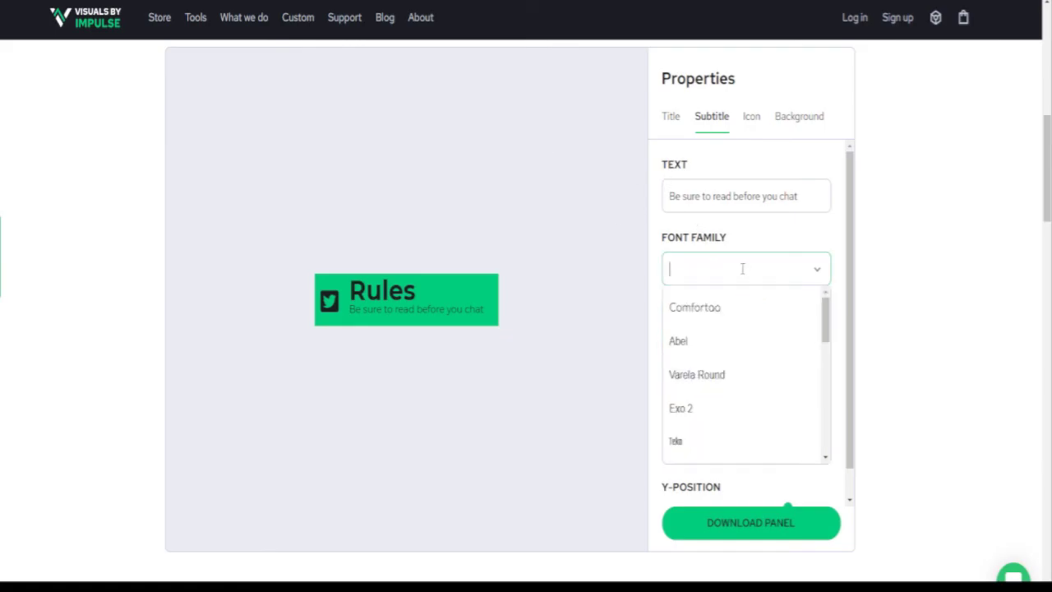
pyautogui.click(677, 340)
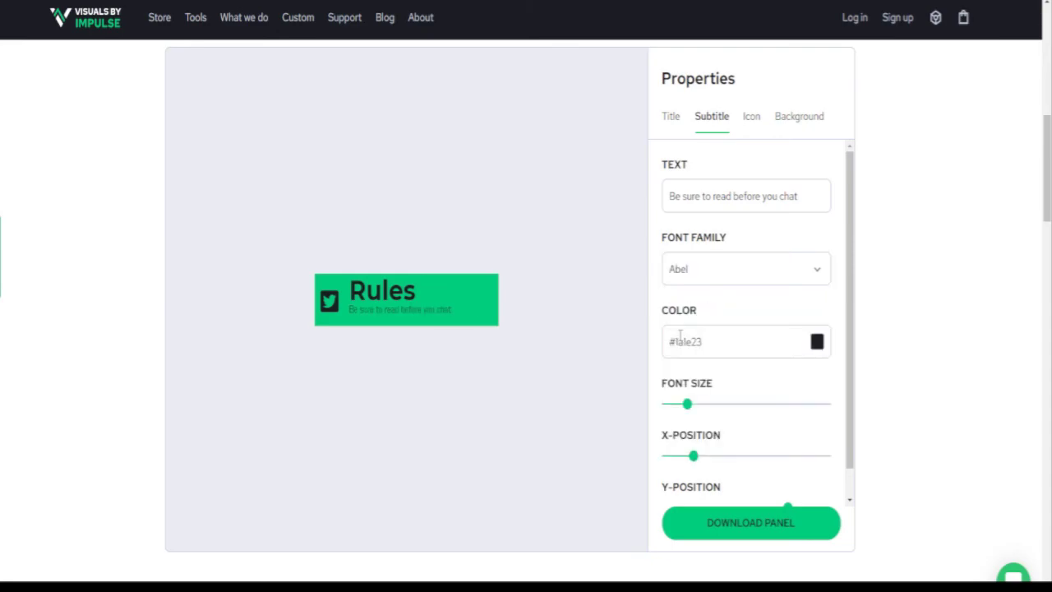
# Step: Try the Comfortaa, Varela Round and Viga font families on the panel's title
pyautogui.click(672, 121)
pyautogui.click(708, 275)
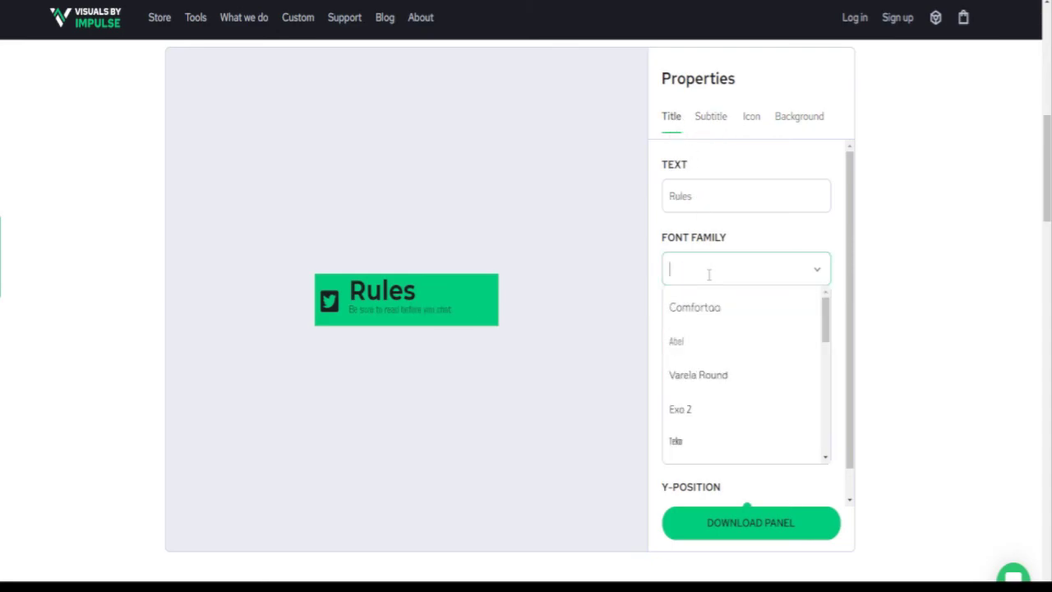
pyautogui.click(698, 309)
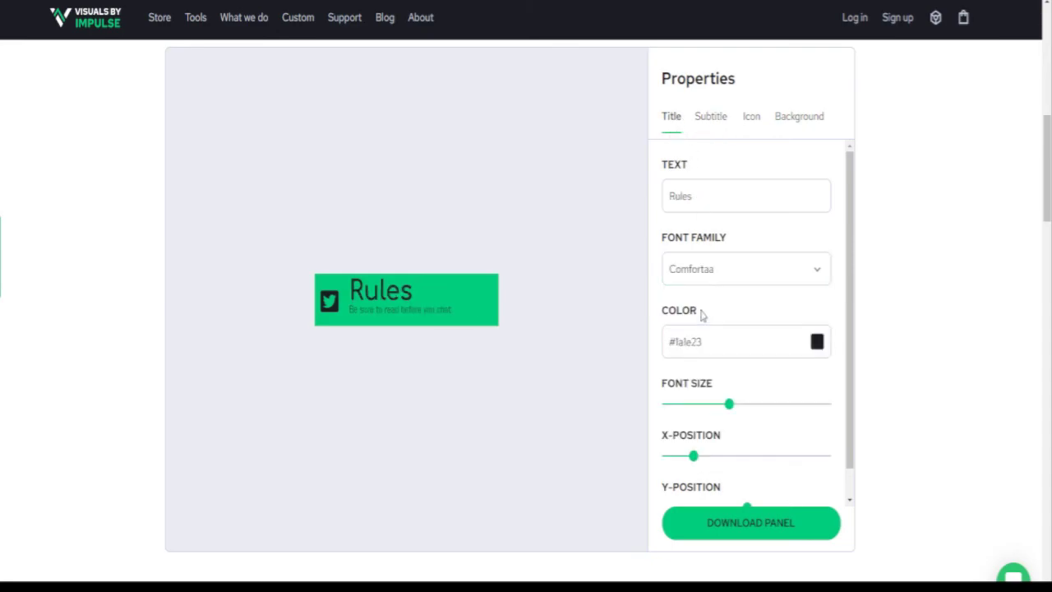
pyautogui.click(751, 263)
pyautogui.click(708, 375)
pyautogui.scroll(-1, 726, 306)
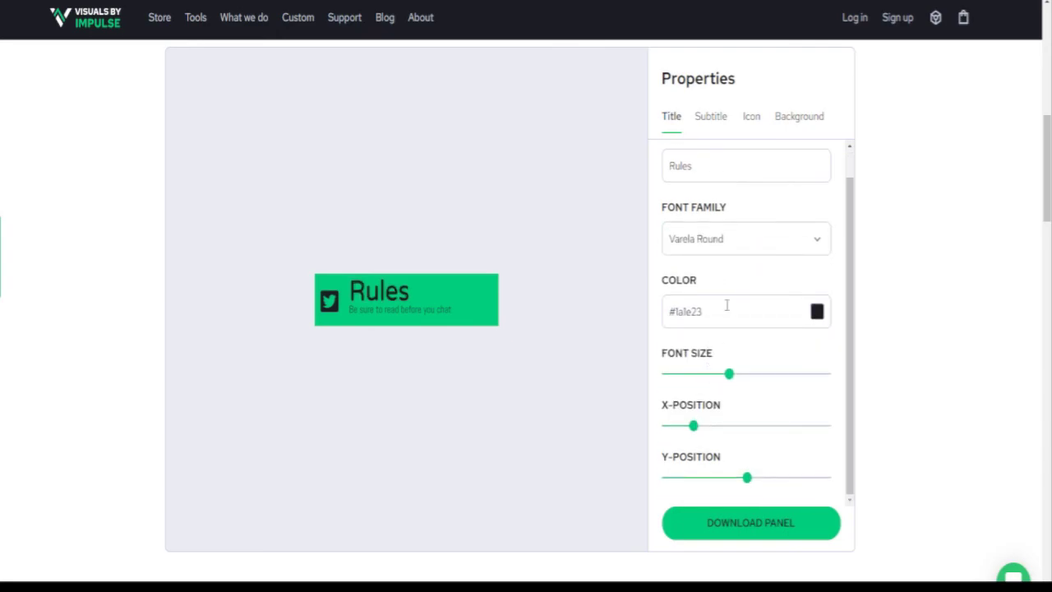
pyautogui.click(723, 236)
pyautogui.scroll(-2, 723, 336)
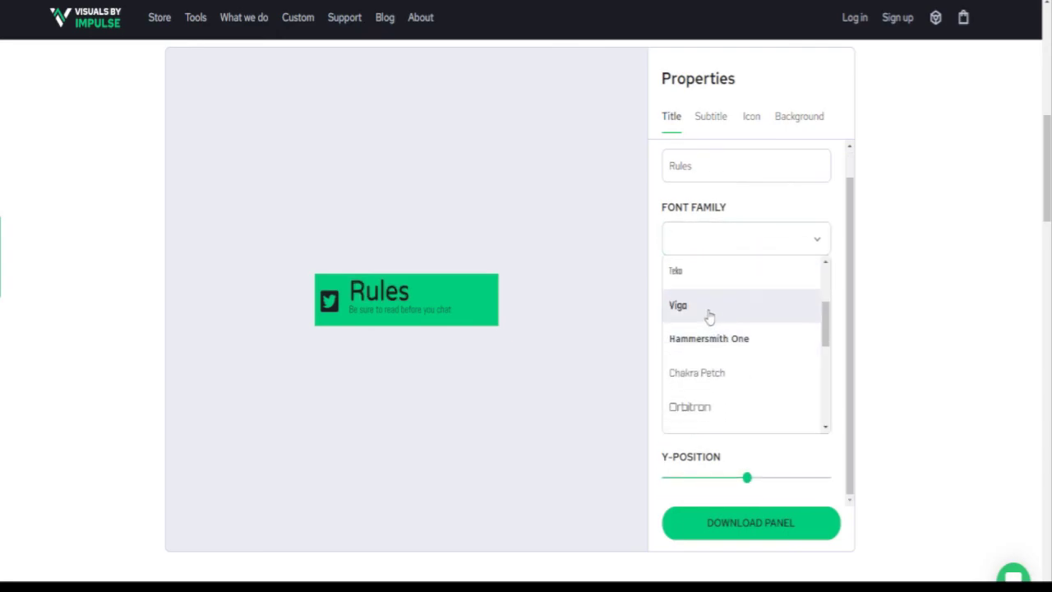
pyautogui.click(708, 311)
# Step: Set the title's font family to Bangers
pyautogui.click(724, 242)
pyautogui.scroll(-2, 720, 325)
pyautogui.scroll(-2, 717, 337)
pyautogui.scroll(-3, 717, 336)
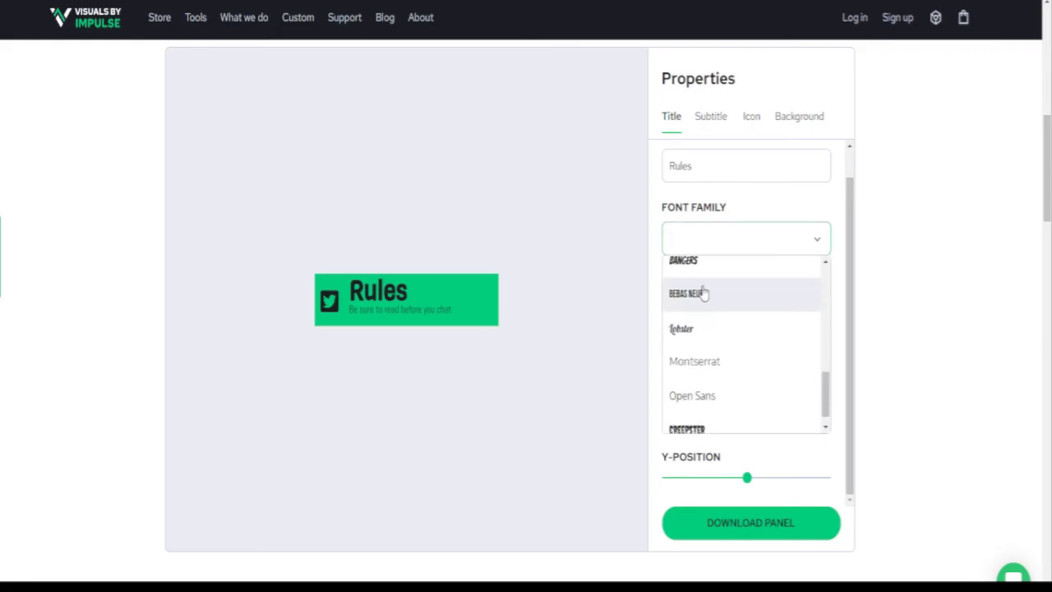
pyautogui.click(690, 263)
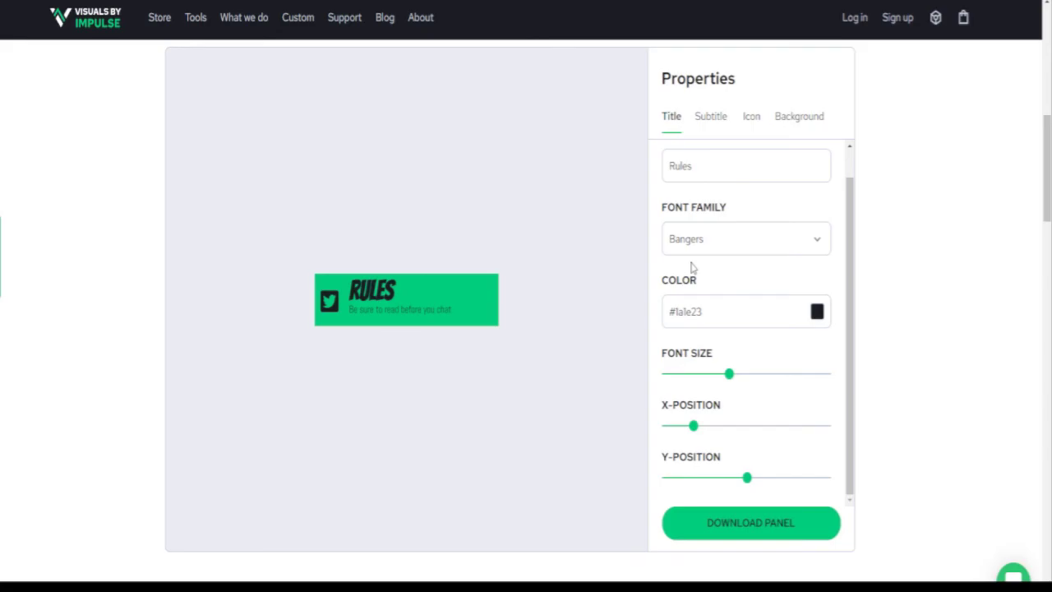
# Step: Enlarge the title text slightly and reposition it farther right on the panel, with a Y-position of 43
pyautogui.moveTo(732, 380)
pyautogui.moveTo(731, 380); pyautogui.dragTo(739, 383)
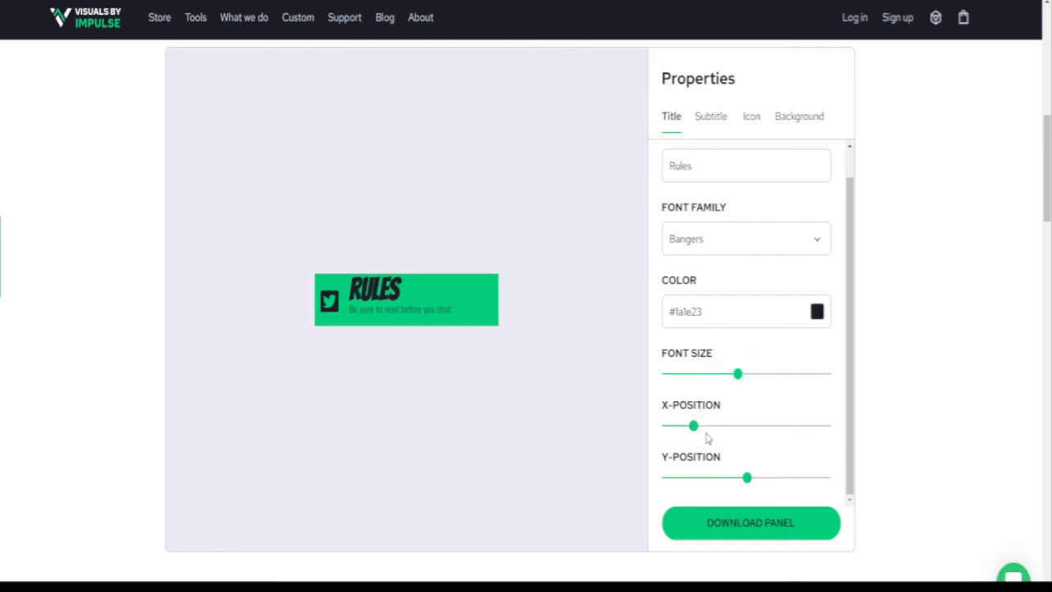
pyautogui.moveTo(693, 434); pyautogui.dragTo(718, 433)
pyautogui.moveTo(748, 487)
pyautogui.mouseDown()
pyautogui.moveTo(712, 480)
pyautogui.moveTo(759, 477)
pyautogui.mouseUp()
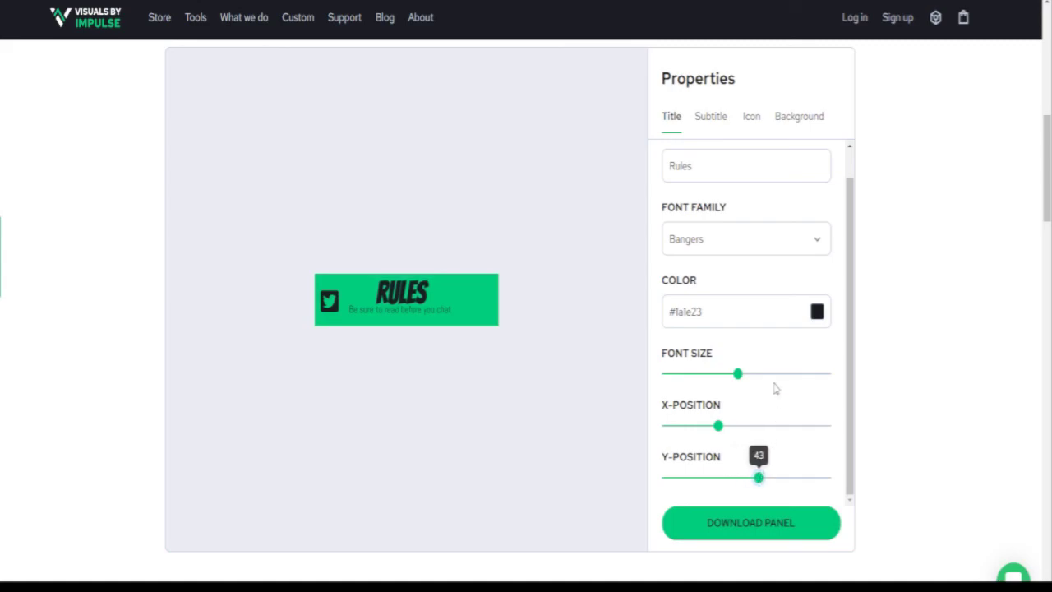
pyautogui.scroll(-1, 769, 328)
pyautogui.scroll(1, 741, 242)
pyautogui.scroll(2, 709, 138)
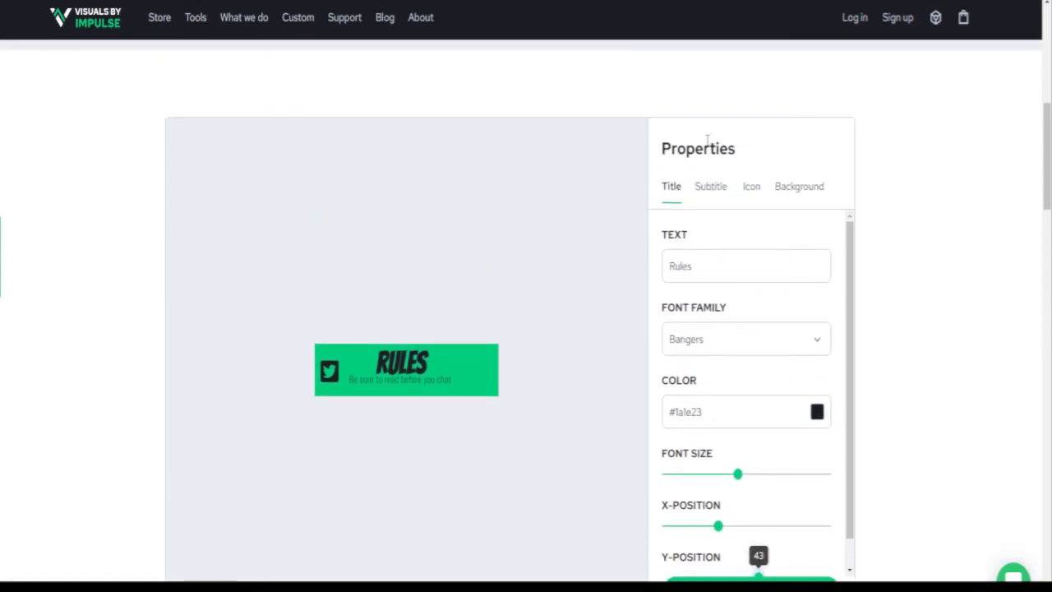
pyautogui.click(711, 184)
pyautogui.scroll(-1, 720, 250)
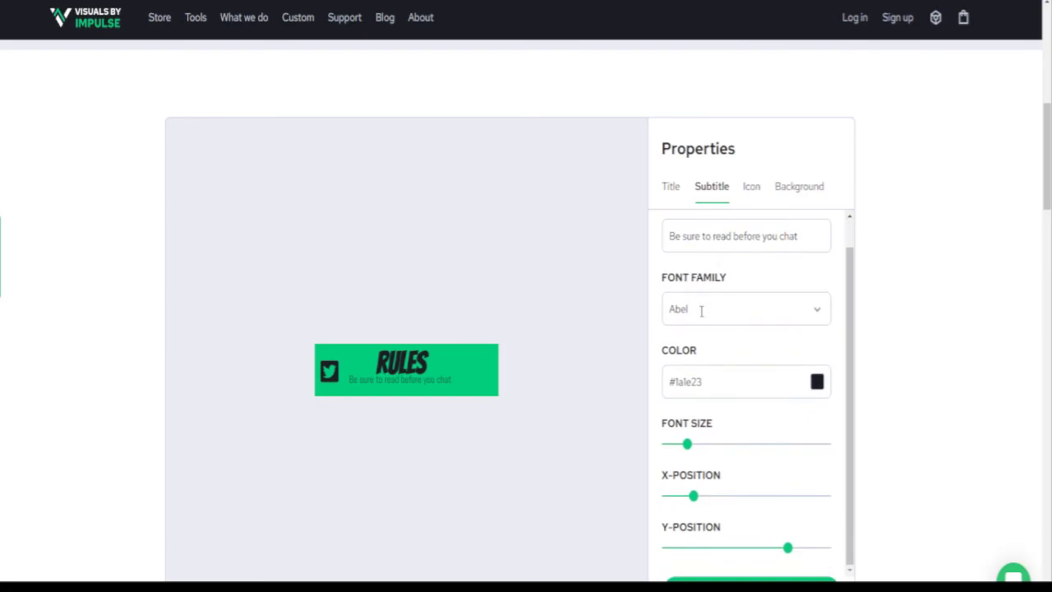
pyautogui.click(698, 310)
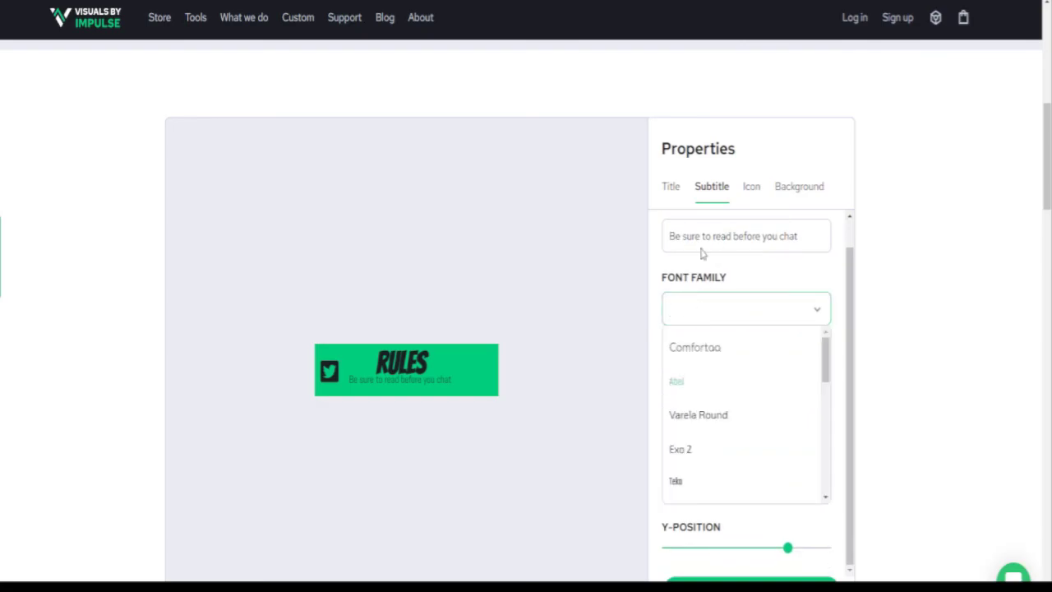
# Step: Move the title back toward the icon by setting its X-position to 69
pyautogui.click(672, 188)
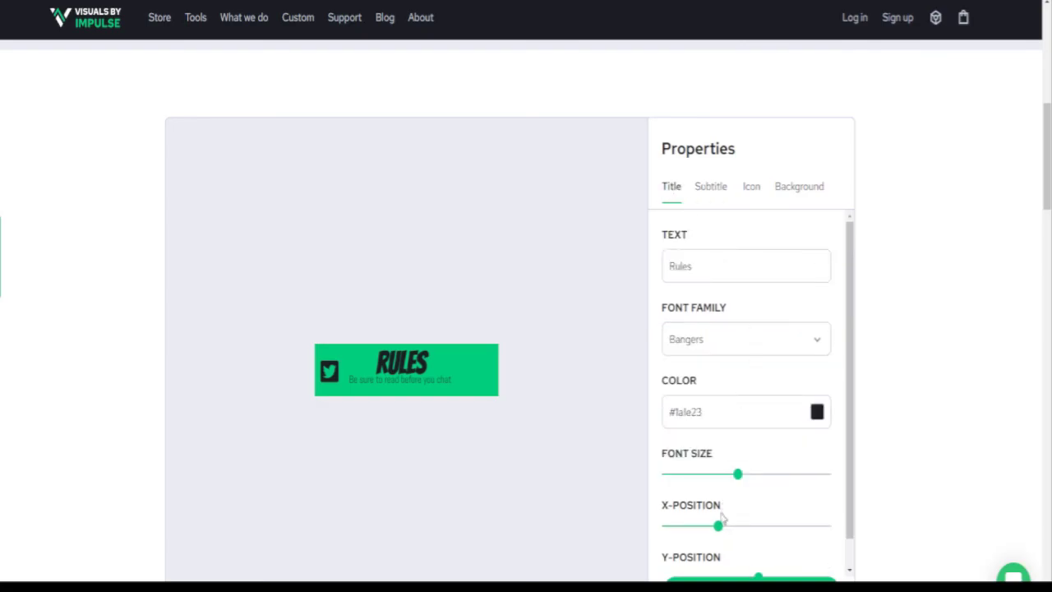
pyautogui.moveTo(717, 528)
pyautogui.moveTo(718, 527); pyautogui.dragTo(699, 527)
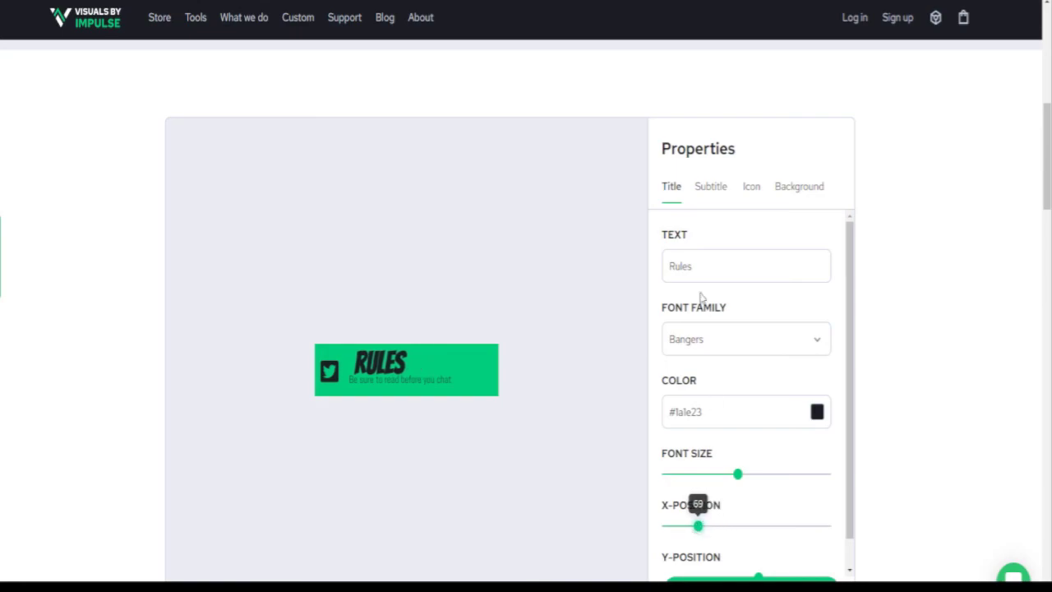
# Step: Browse the icon types available for the panel, from Abacus through the arrow icons
pyautogui.click(752, 190)
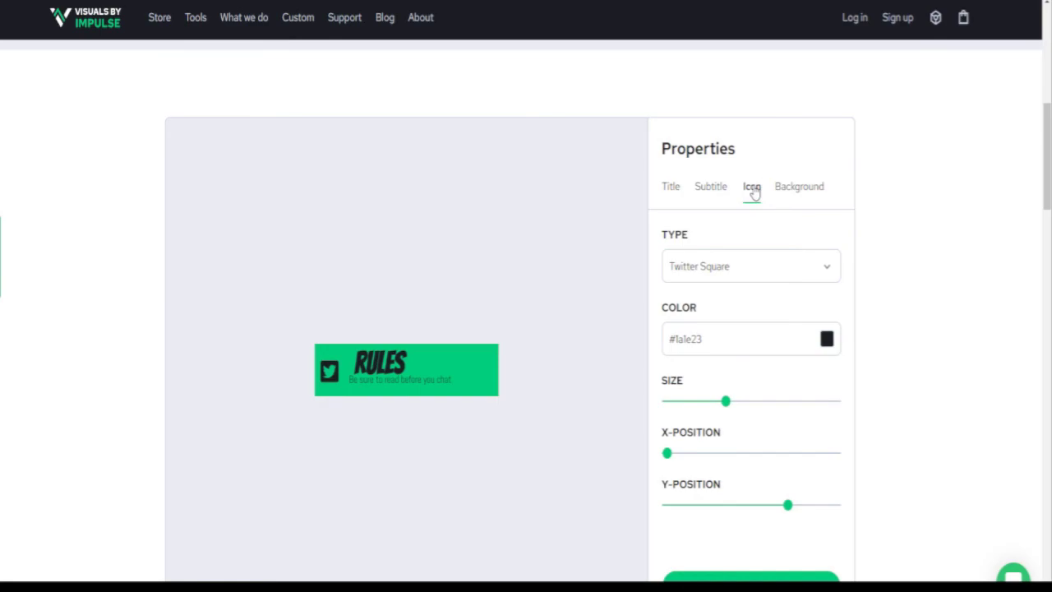
pyautogui.scroll(-1, 715, 238)
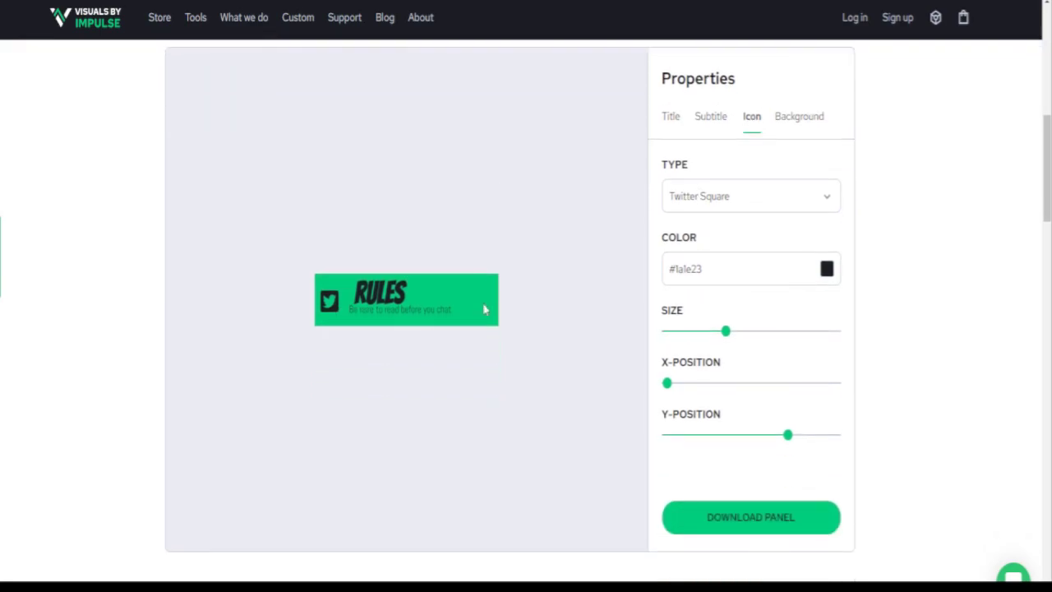
pyautogui.scroll(-1, 737, 152)
pyautogui.click(737, 130)
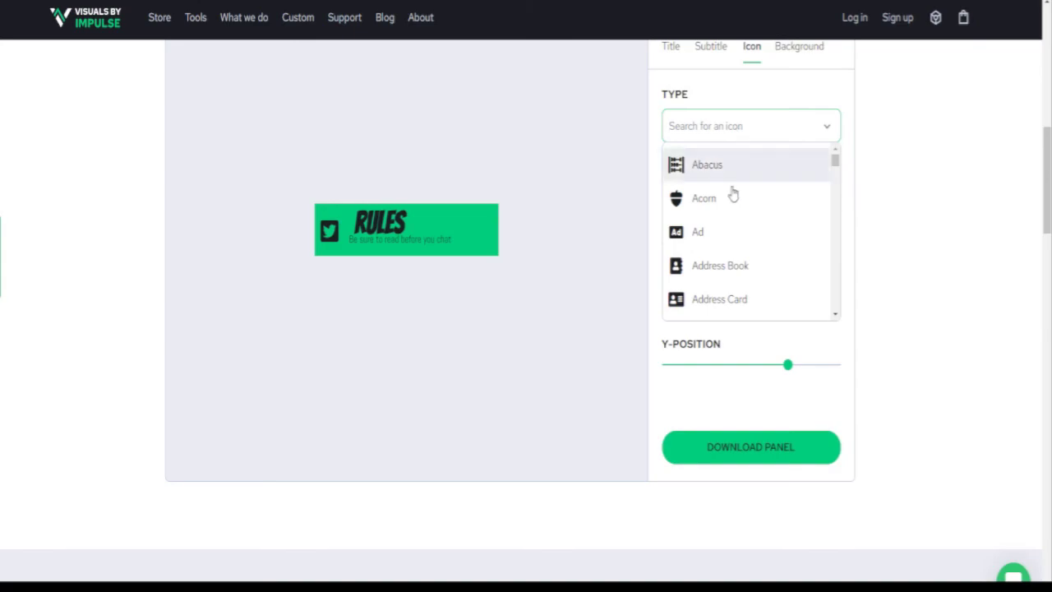
pyautogui.scroll(-2, 721, 185)
pyautogui.scroll(-2, 724, 190)
pyautogui.scroll(-8, 724, 189)
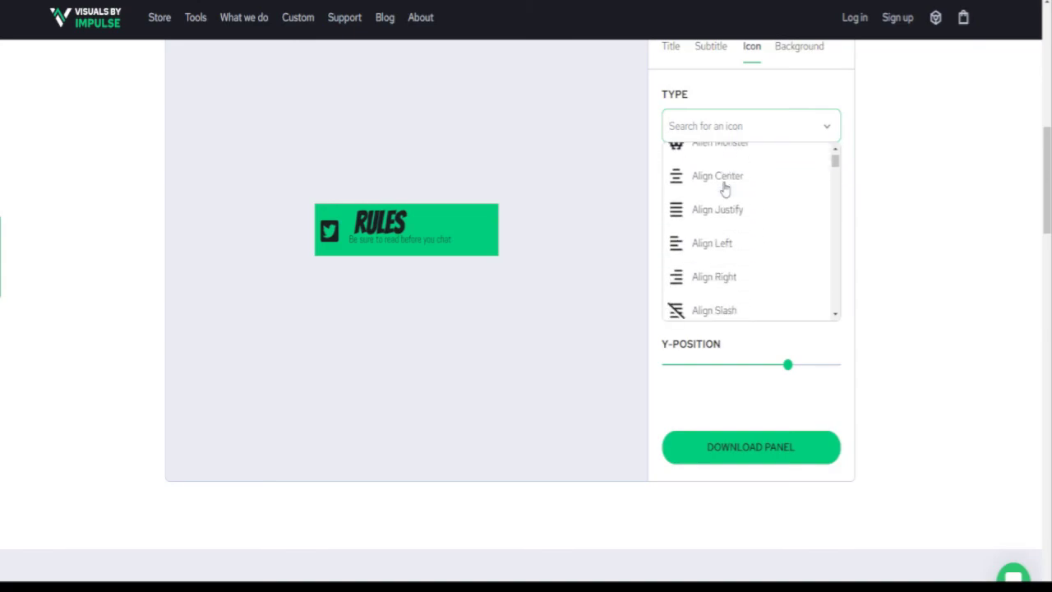
pyautogui.scroll(-5, 725, 189)
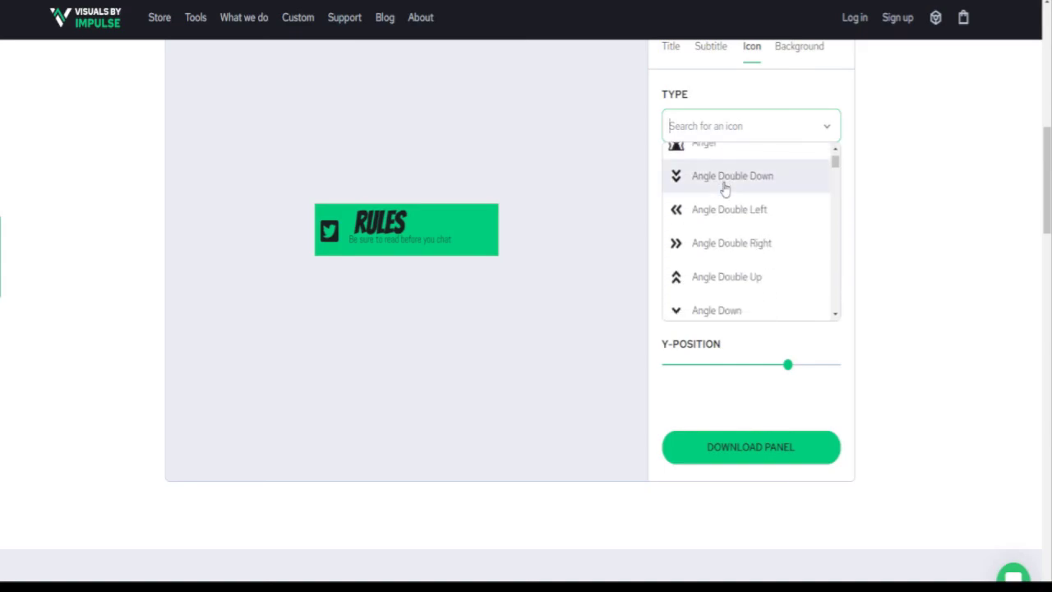
pyautogui.scroll(-5, 725, 189)
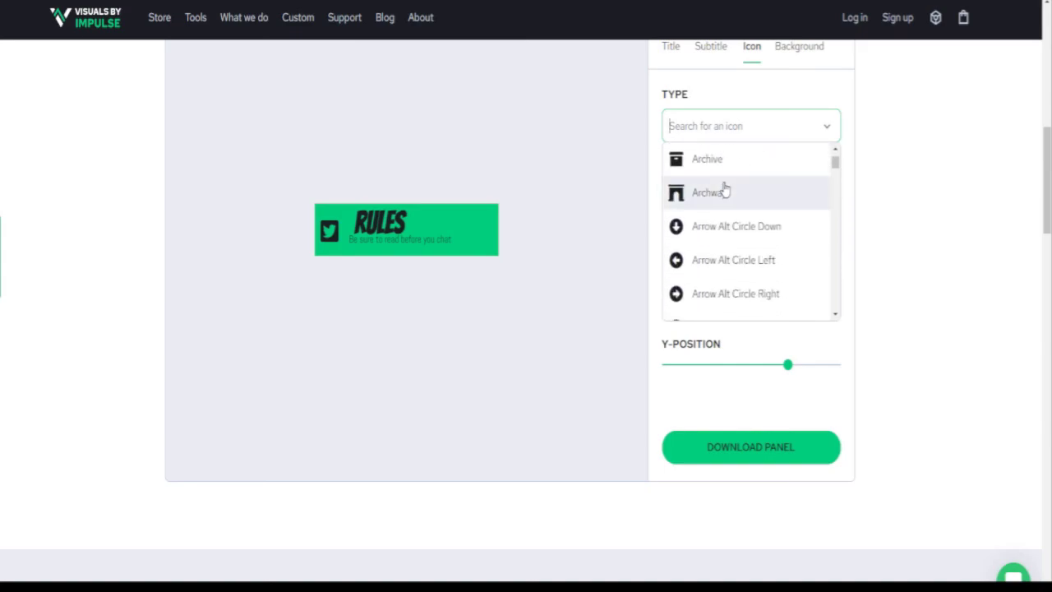
pyautogui.scroll(-5, 725, 189)
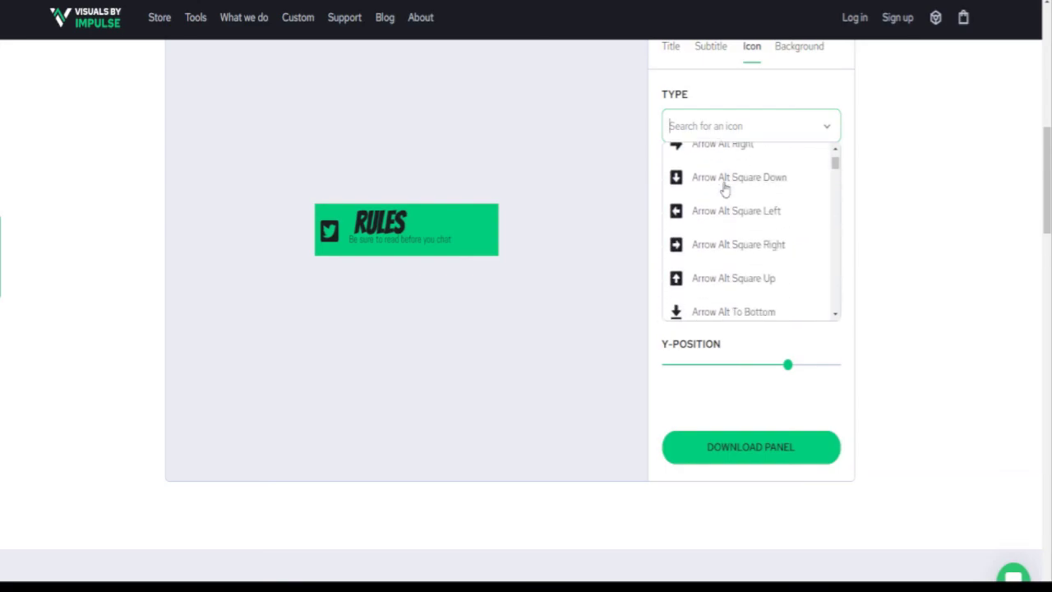
pyautogui.scroll(-2, 724, 189)
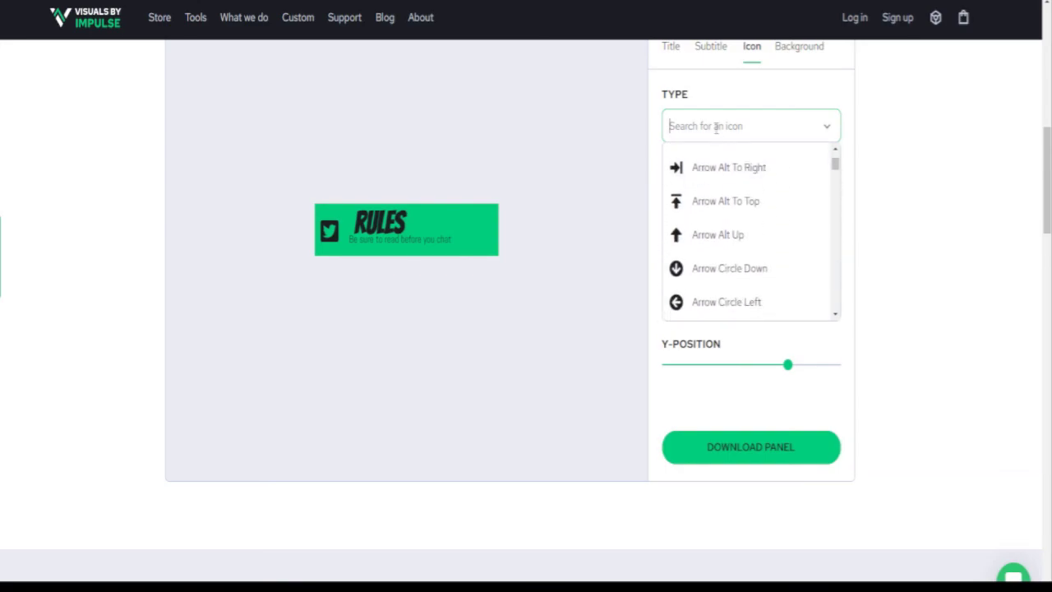
# Step: Search the icon types for "face" and "twitter", clearing each search term
pyautogui.write('face')
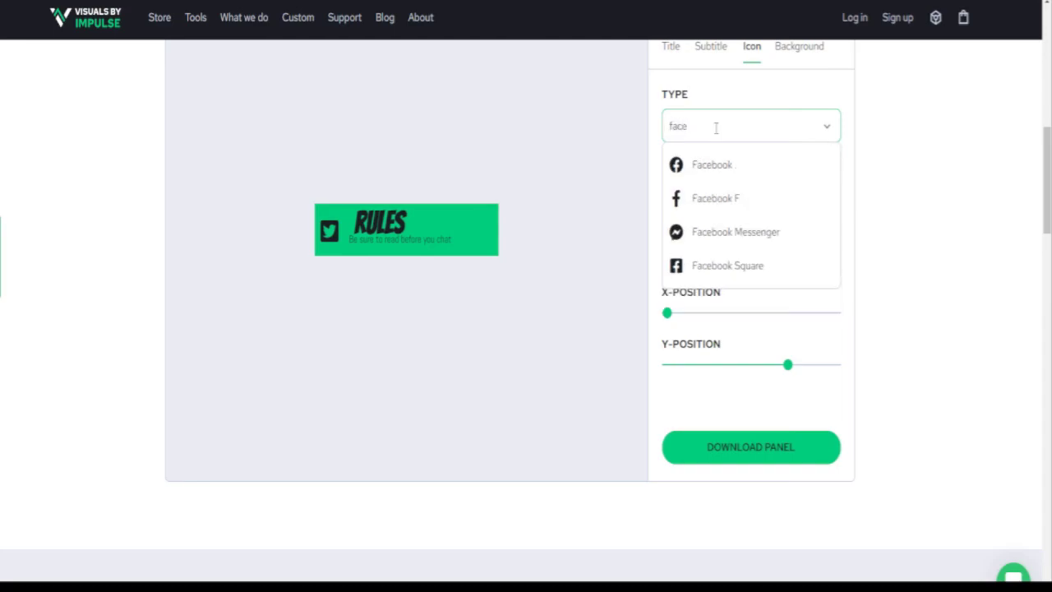
pyautogui.press('BackSpace')
pyautogui.press('BackSpace')
pyautogui.press('BackSpace')
pyautogui.press('BackSpace')
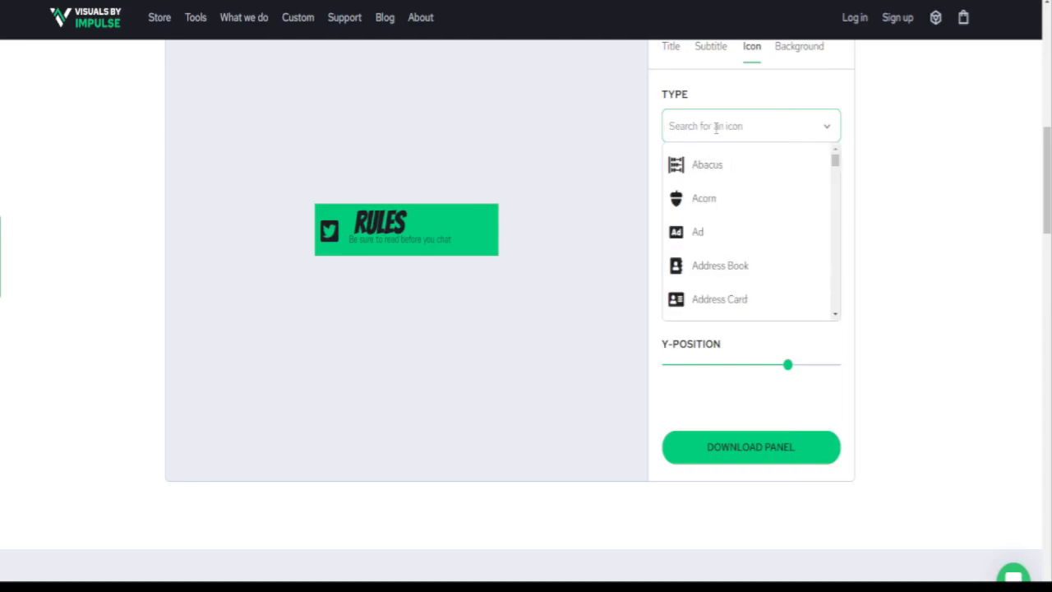
pyautogui.write('twitter')
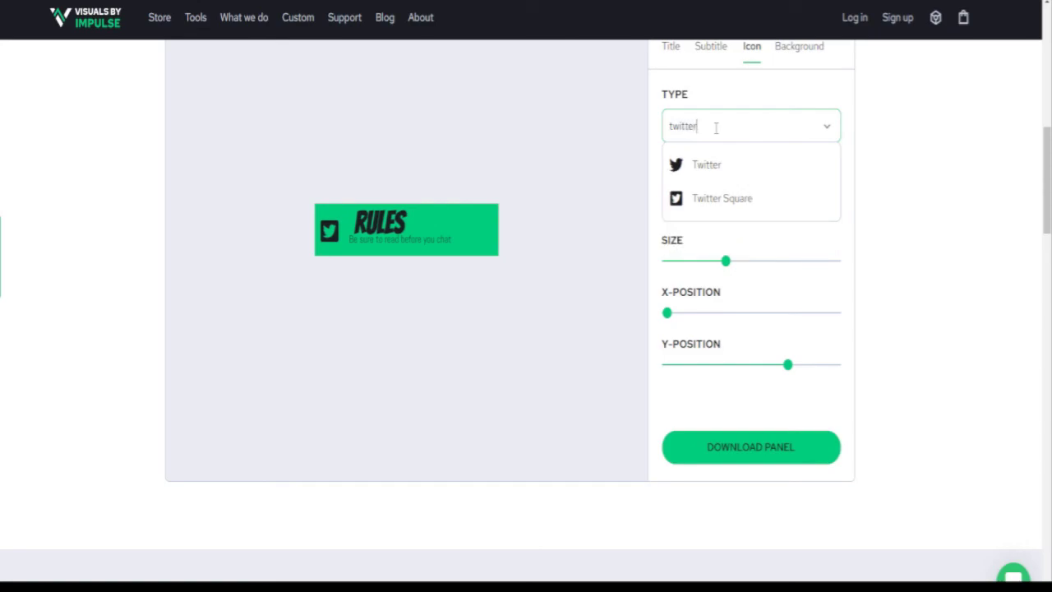
pyautogui.press('BackSpace')
pyautogui.press('BackSpace')
pyautogui.press('BackSpace')
pyautogui.press('BackSpace')
pyautogui.press('BackSpace')
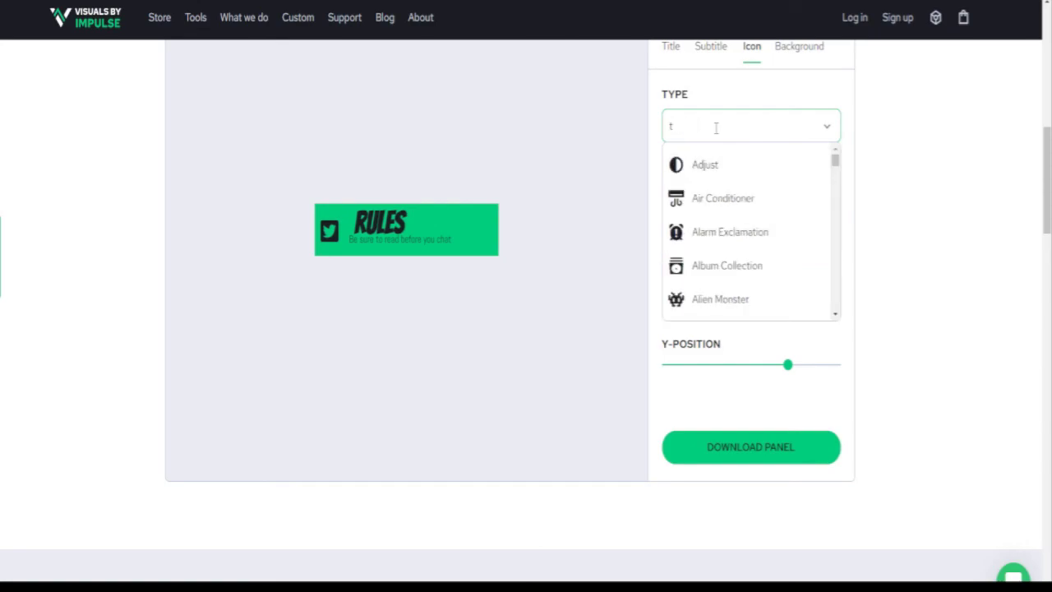
# Step: Search the icon types for "inst" and "patr", clearing each search term
pyautogui.write('inst')
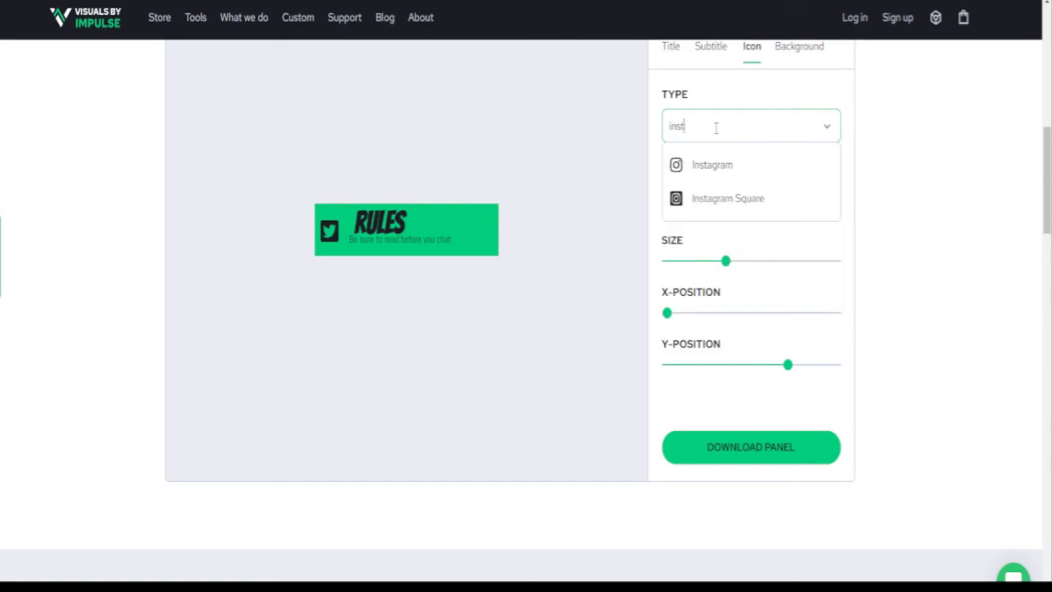
pyautogui.press('BackSpace')
pyautogui.press('BackSpace')
pyautogui.press('BackSpace')
pyautogui.press('BackSpace')
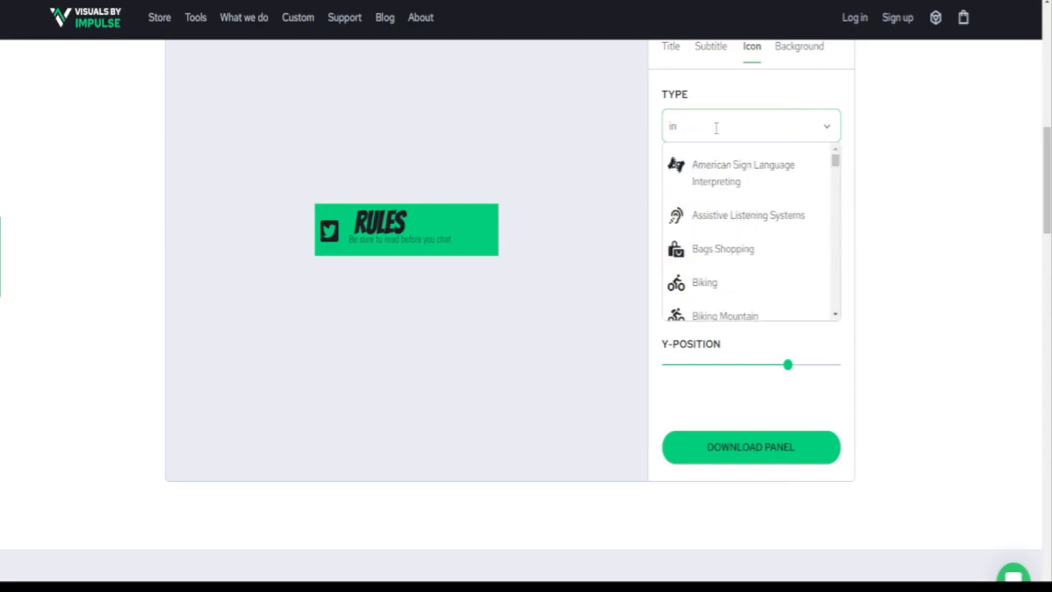
pyautogui.write('patr')
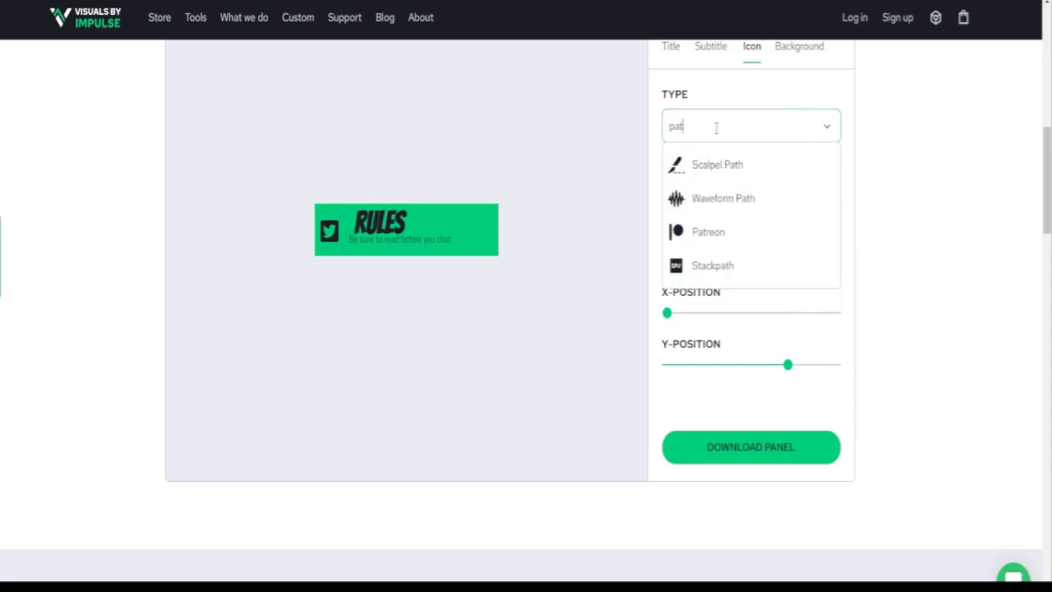
pyautogui.press('BackSpace')
pyautogui.press('BackSpace')
pyautogui.press('BackSpace')
pyautogui.press('BackSpace')
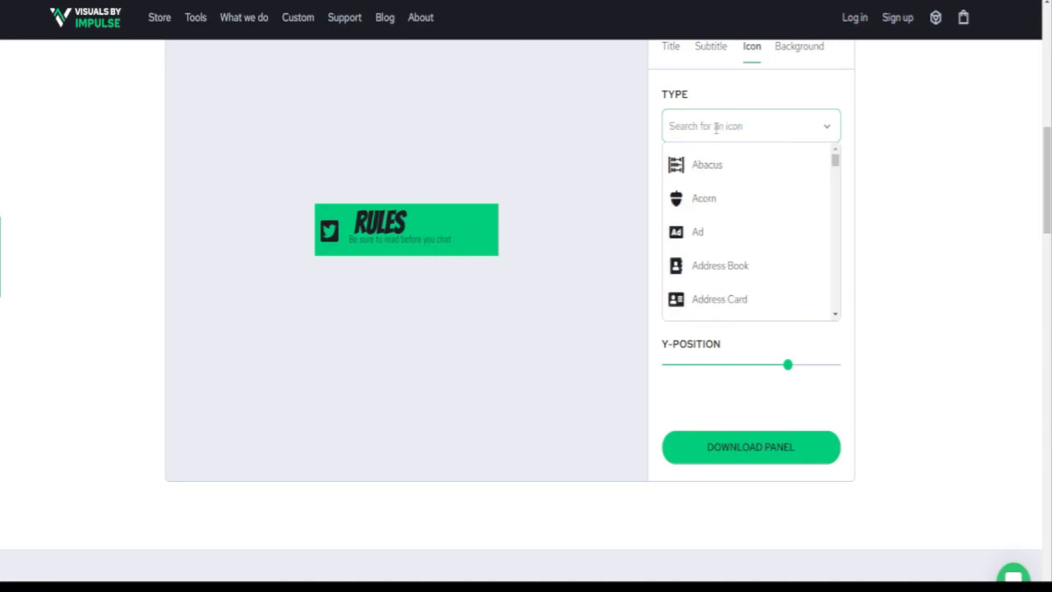
# Step: Search the icon types for "payp" and clear the search term
pyautogui.write('pap')
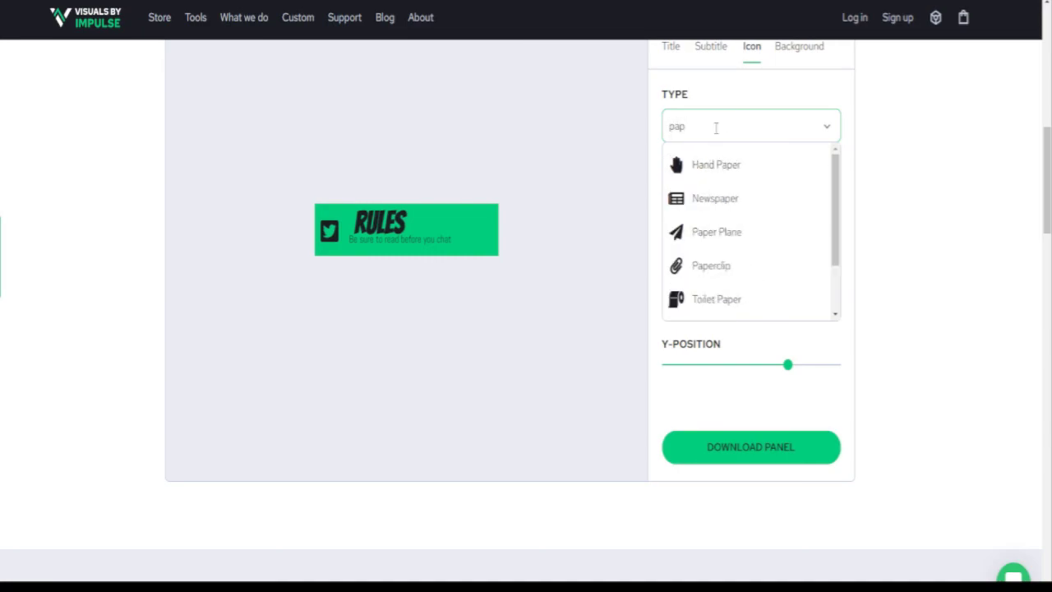
pyautogui.press('BackSpace')
pyautogui.write('yp')
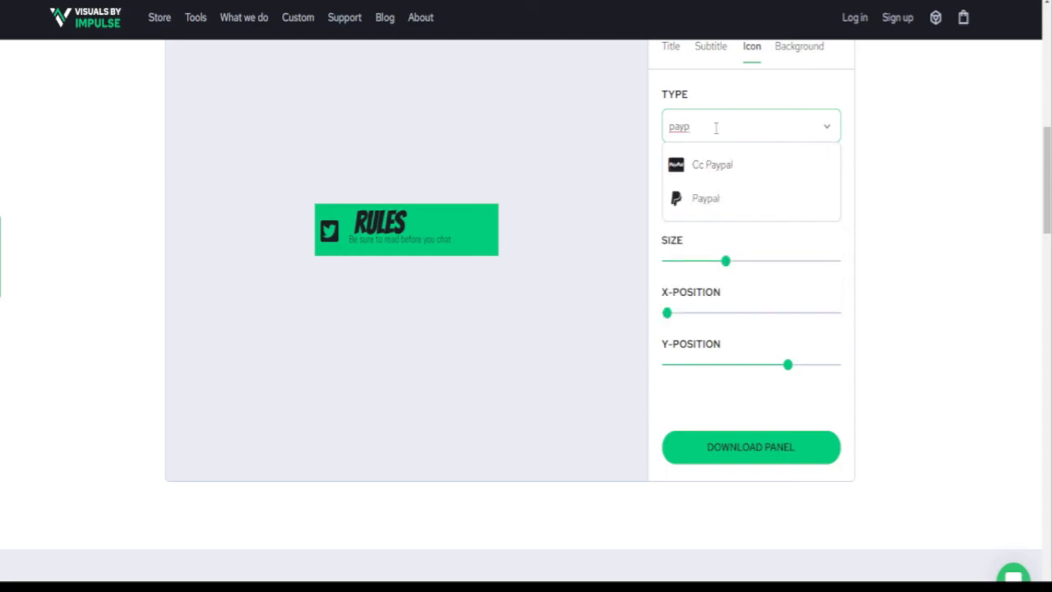
pyautogui.press('BackSpace')
pyautogui.press('BackSpace')
pyautogui.press('BackSpace')
pyautogui.press('BackSpace')
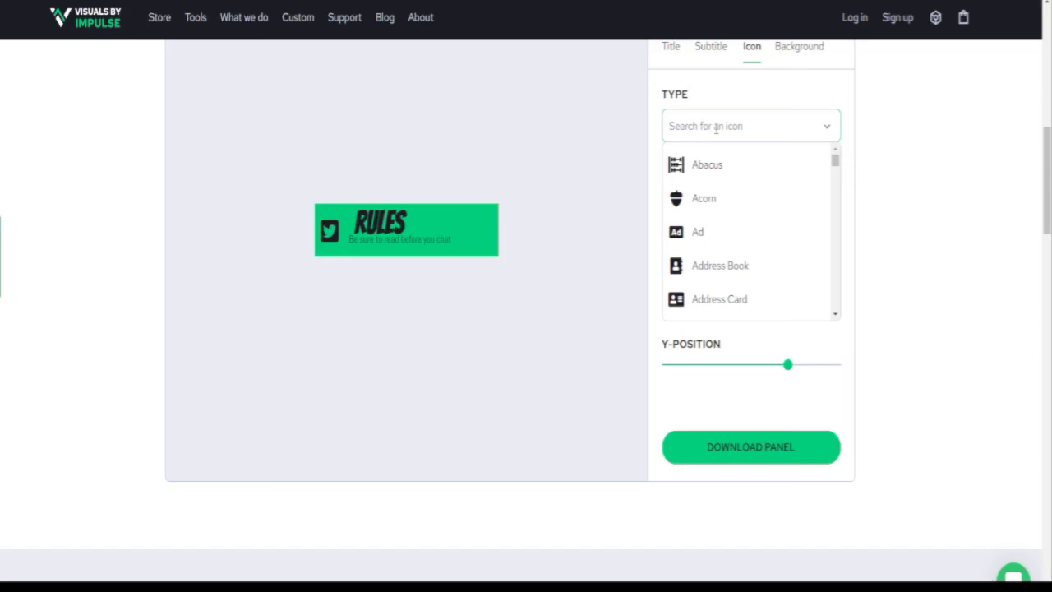
# Step: Search the icon types for "tik" and "snap", clearing each search term
pyautogui.write('tik')
pyautogui.press('BackSpace')
pyautogui.press('BackSpace')
pyautogui.press('BackSpace')
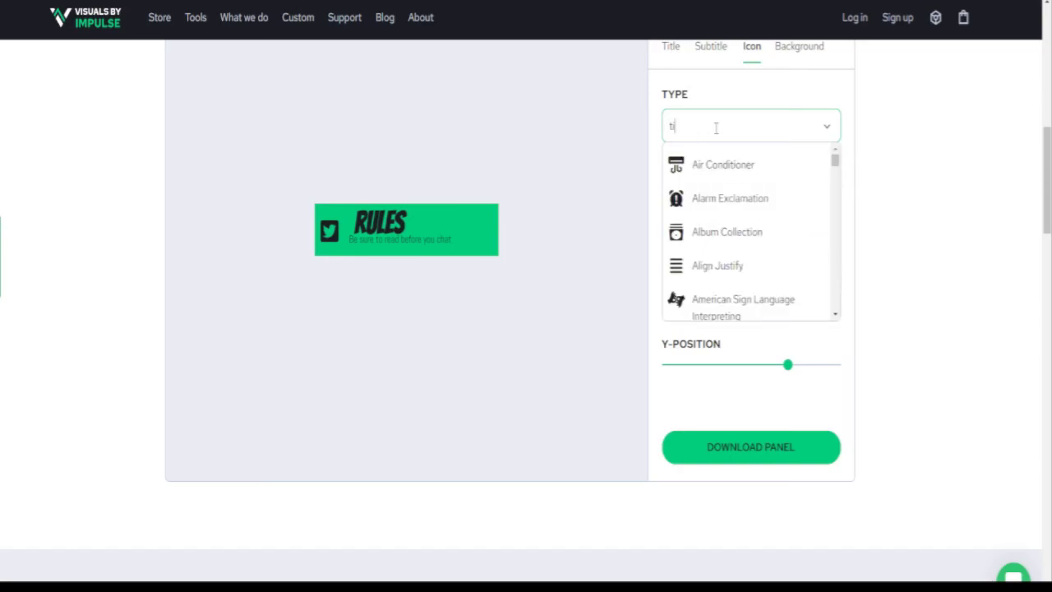
pyautogui.write('snap')
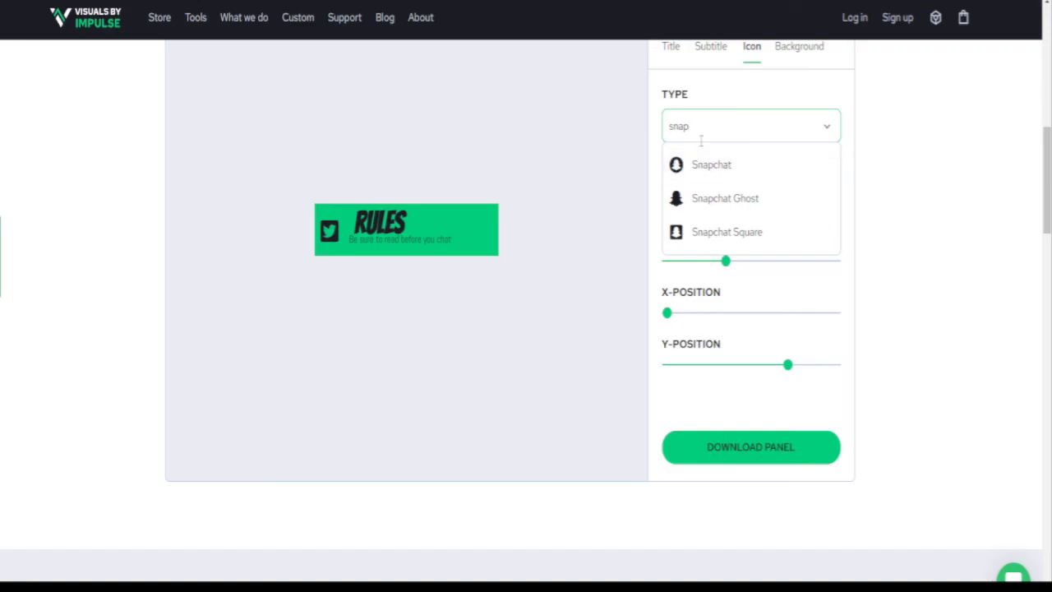
pyautogui.press('BackSpace')
pyautogui.press('BackSpace')
pyautogui.press('BackSpace')
pyautogui.press('BackSpace')
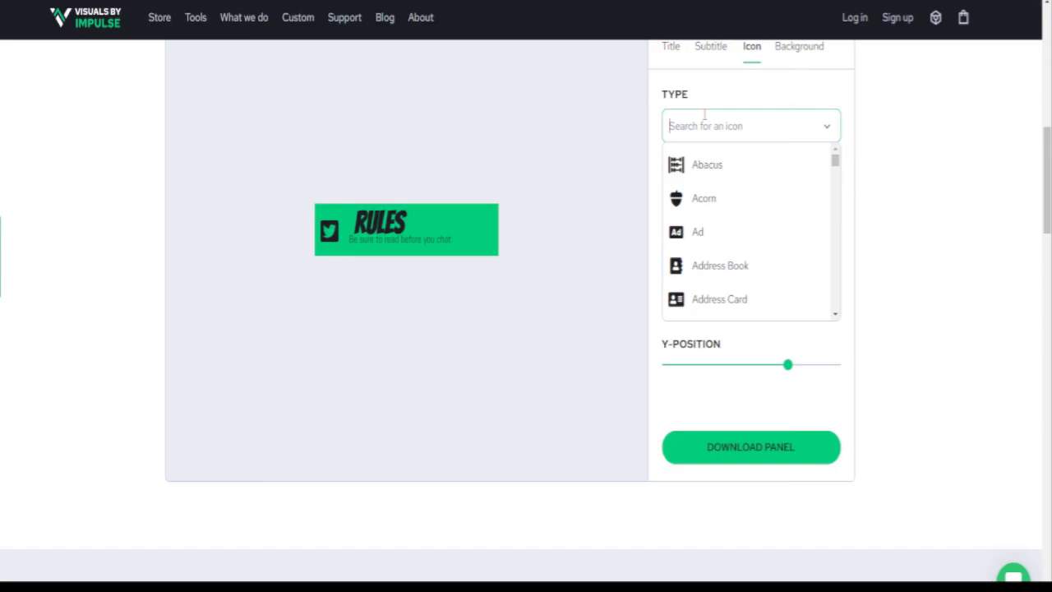
# Step: Find "stop" icons, set the panel's icon to Traffic Light Stop and enlarge it to size 49
pyautogui.write('sto')
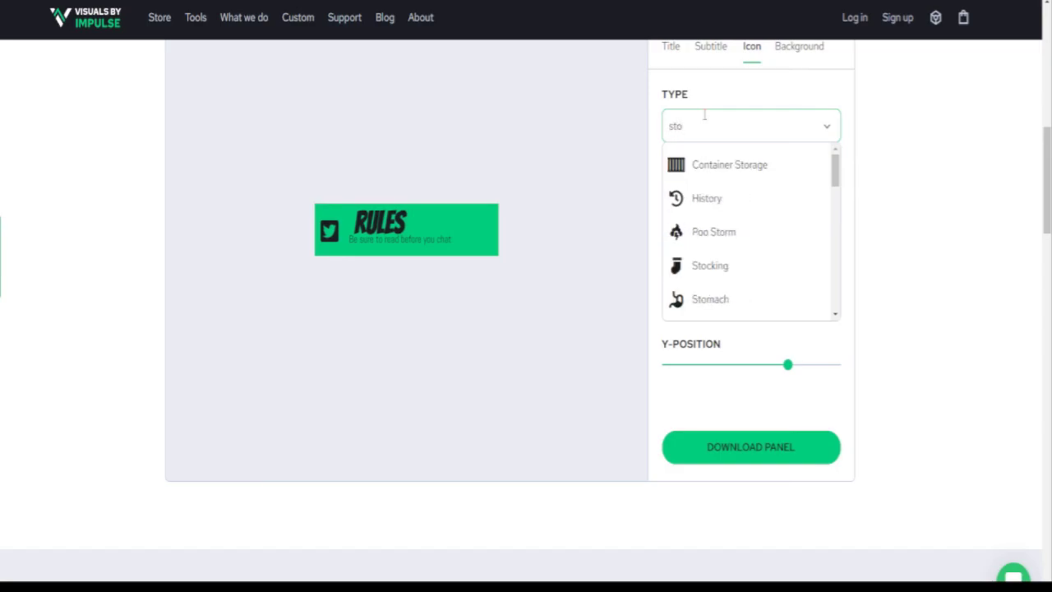
pyautogui.write('p')
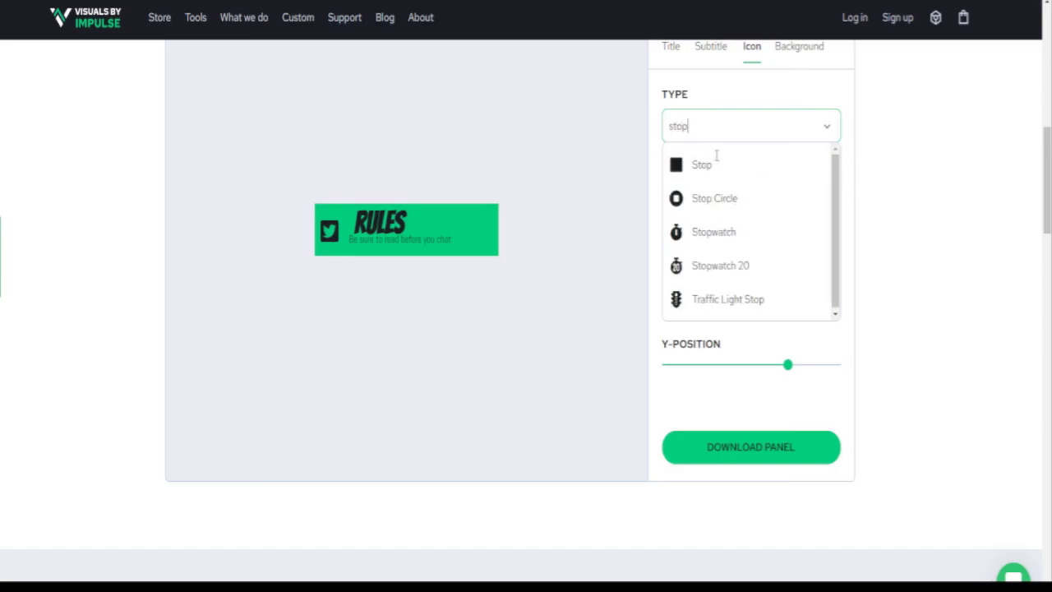
pyautogui.click(727, 299)
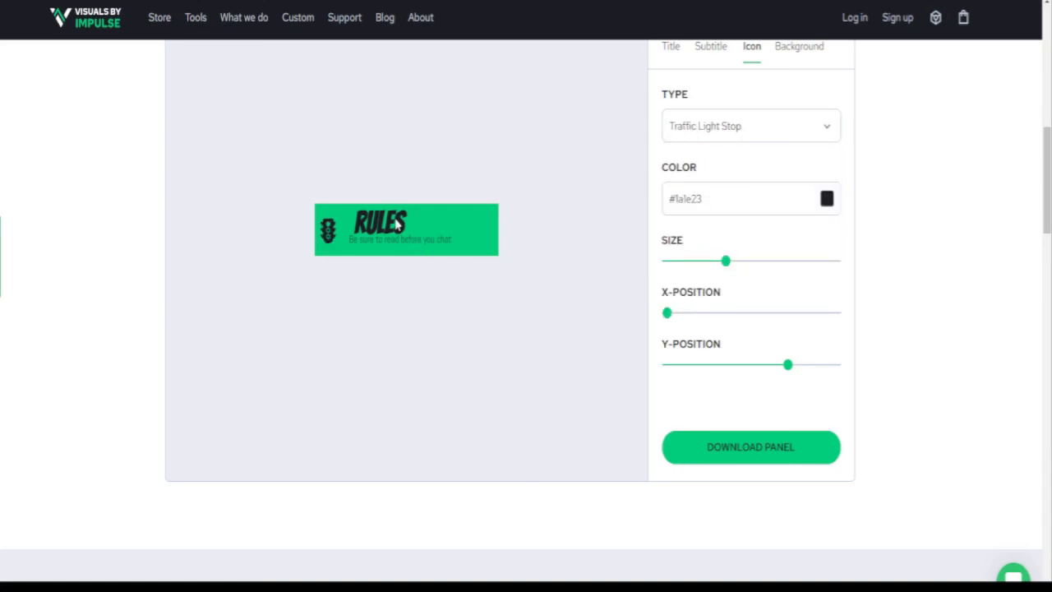
pyautogui.moveTo(726, 262); pyautogui.dragTo(750, 262)
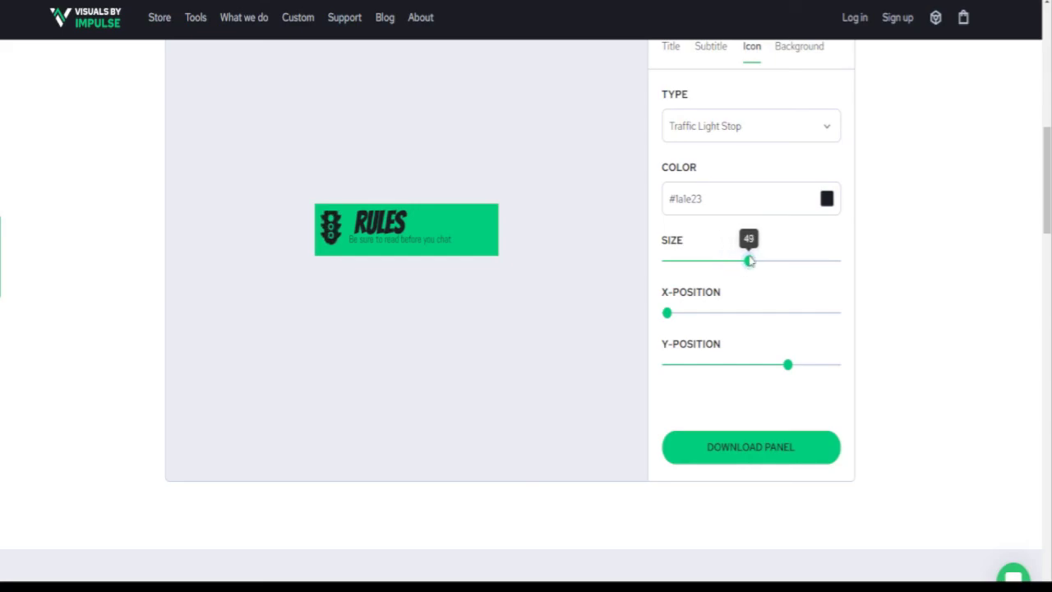
# Step: Recolor the traffic light icon to the bright orange-red #F14C1C
pyautogui.click(827, 201)
pyautogui.click(740, 321)
pyautogui.click(830, 235)
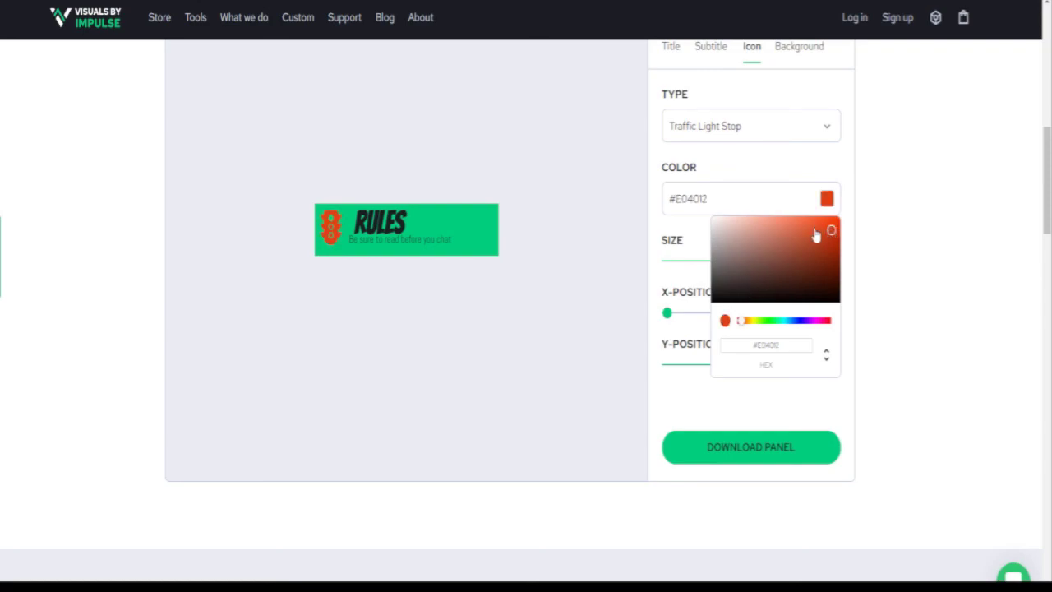
pyautogui.click(816, 237)
pyautogui.click(829, 246)
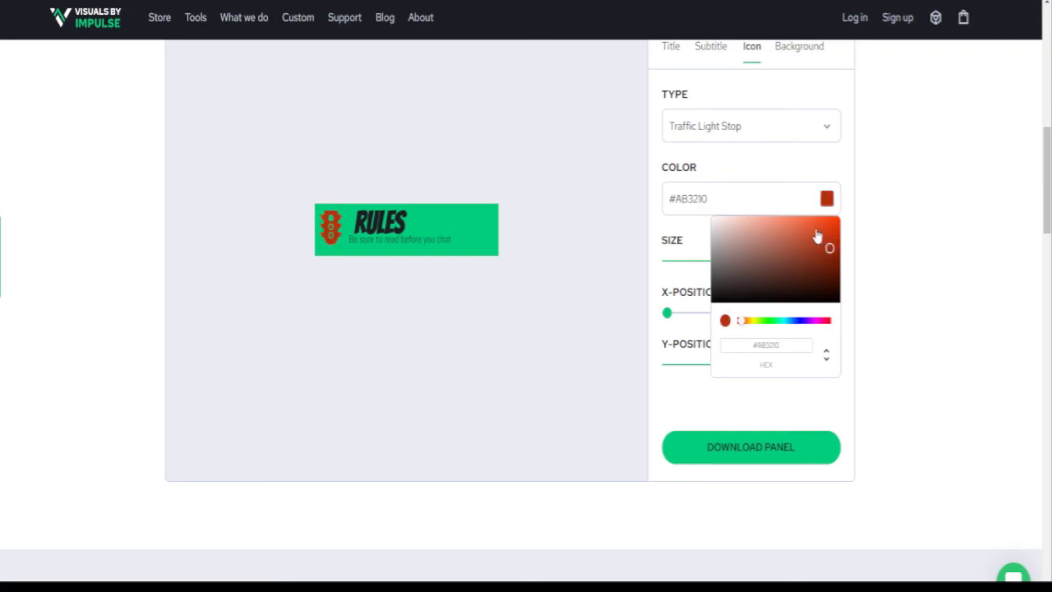
pyautogui.click(815, 239)
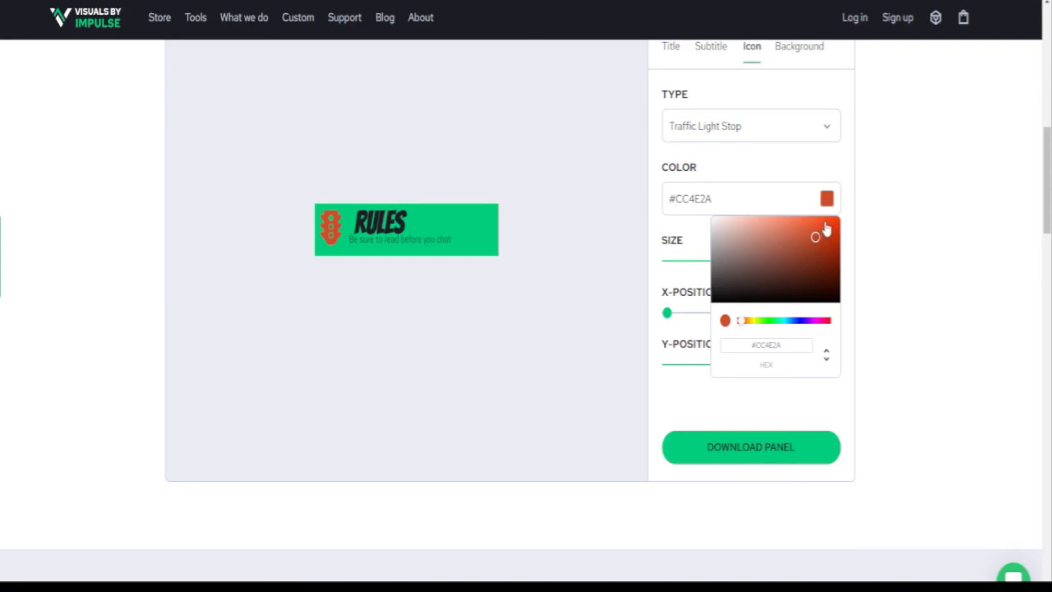
pyautogui.click(826, 225)
pyautogui.click(727, 170)
# Step: Set the Rules panel's background texture to Camouflage
pyautogui.scroll(-2, 746, 234)
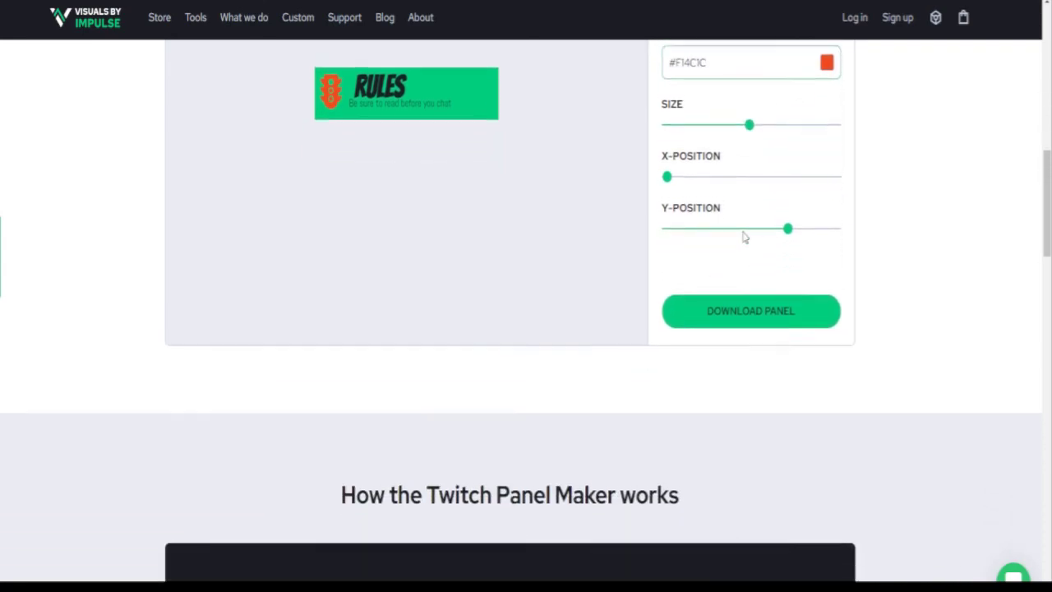
pyautogui.scroll(4, 746, 236)
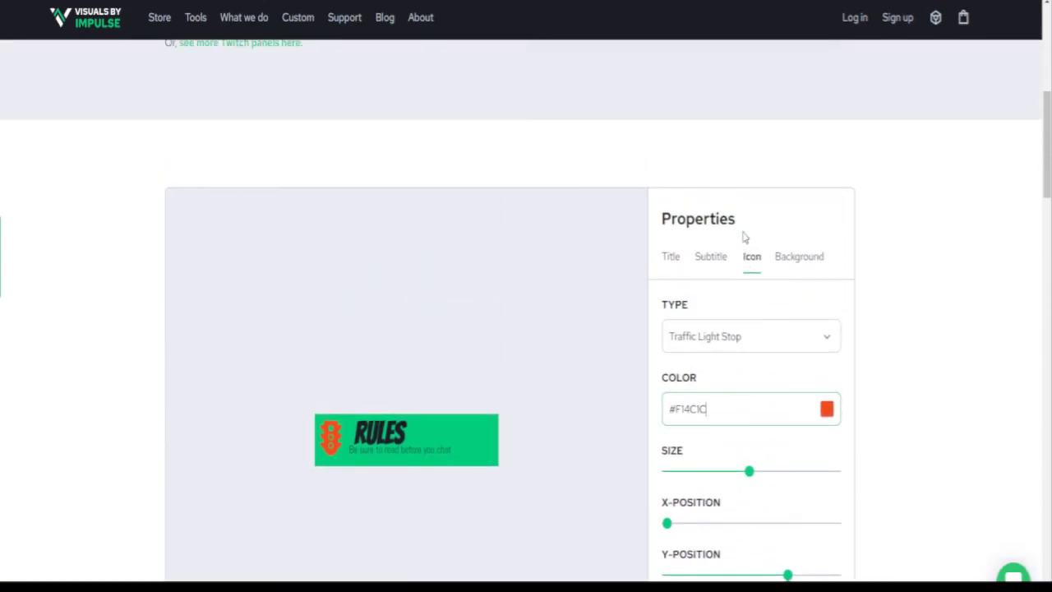
pyautogui.click(790, 261)
pyautogui.scroll(-1, 777, 284)
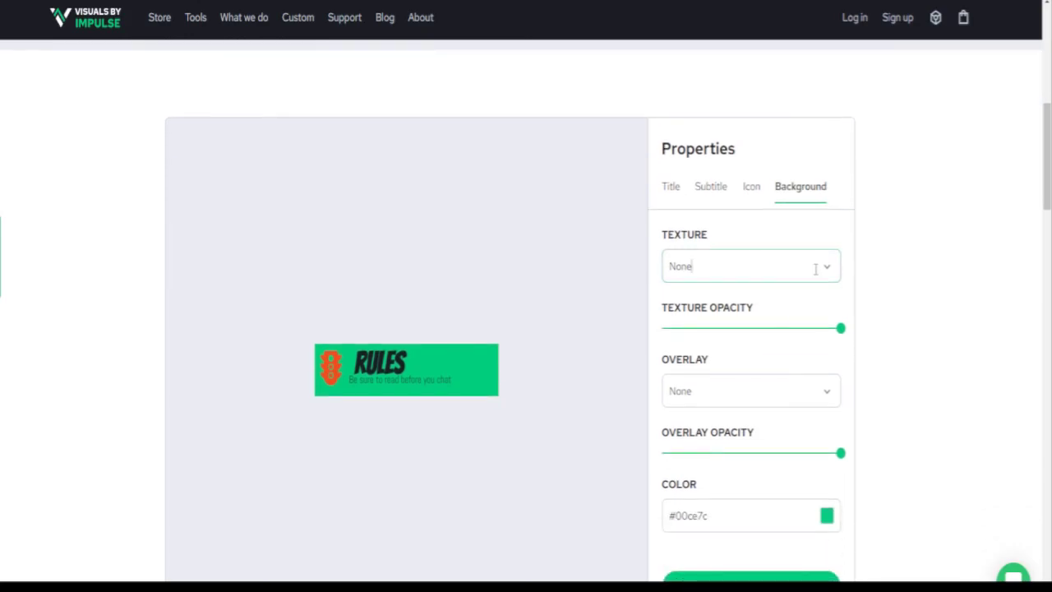
pyautogui.click(814, 266)
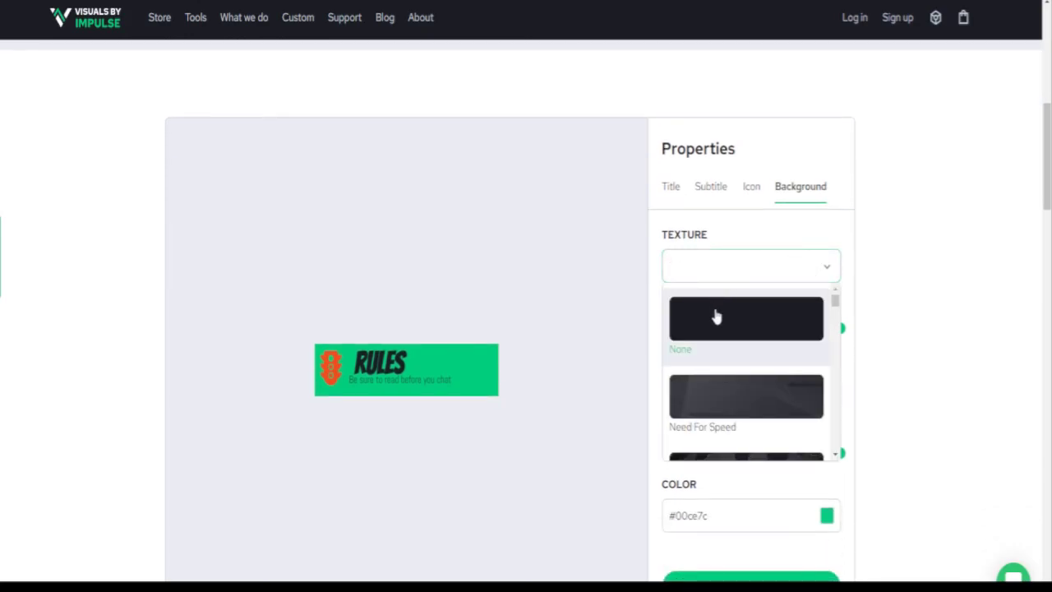
pyautogui.click(829, 228)
pyautogui.scroll(-1, 830, 227)
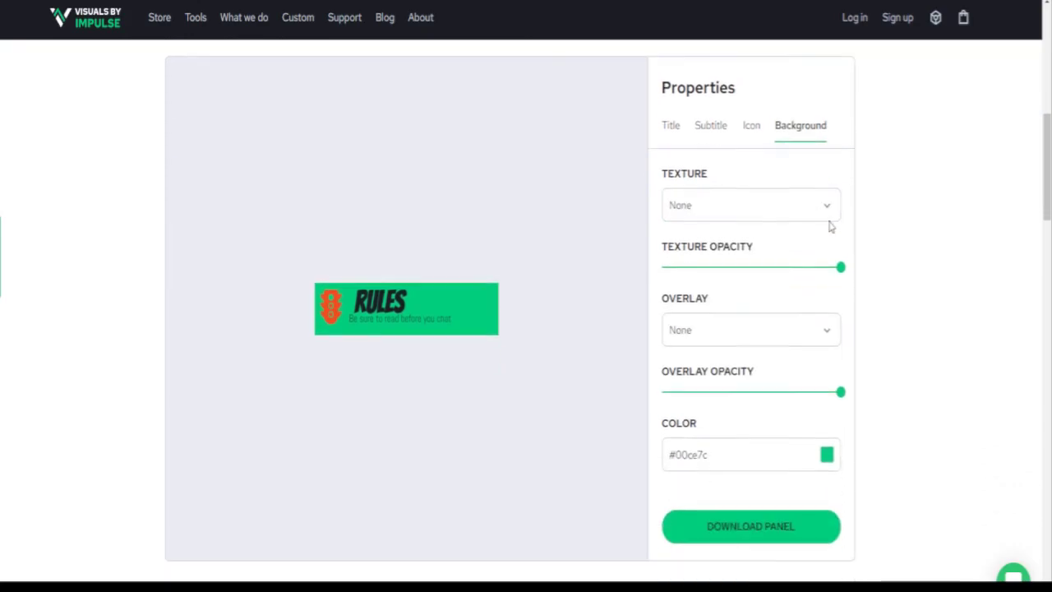
pyautogui.click(828, 202)
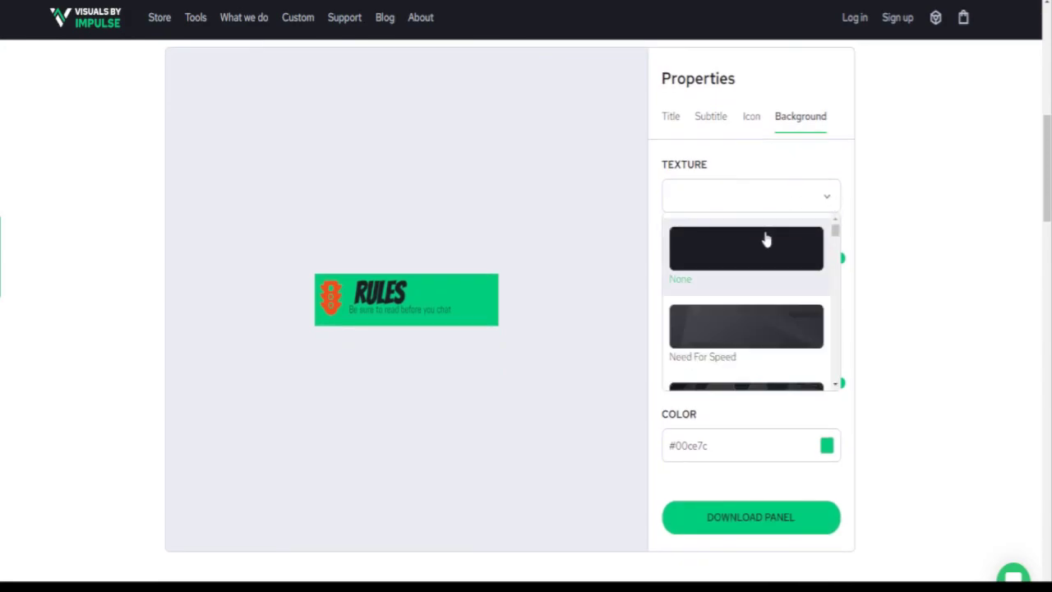
pyautogui.scroll(-2, 756, 247)
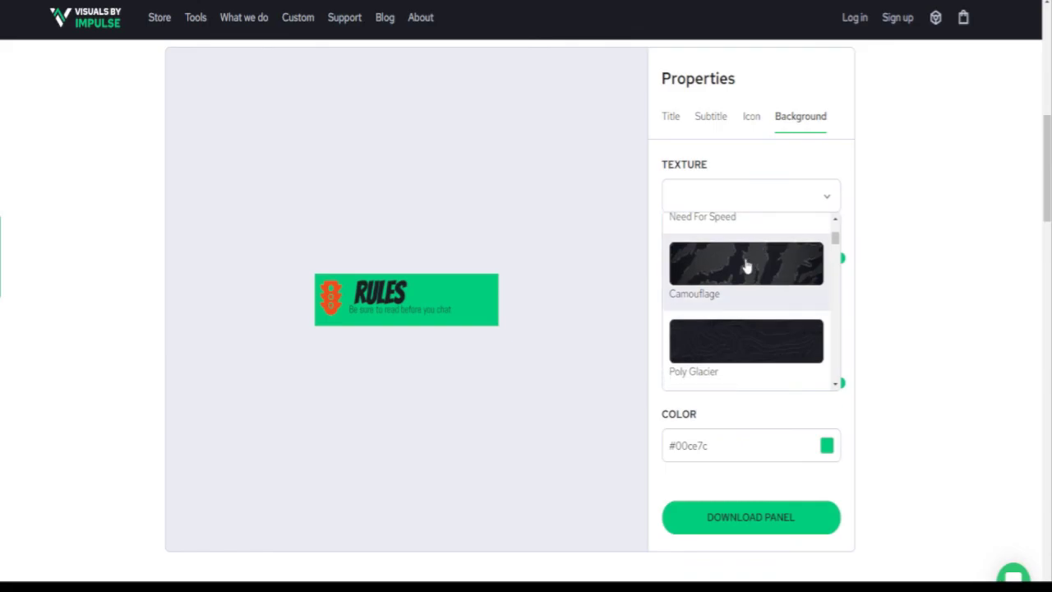
pyautogui.click(746, 266)
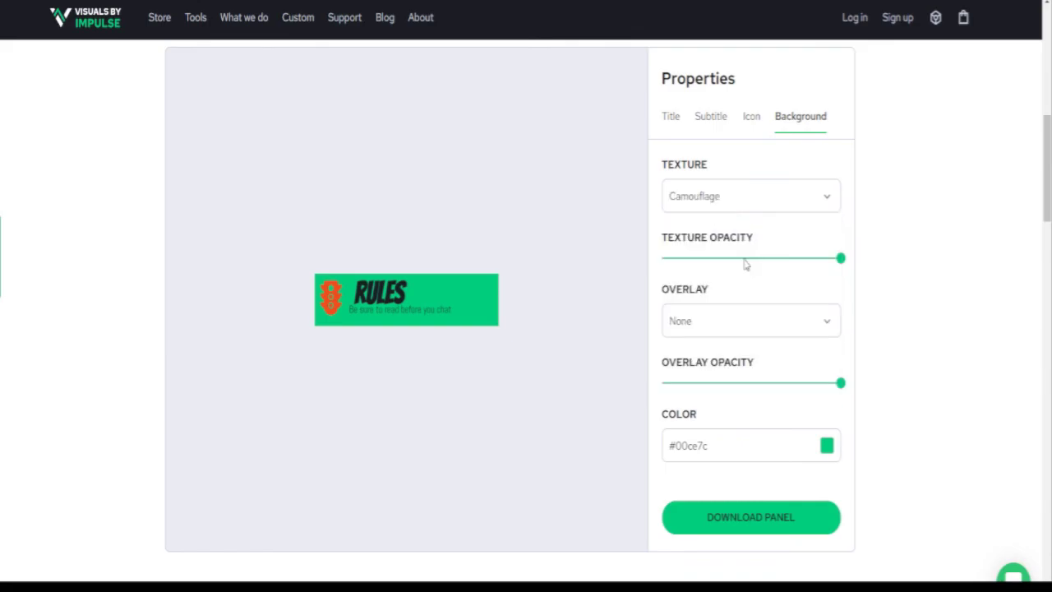
# Step: Try the Pastel and Aromantic textures on the panel background
pyautogui.click(831, 202)
pyautogui.scroll(-2, 774, 277)
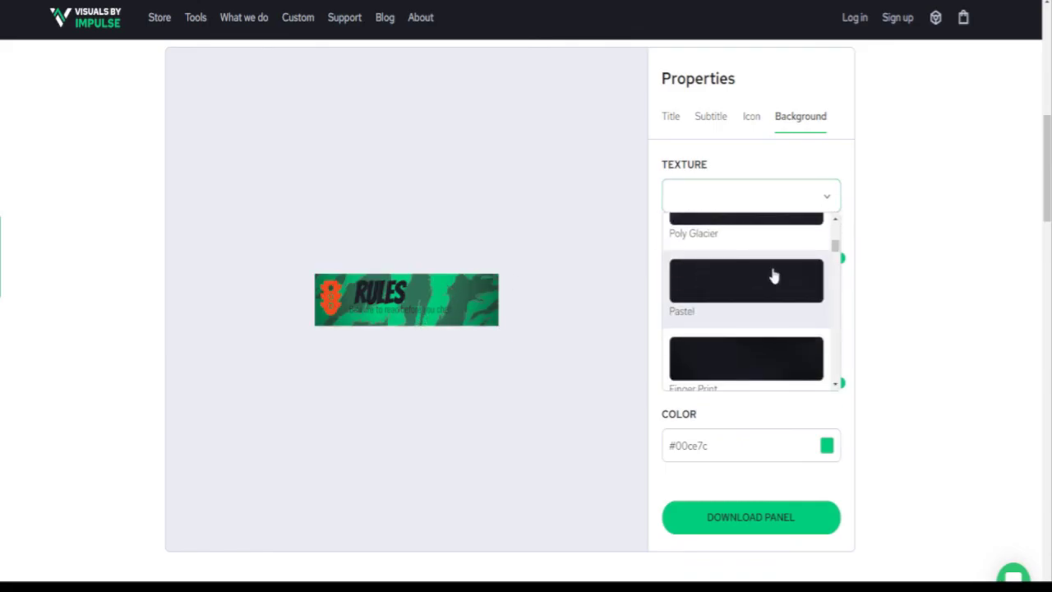
pyautogui.click(773, 277)
pyautogui.click(812, 194)
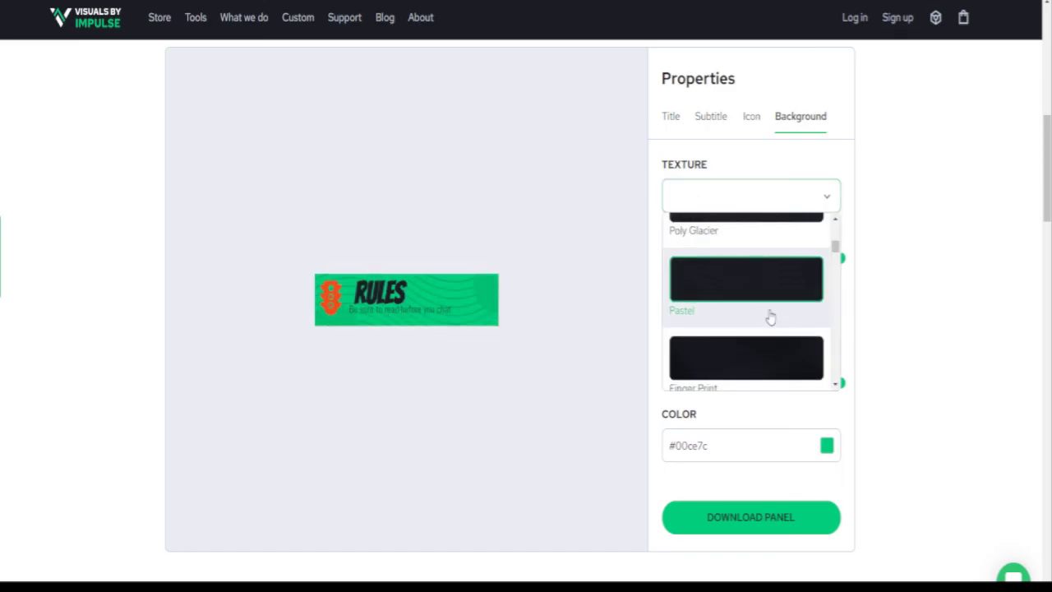
pyautogui.scroll(-3, 767, 312)
pyautogui.scroll(-1, 769, 317)
pyautogui.click(764, 307)
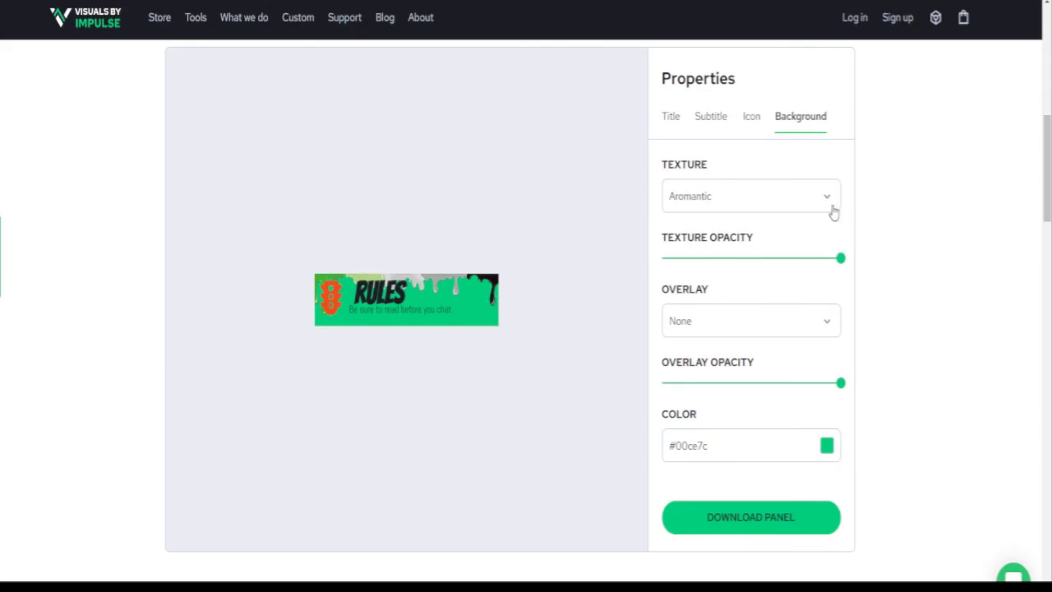
# Step: Try the Bi and Gay dripping-paint textures on the panel background
pyautogui.click(830, 206)
pyautogui.scroll(-1, 763, 321)
pyautogui.click(763, 326)
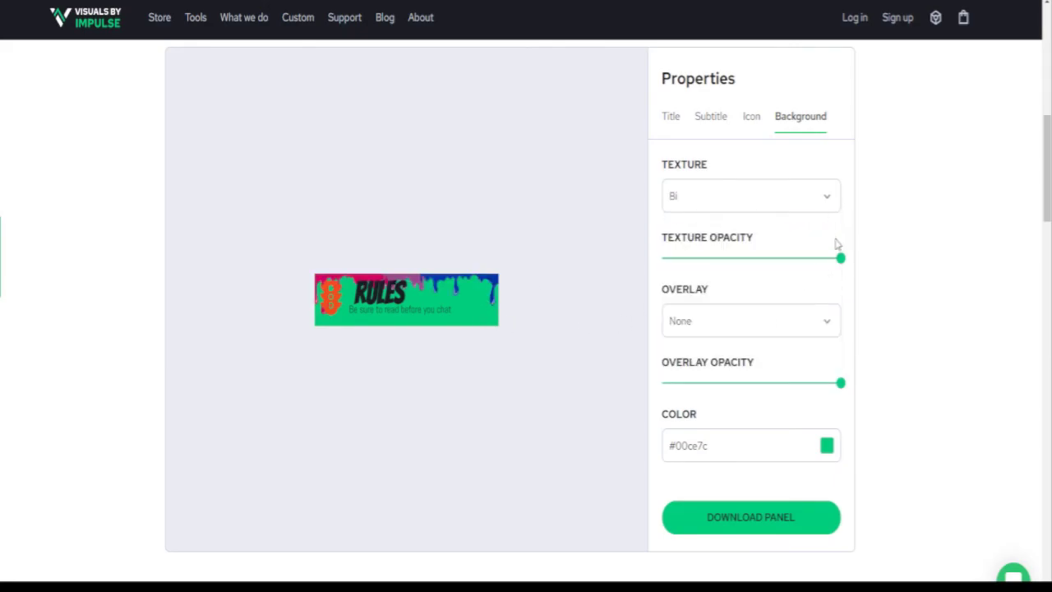
pyautogui.click(830, 207)
pyautogui.scroll(-2, 773, 300)
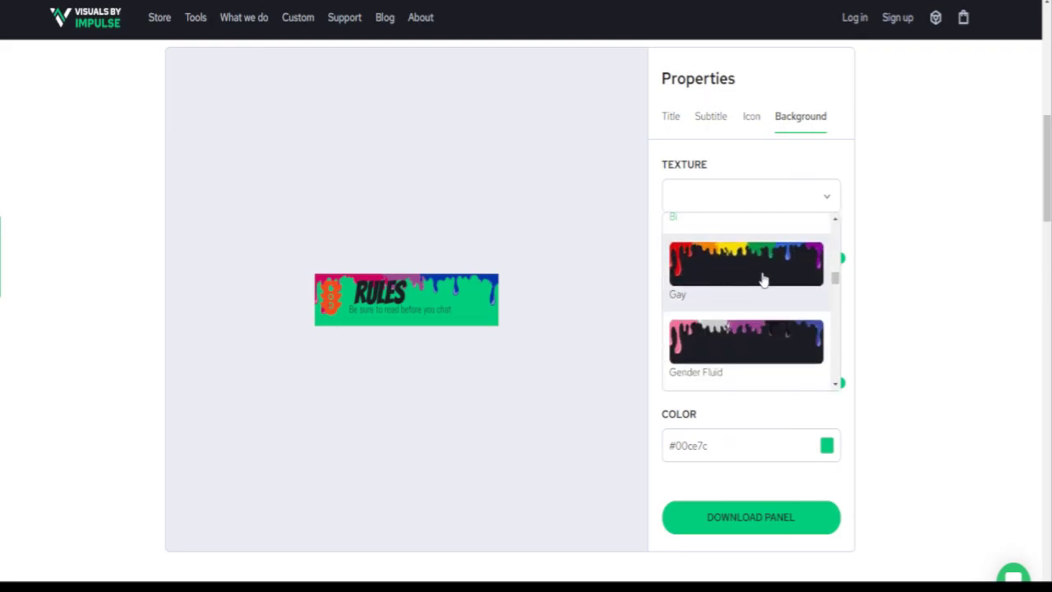
pyautogui.click(764, 277)
# Step: Change the panel's background texture to Heart Dark
pyautogui.click(828, 206)
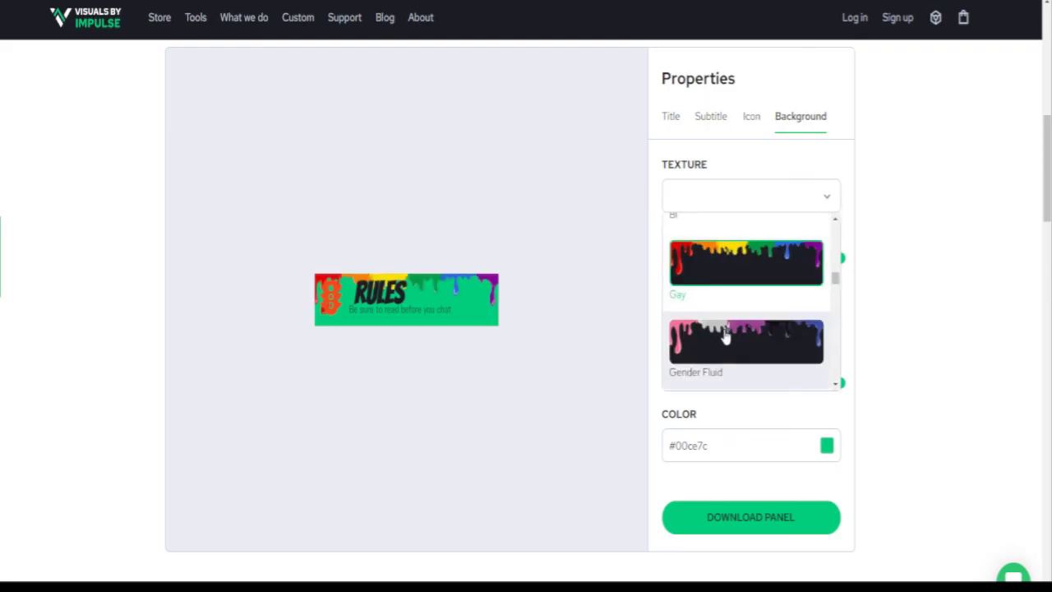
pyautogui.scroll(-2, 730, 324)
pyautogui.scroll(-2, 736, 308)
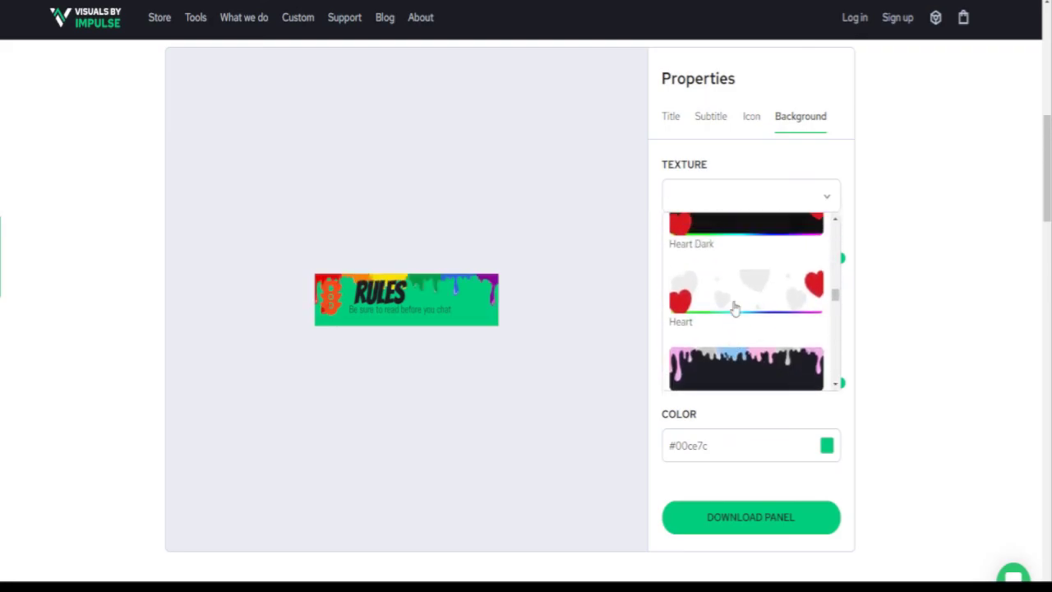
pyautogui.click(746, 232)
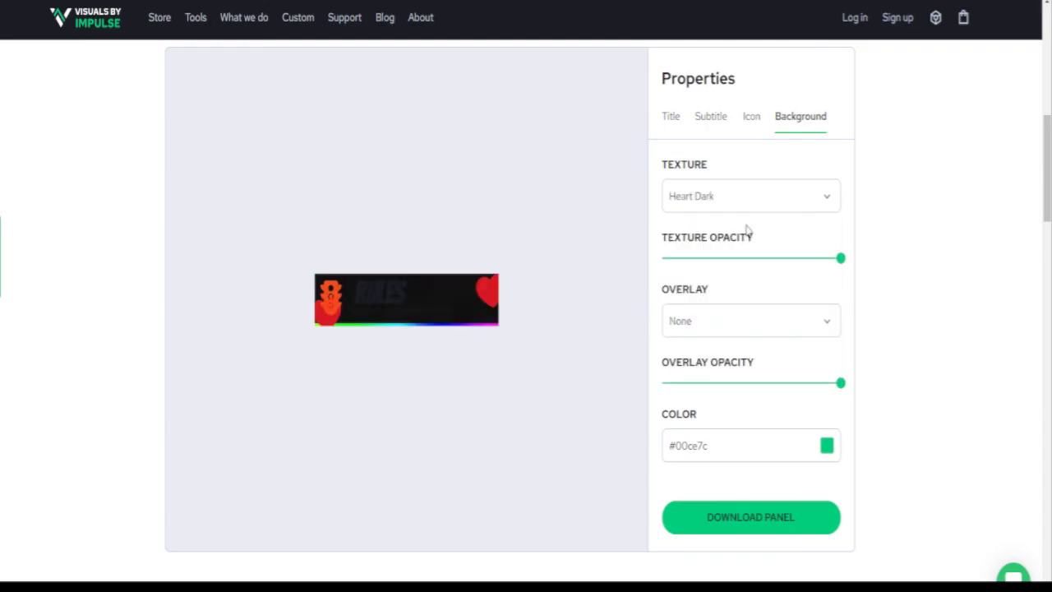
# Step: Try the Rainbow Geometric and Rainbow Geometric Dark textures on the panel background
pyautogui.click(826, 197)
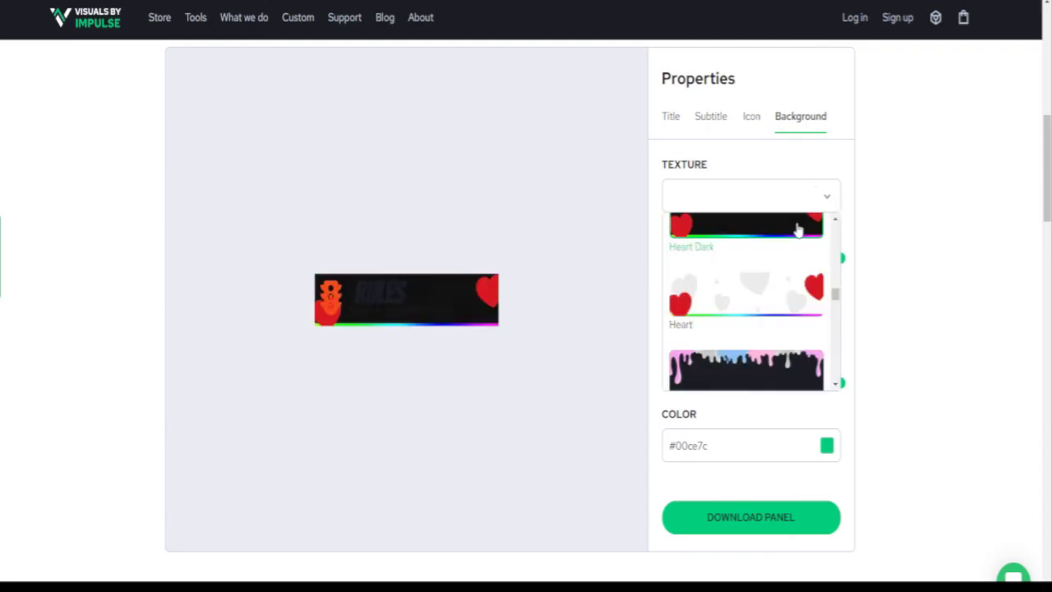
pyautogui.scroll(-4, 766, 298)
pyautogui.scroll(-5, 767, 298)
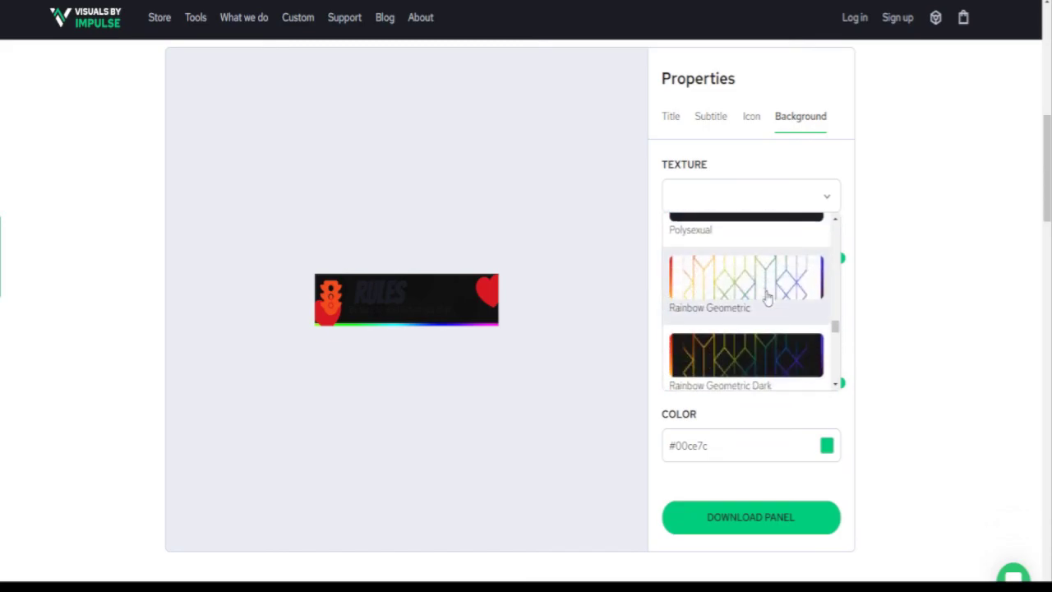
pyautogui.click(766, 297)
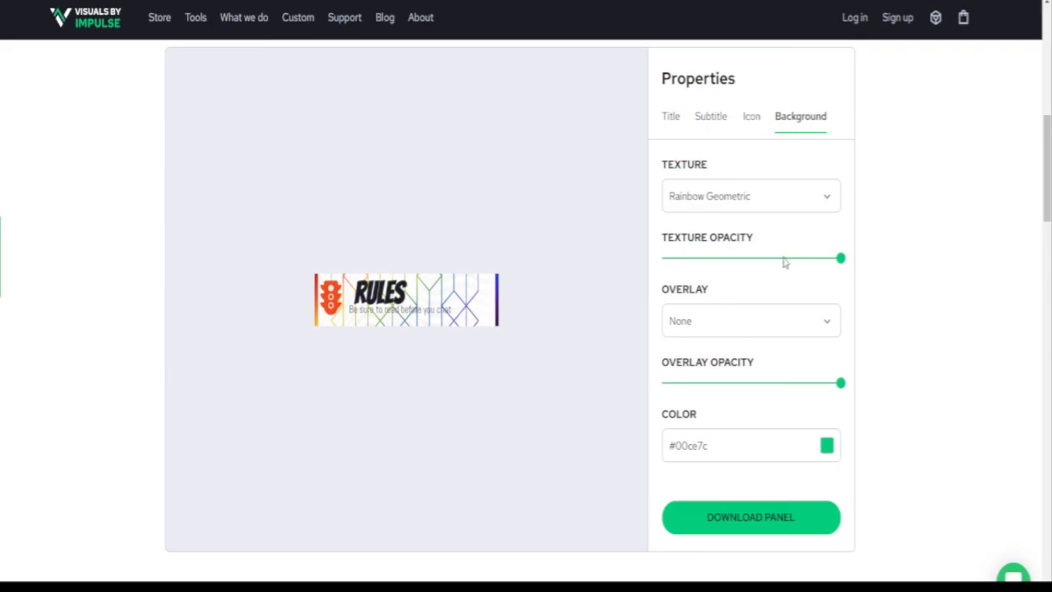
pyautogui.click(831, 197)
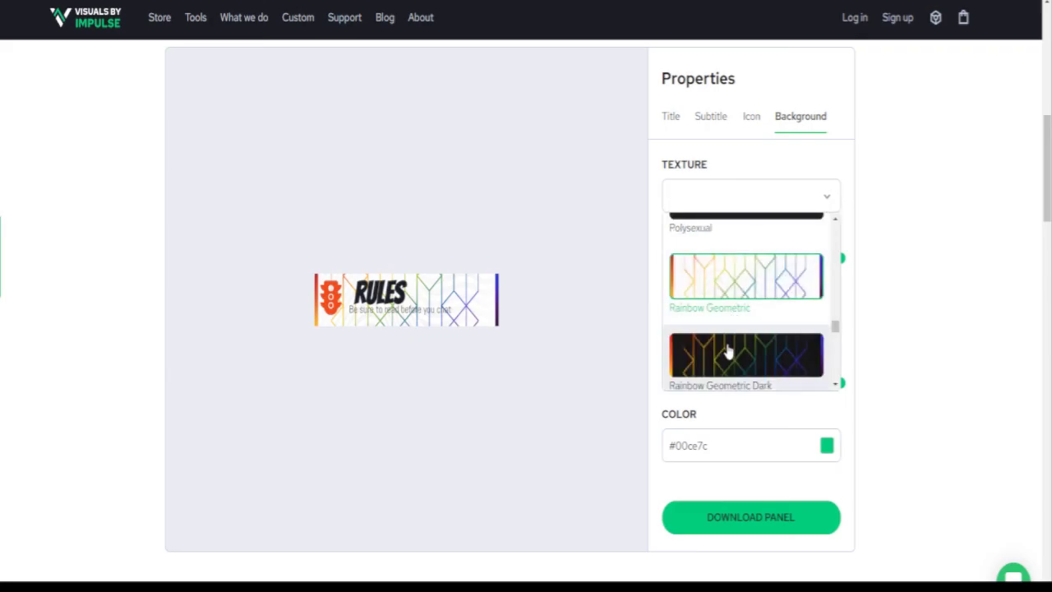
pyautogui.click(729, 349)
# Step: Try the Rainbow Smoke and Cracks textures on the panel background
pyautogui.click(826, 198)
pyautogui.scroll(-3, 728, 353)
pyautogui.scroll(-2, 746, 310)
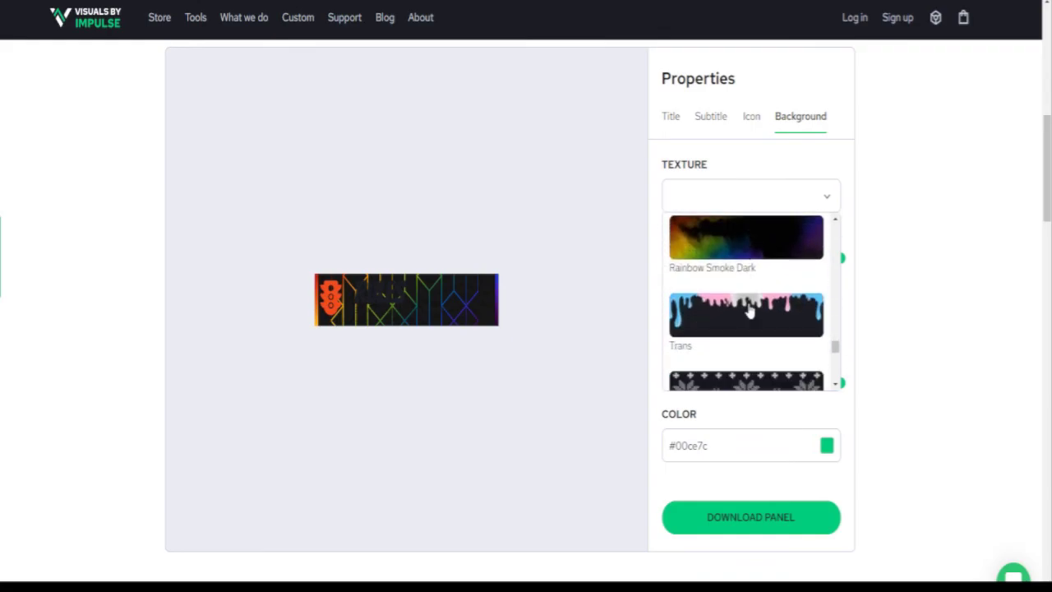
pyautogui.scroll(1, 749, 310)
pyautogui.click(751, 261)
pyautogui.click(824, 201)
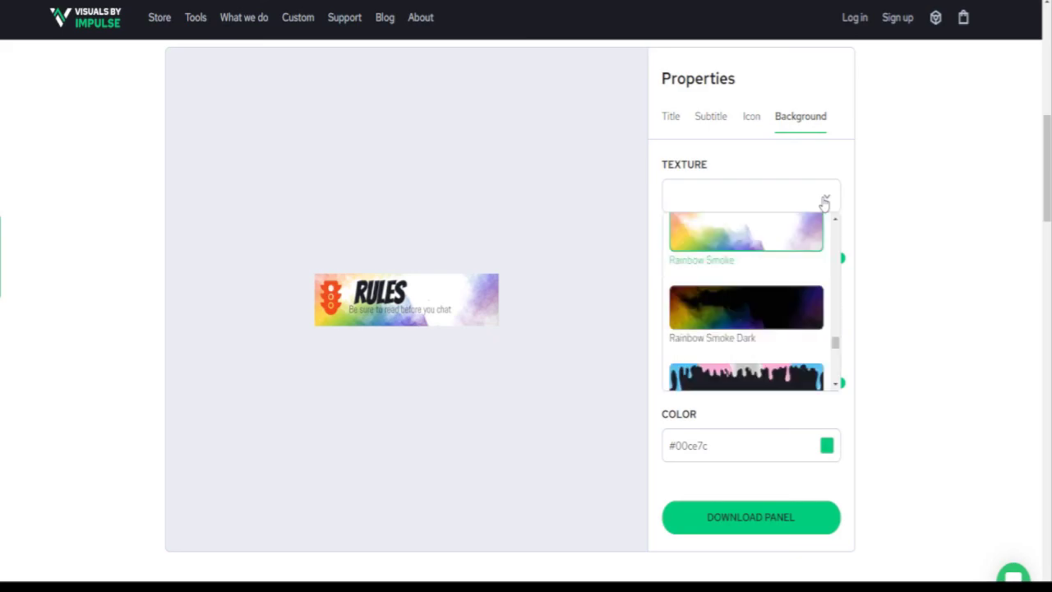
pyautogui.scroll(-4, 772, 287)
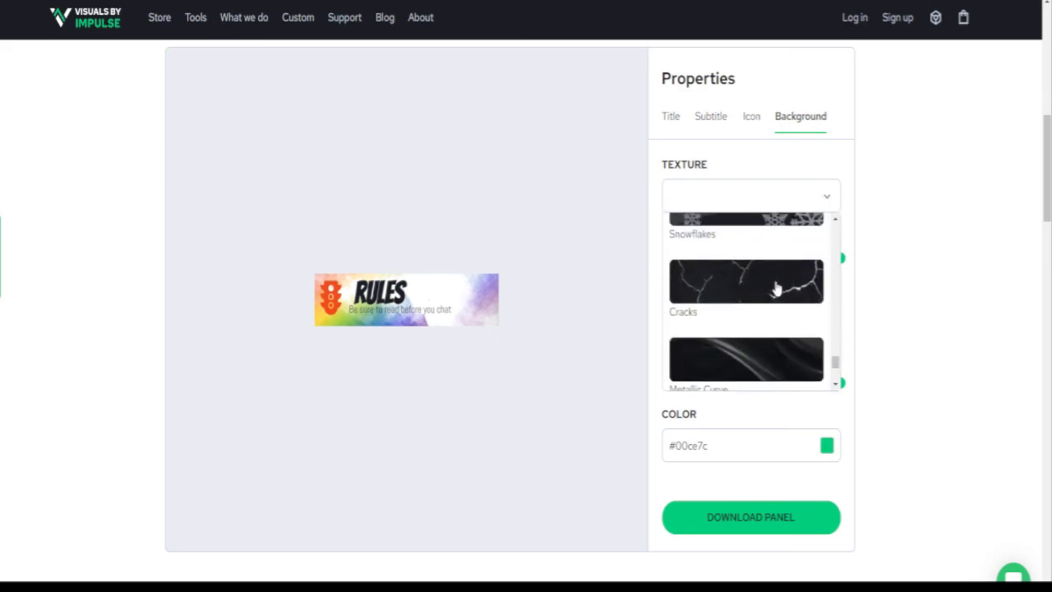
pyautogui.click(736, 272)
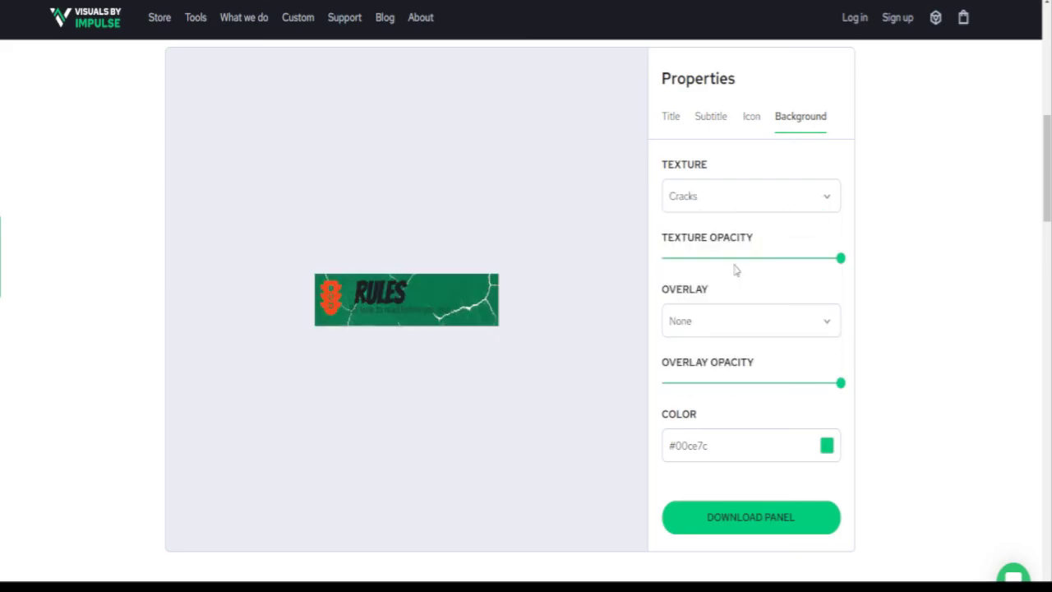
# Step: Set the panel's background texture to Treasure Map
pyautogui.click(824, 199)
pyautogui.scroll(-3, 772, 298)
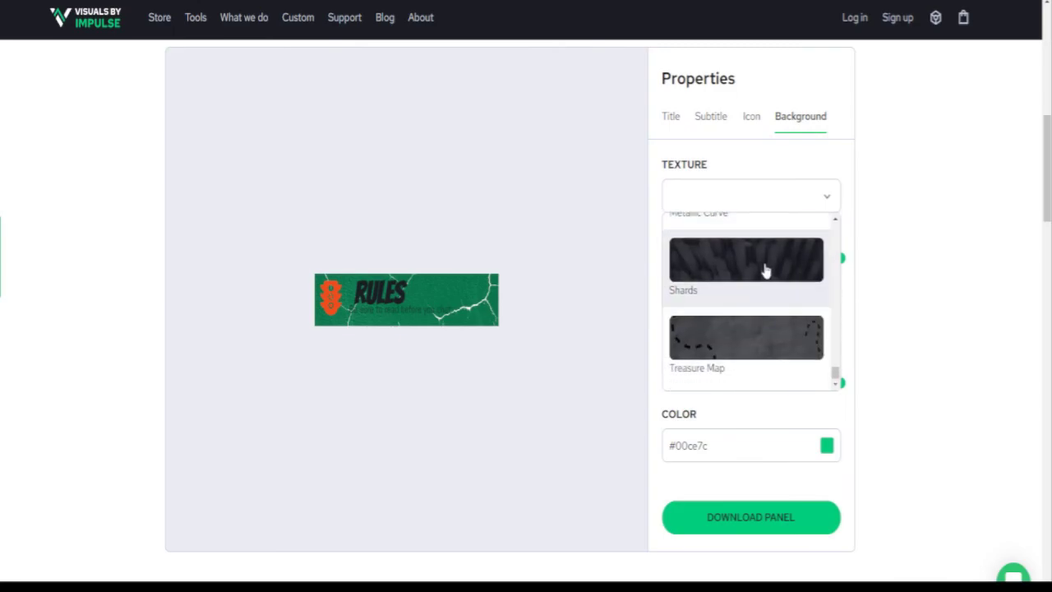
pyautogui.click(758, 343)
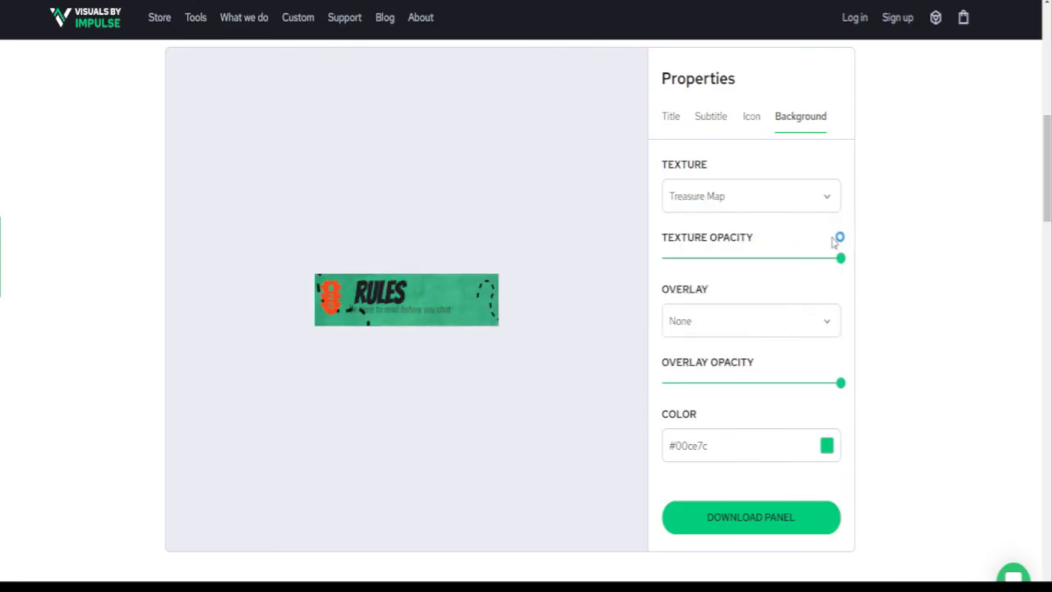
# Step: Try the Lights and Snow overlays on top of the panel's background texture
pyautogui.click(826, 327)
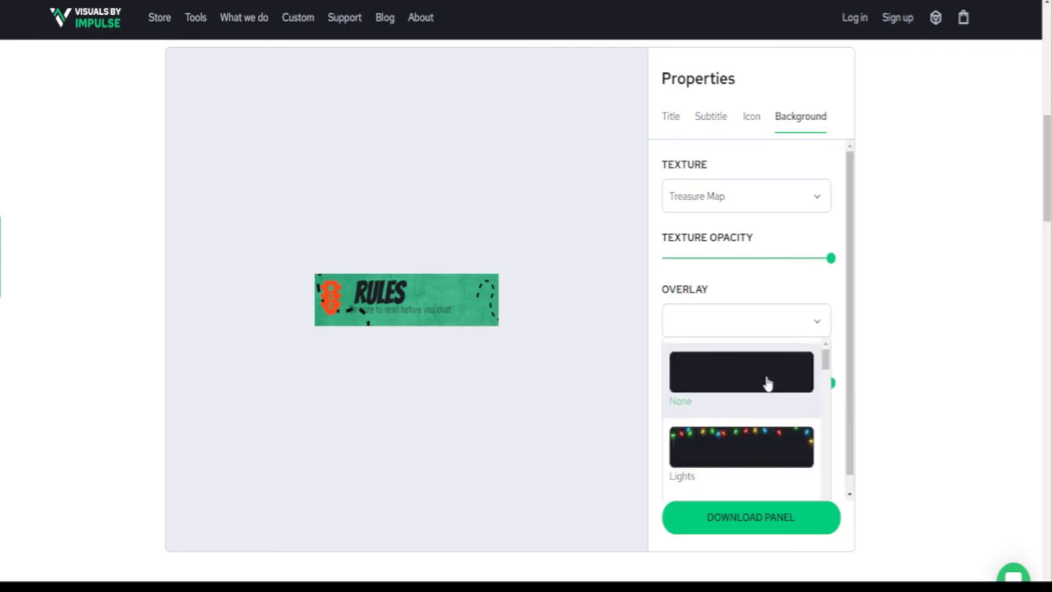
pyautogui.click(734, 443)
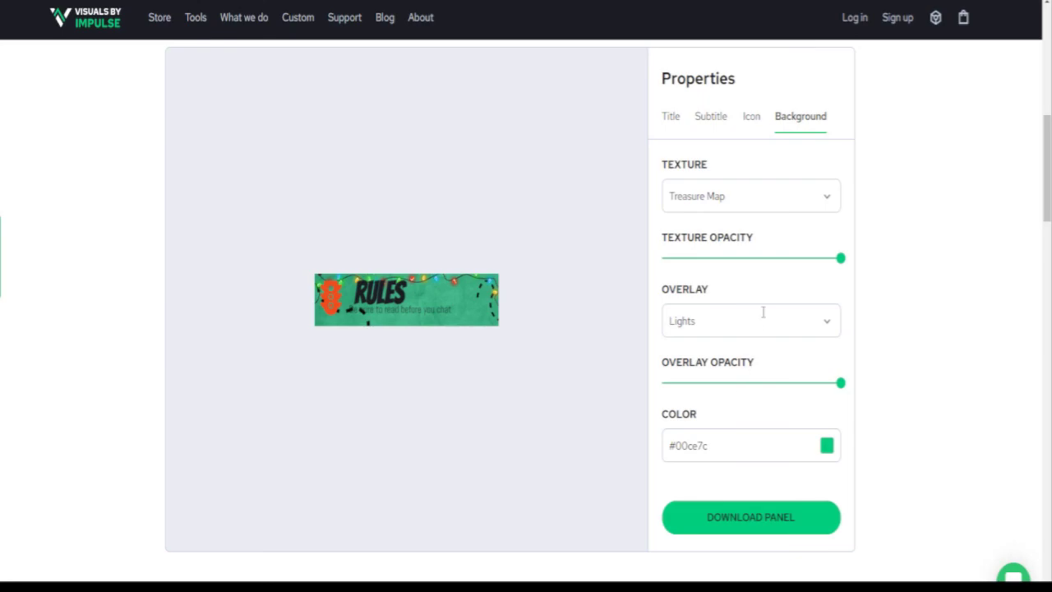
pyautogui.click(814, 322)
pyautogui.scroll(-3, 734, 399)
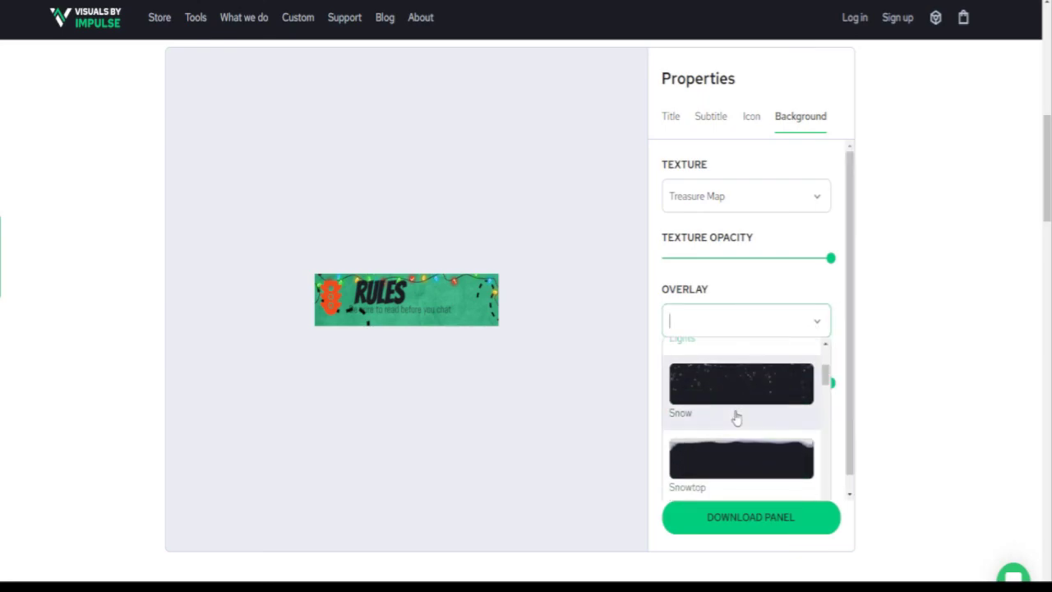
pyautogui.click(726, 377)
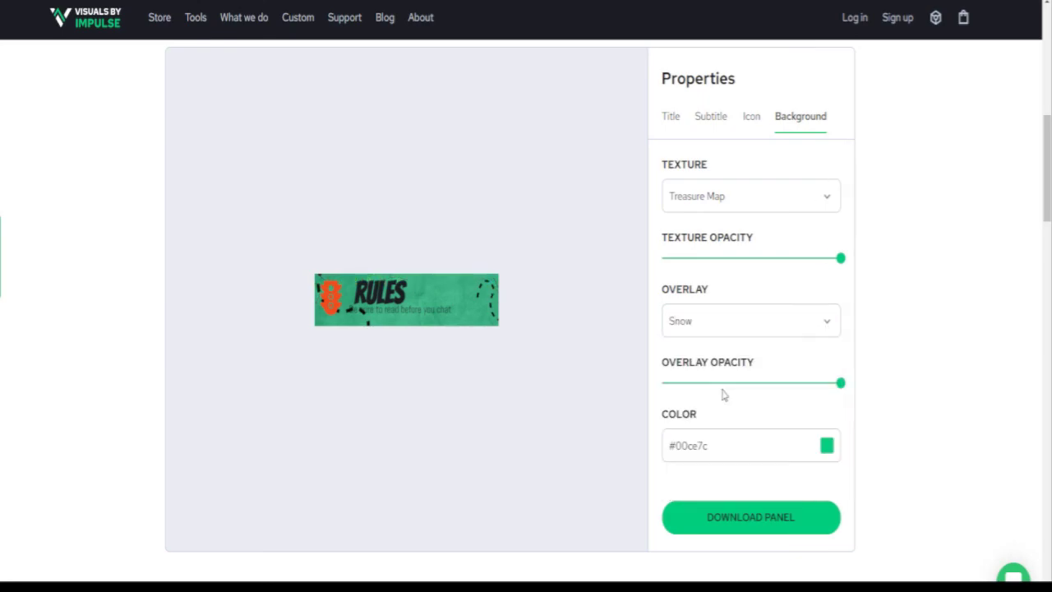
# Step: Change the panel's background overlay to Fluid
pyautogui.click(805, 324)
pyautogui.scroll(-3, 732, 414)
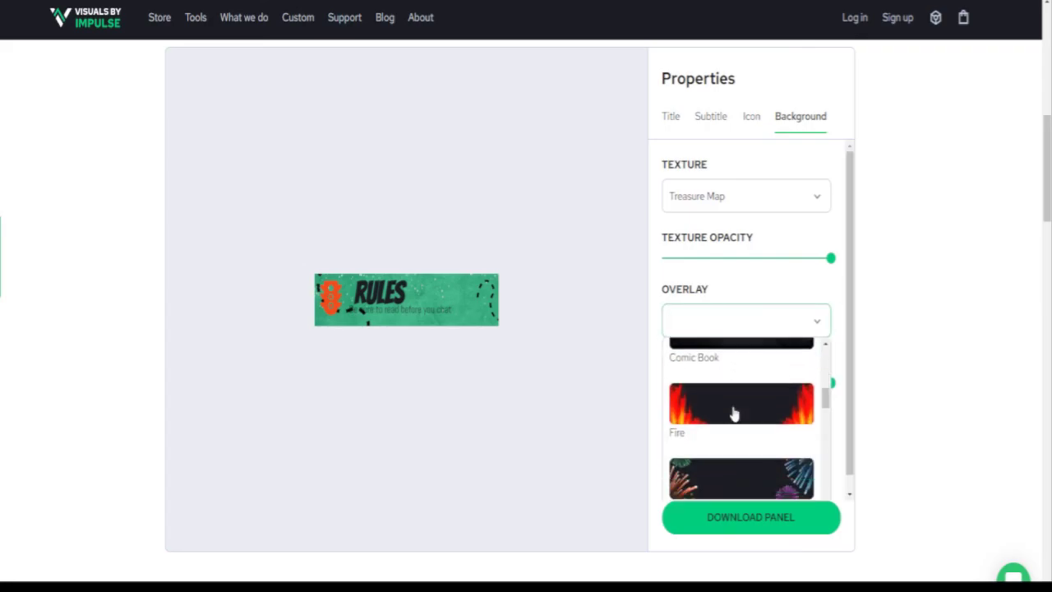
pyautogui.scroll(-2, 734, 413)
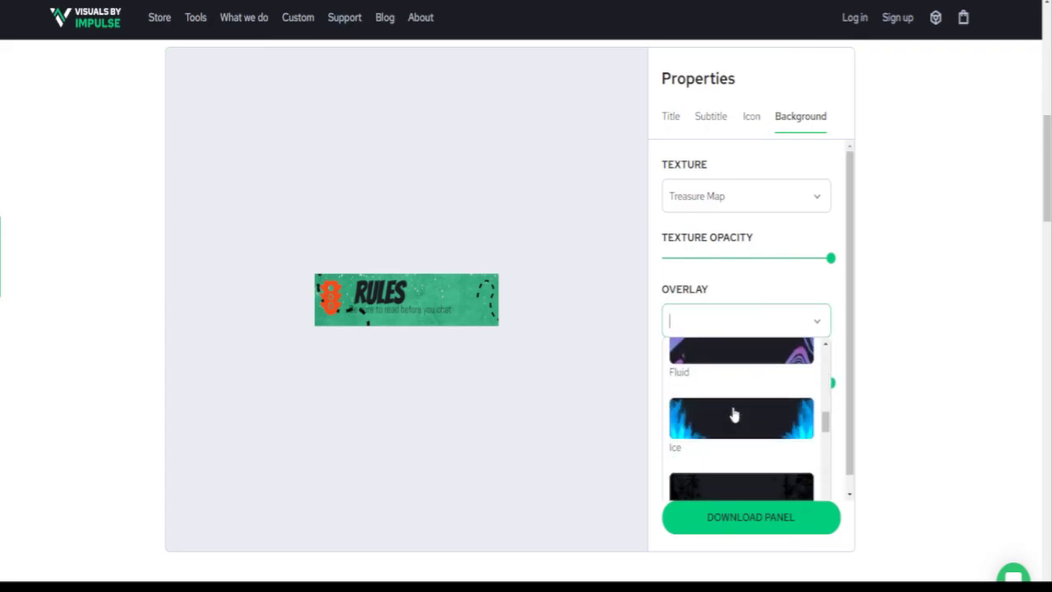
pyautogui.click(735, 412)
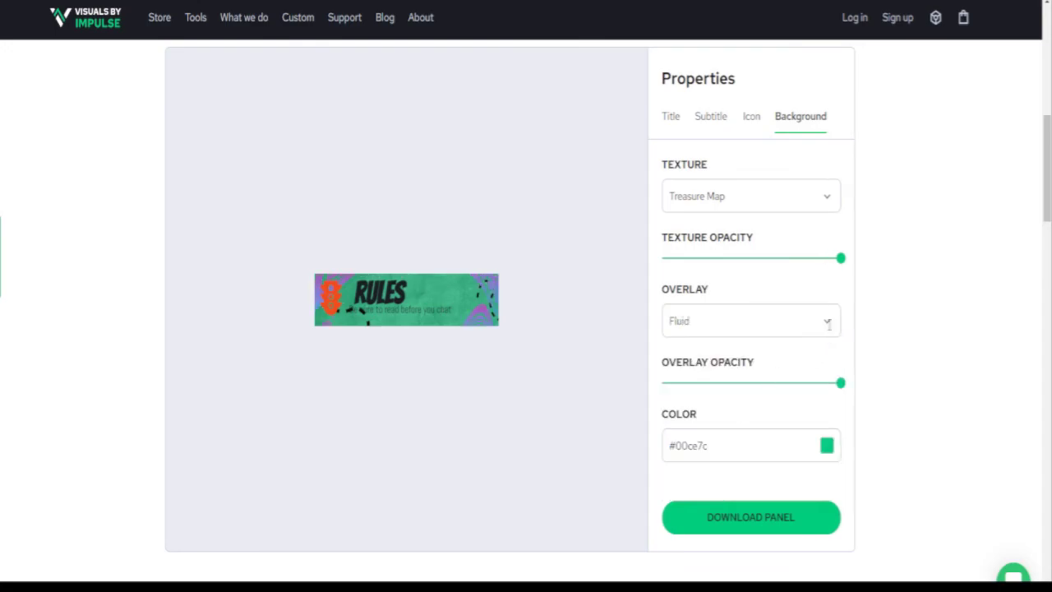
# Step: Set the panel's background overlay to Ice
pyautogui.click(824, 329)
pyautogui.scroll(-1, 757, 412)
pyautogui.click(754, 432)
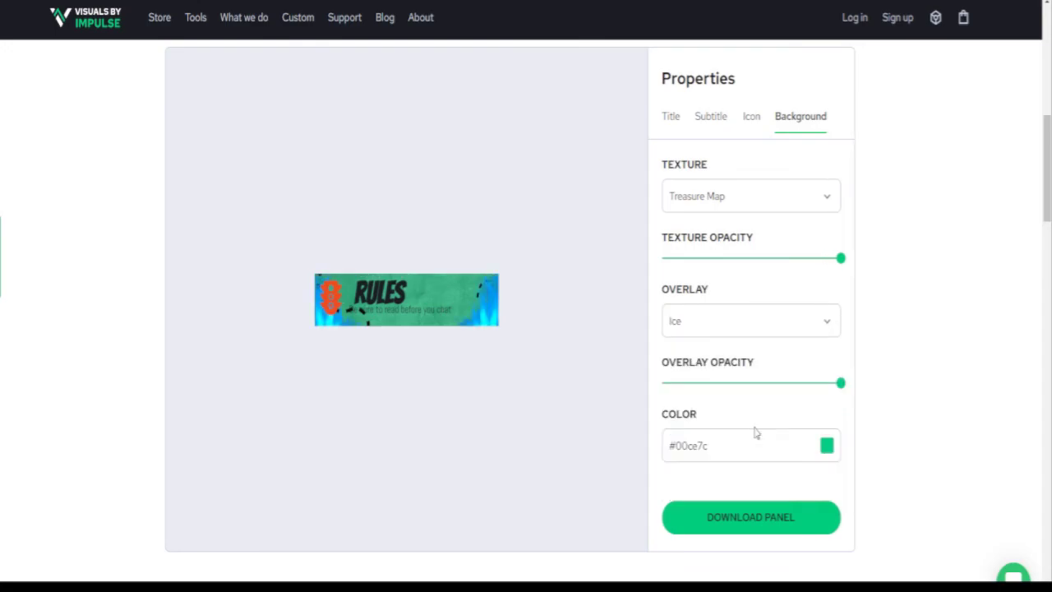
# Step: Change the panel's background overlay to Jungle Floor
pyautogui.click(825, 328)
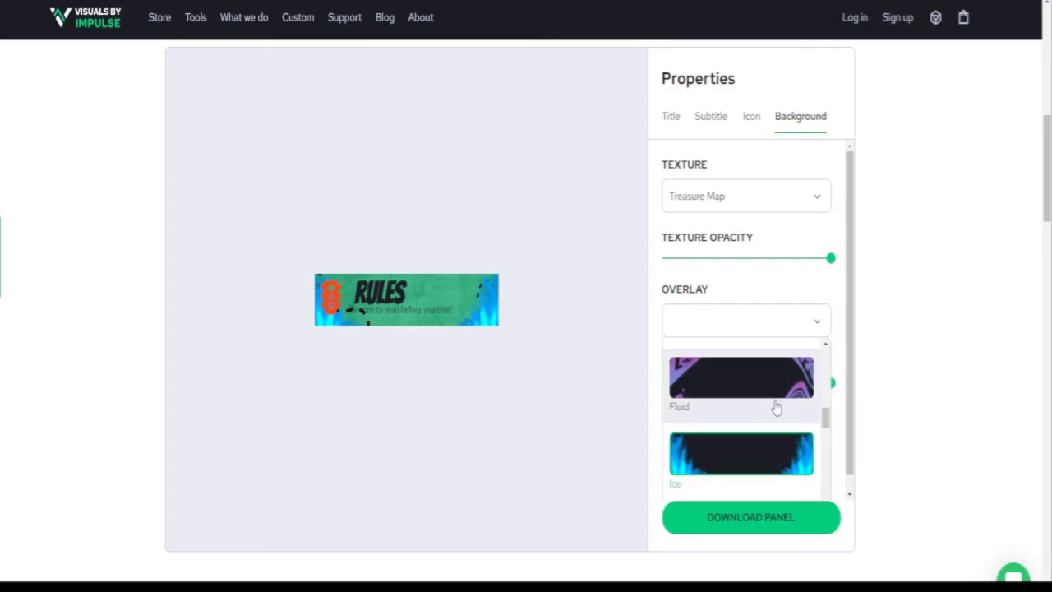
pyautogui.scroll(-1, 774, 405)
pyautogui.click(752, 468)
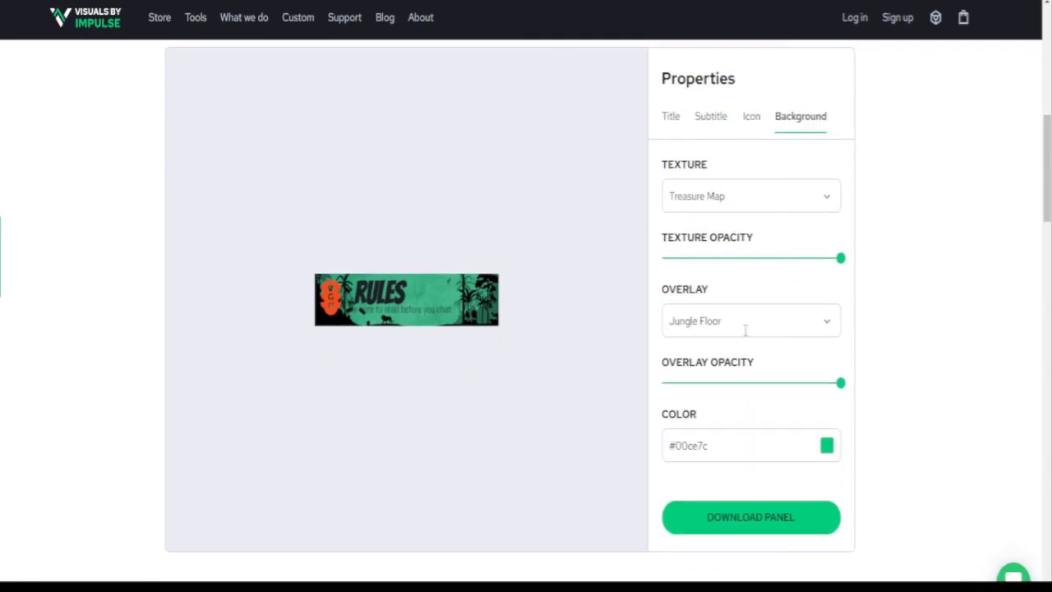
# Step: Try a blue background colour for the panel and settle on magenta #CE00C6
pyautogui.scroll(-1, 738, 407)
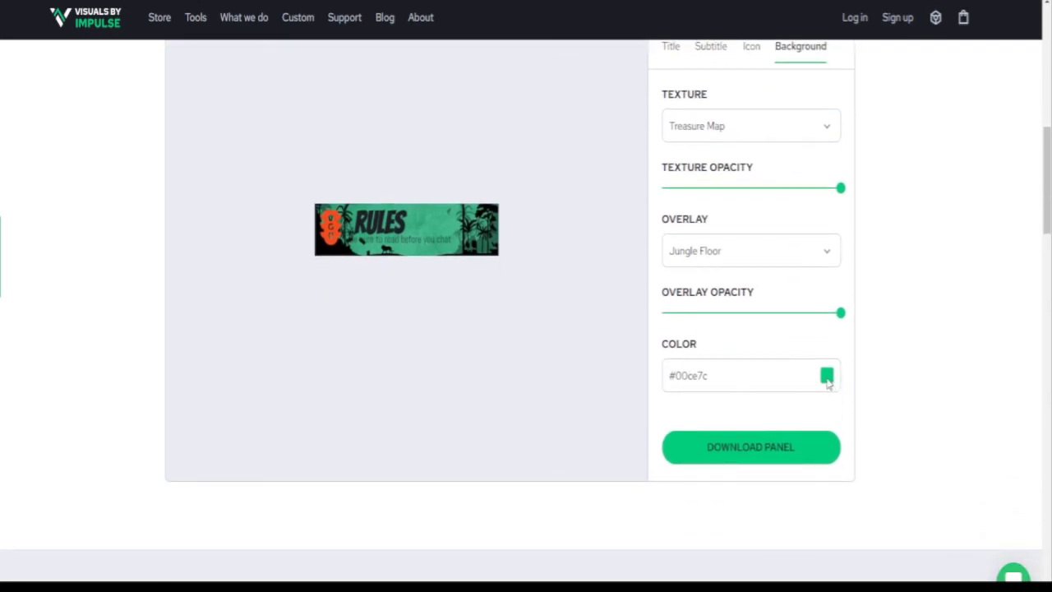
pyautogui.click(826, 374)
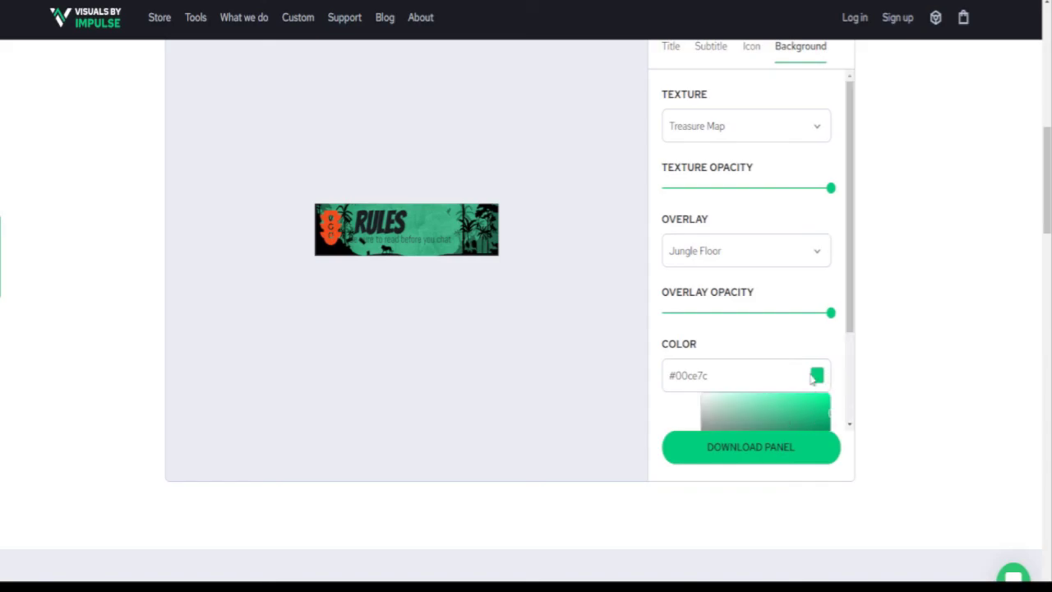
pyautogui.scroll(-1, 811, 377)
pyautogui.scroll(-1, 812, 376)
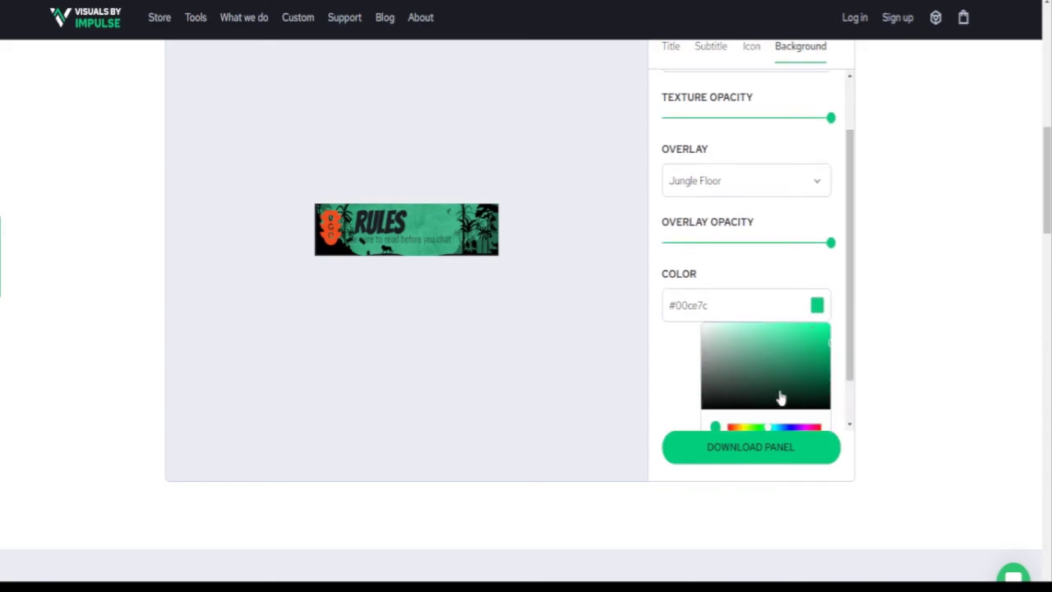
pyautogui.click(786, 428)
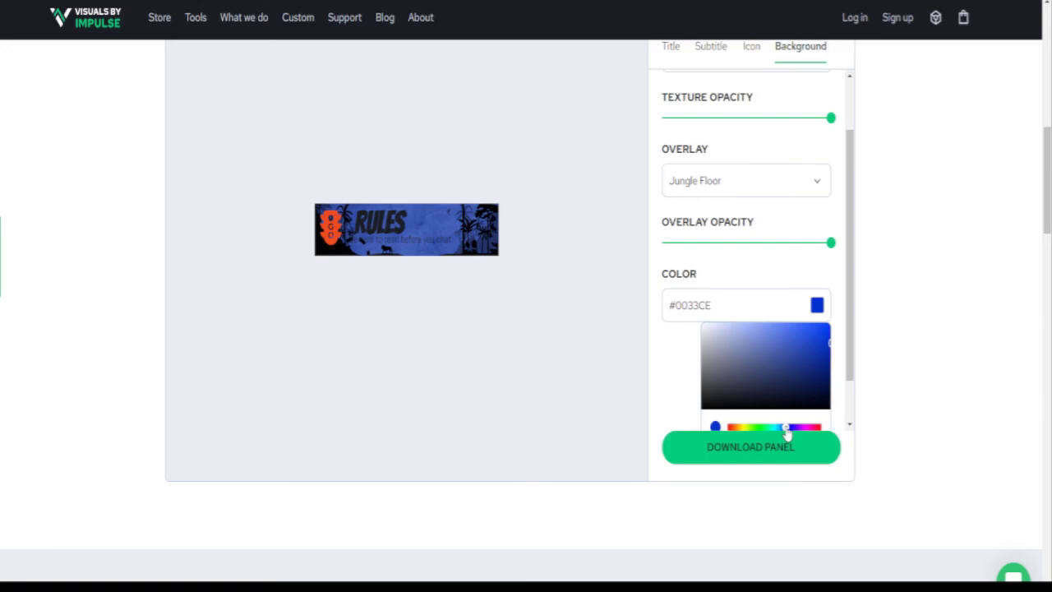
pyautogui.click(805, 428)
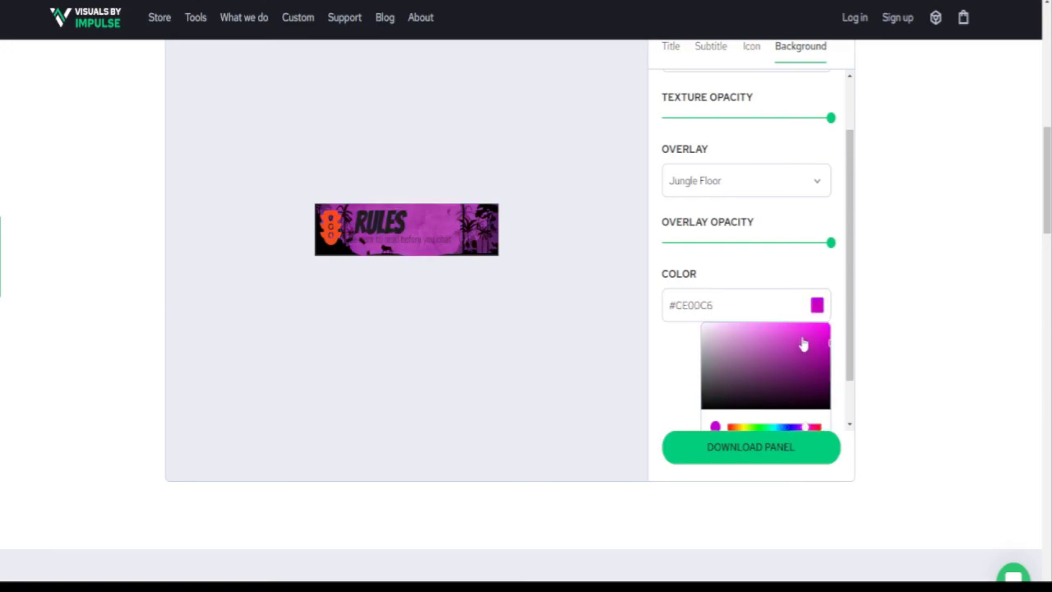
pyautogui.click(672, 362)
# Step: Review the finished Rules panel's title, subtitle, background and icon properties along with the download option
pyautogui.scroll(-2, 672, 362)
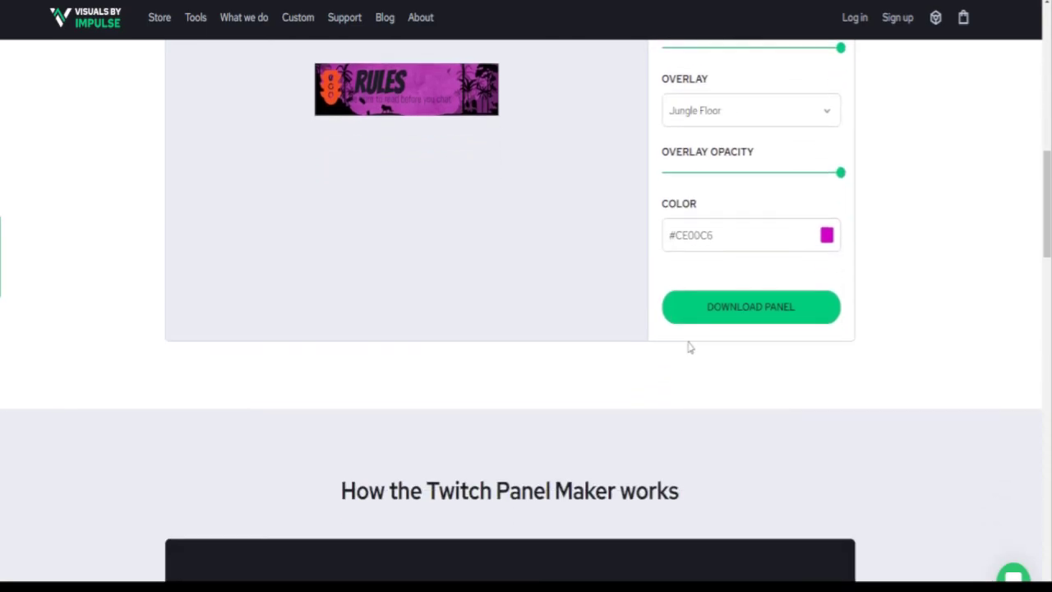
pyautogui.scroll(3, 689, 347)
pyautogui.scroll(-1, 689, 348)
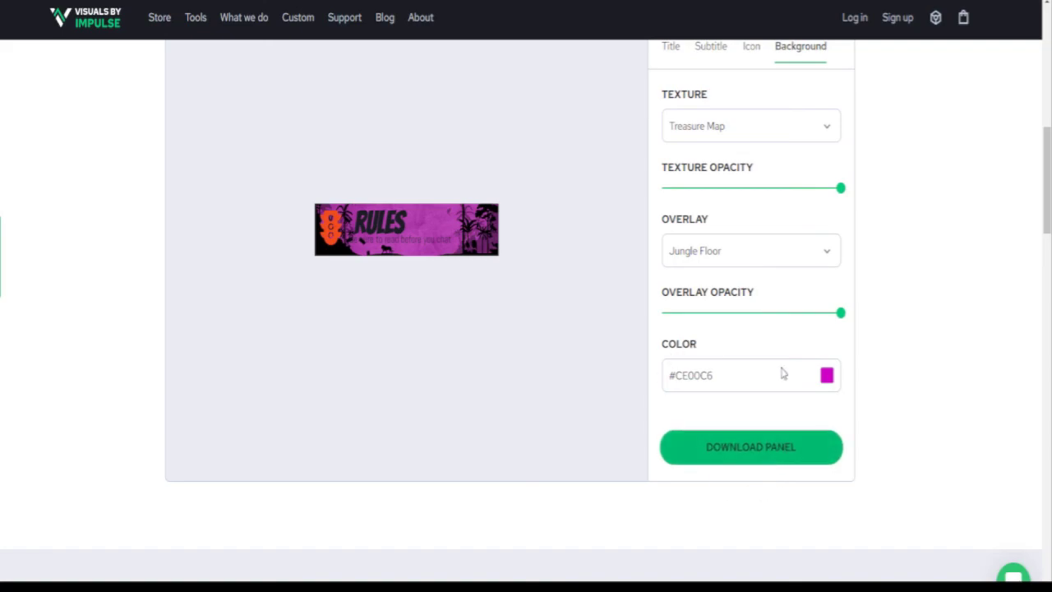
pyautogui.click(704, 50)
pyautogui.click(671, 51)
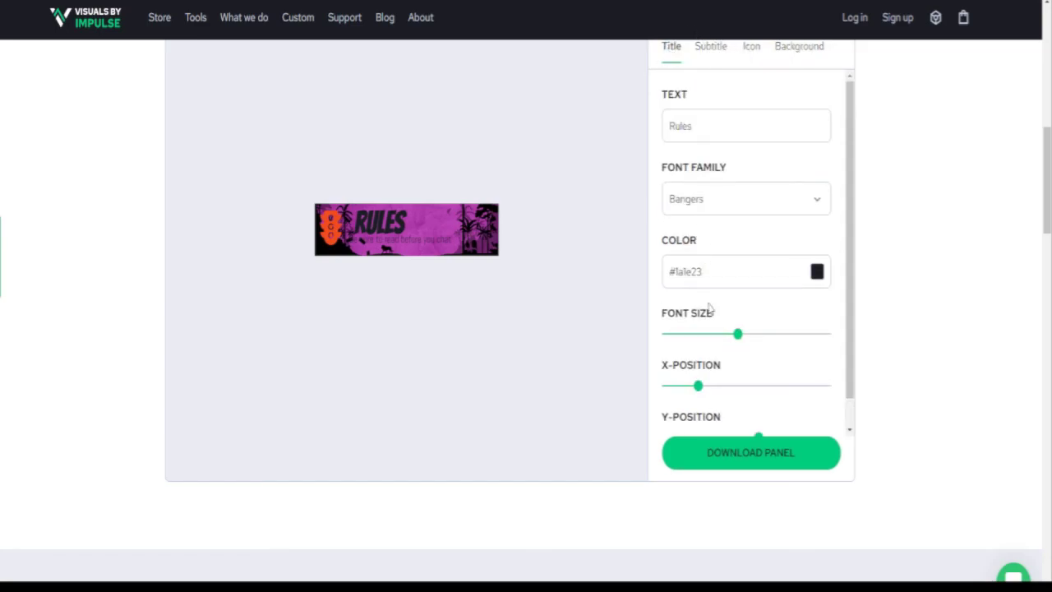
pyautogui.scroll(-1, 720, 348)
pyautogui.scroll(1, 728, 350)
pyautogui.click(712, 53)
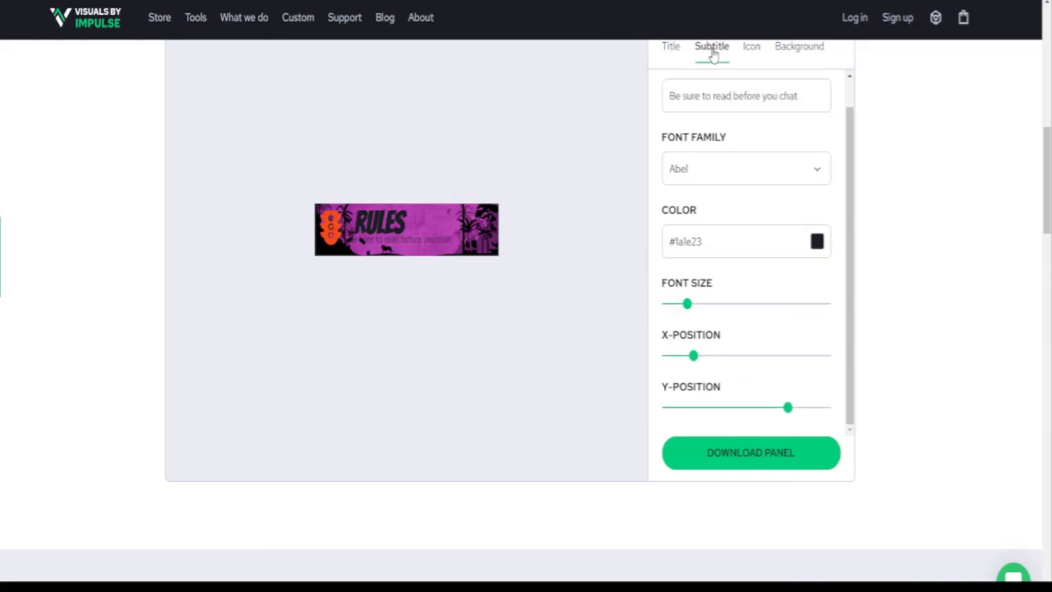
pyautogui.scroll(-1, 758, 321)
pyautogui.scroll(5, 775, 147)
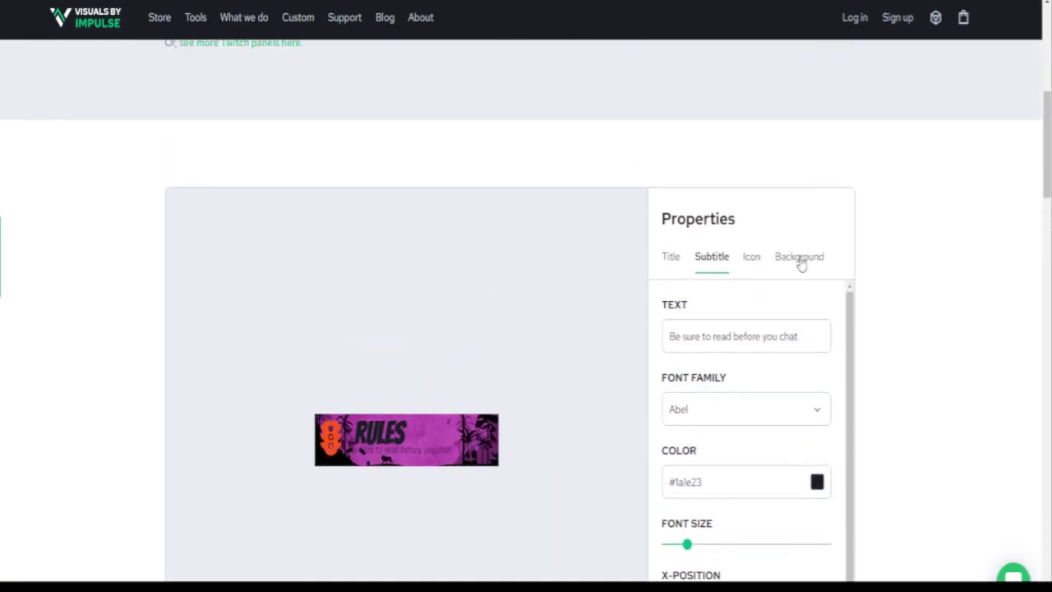
pyautogui.click(798, 258)
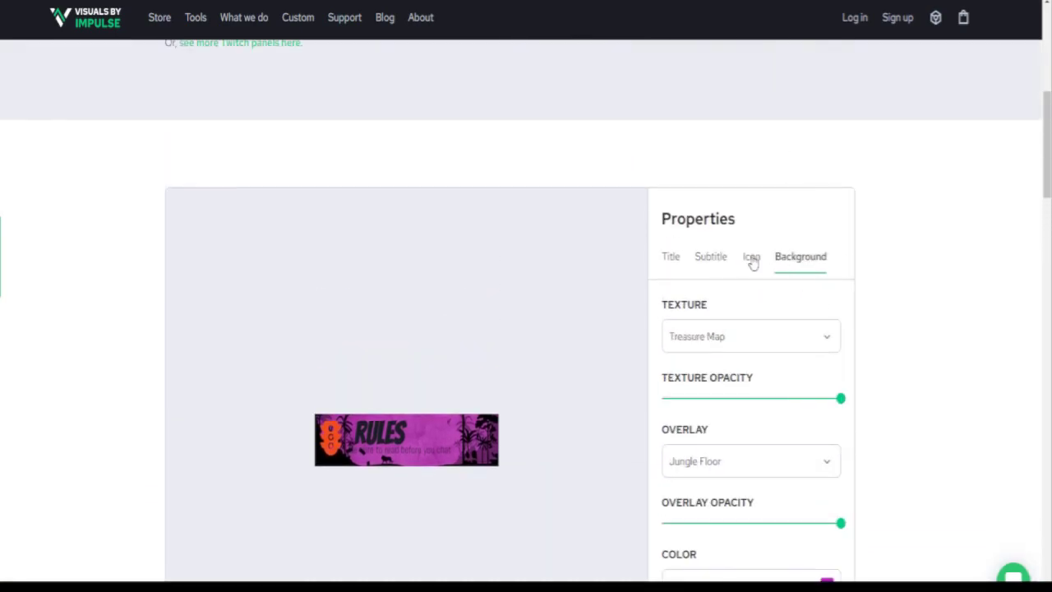
pyautogui.click(750, 258)
pyautogui.scroll(-1, 750, 263)
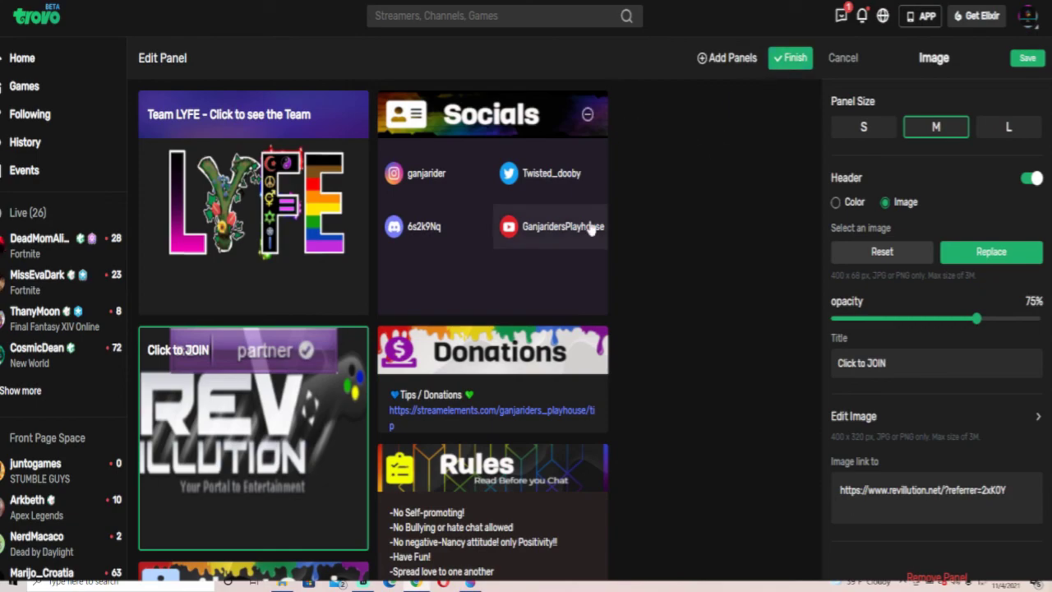
# Step: In the Trovo panel editor, reopen the Click to JOIN image panel and try its header as Color and as Image
pyautogui.click(844, 60)
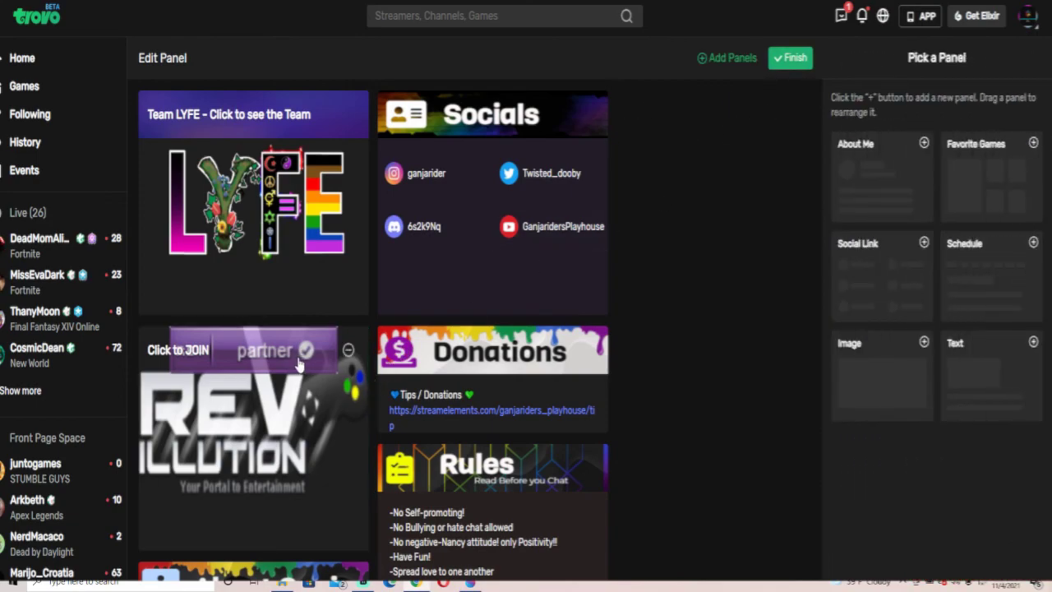
pyautogui.click(289, 450)
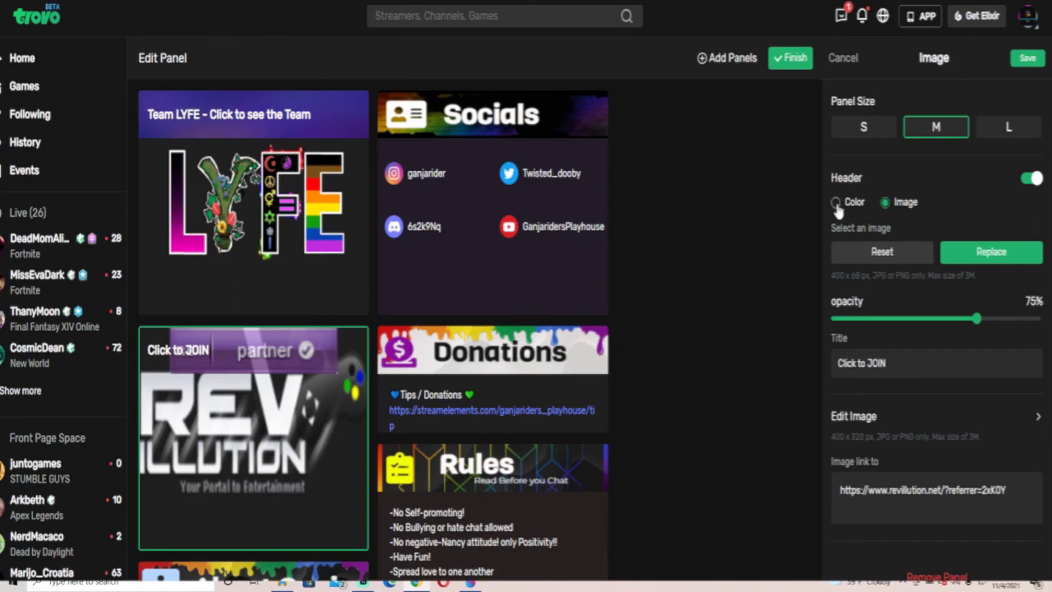
pyautogui.click(835, 203)
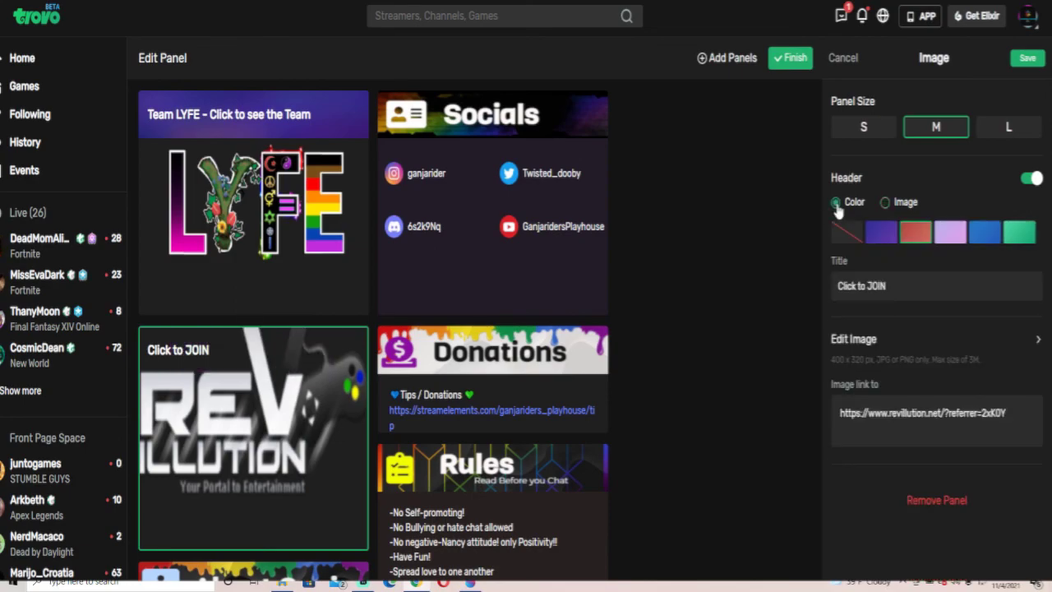
pyautogui.click(886, 204)
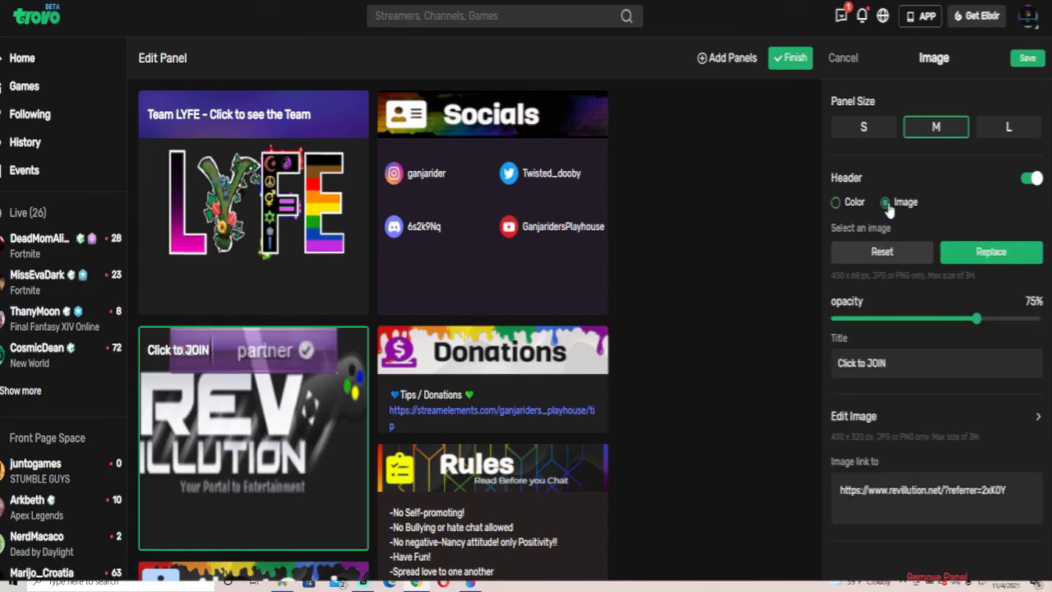
# Step: Replace the Click to JOIN panel's header image with the Revillution file from Downloads and save the crop
pyautogui.click(996, 255)
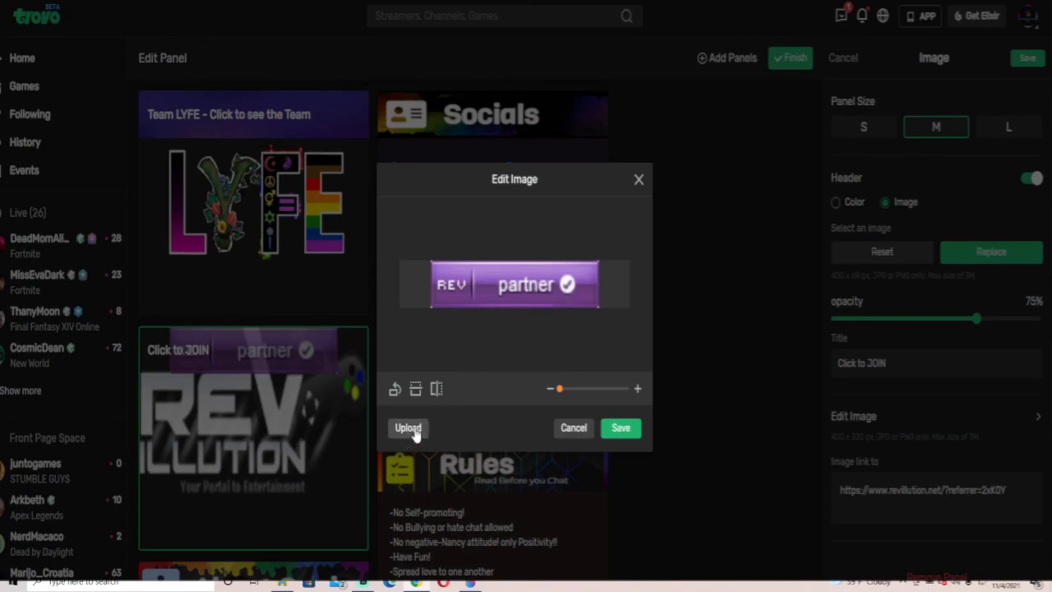
pyautogui.click(411, 428)
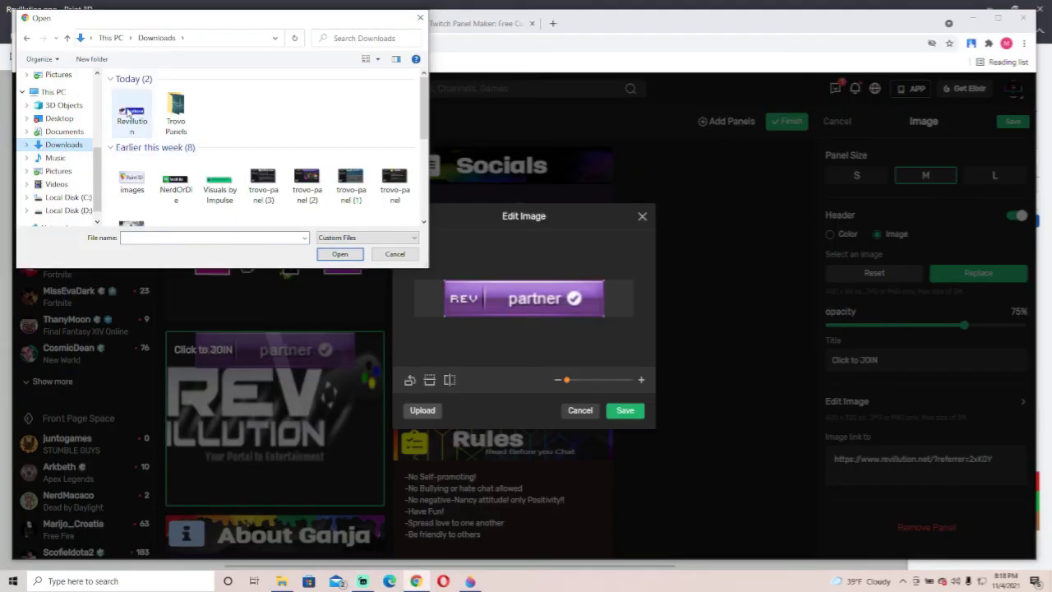
pyautogui.click(129, 112)
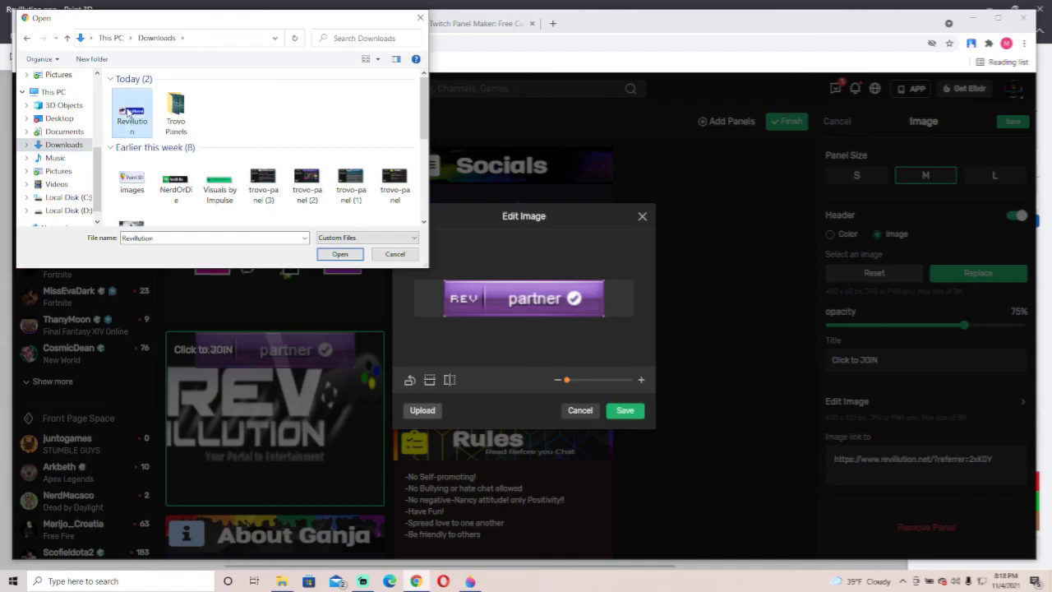
pyautogui.click(340, 254)
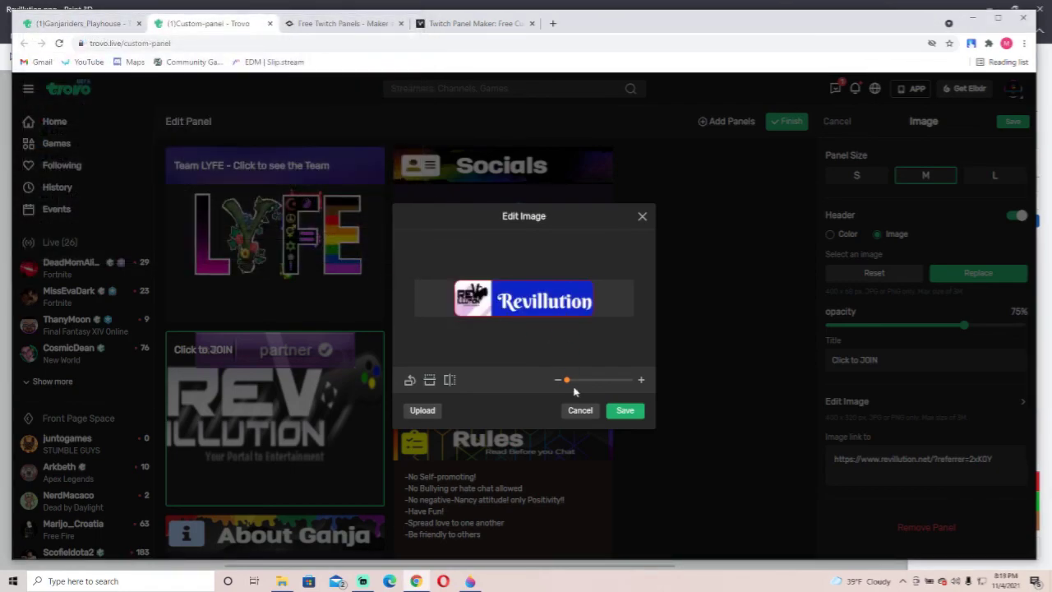
pyautogui.moveTo(567, 382)
pyautogui.mouseDown()
pyautogui.moveTo(578, 380)
pyautogui.moveTo(564, 378)
pyautogui.mouseUp()
pyautogui.click(627, 411)
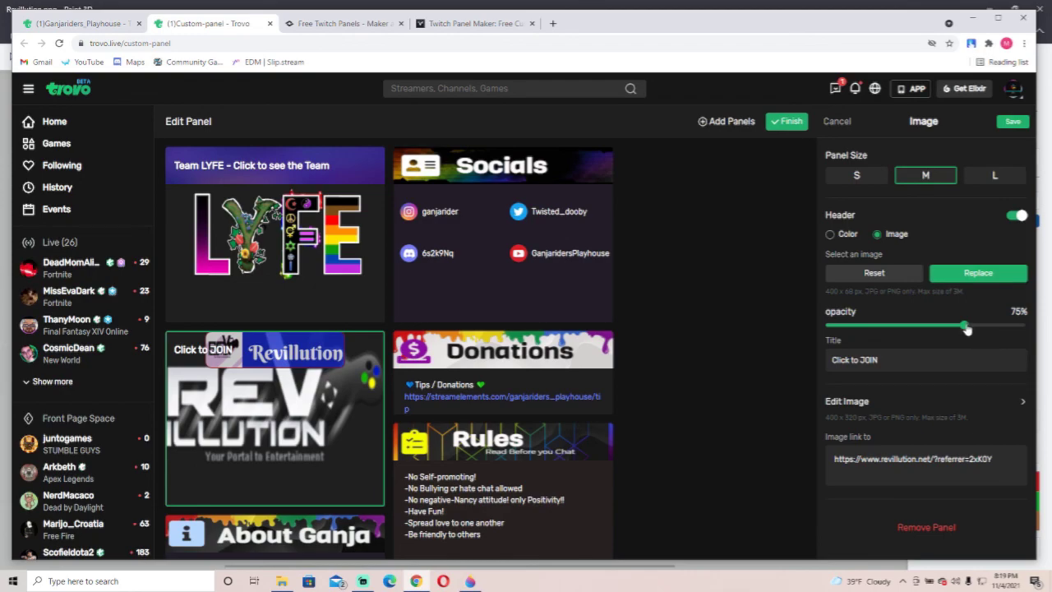
# Step: Set the header image's opacity to 100% and remove the panel's title text
pyautogui.moveTo(963, 325); pyautogui.dragTo(1046, 321)
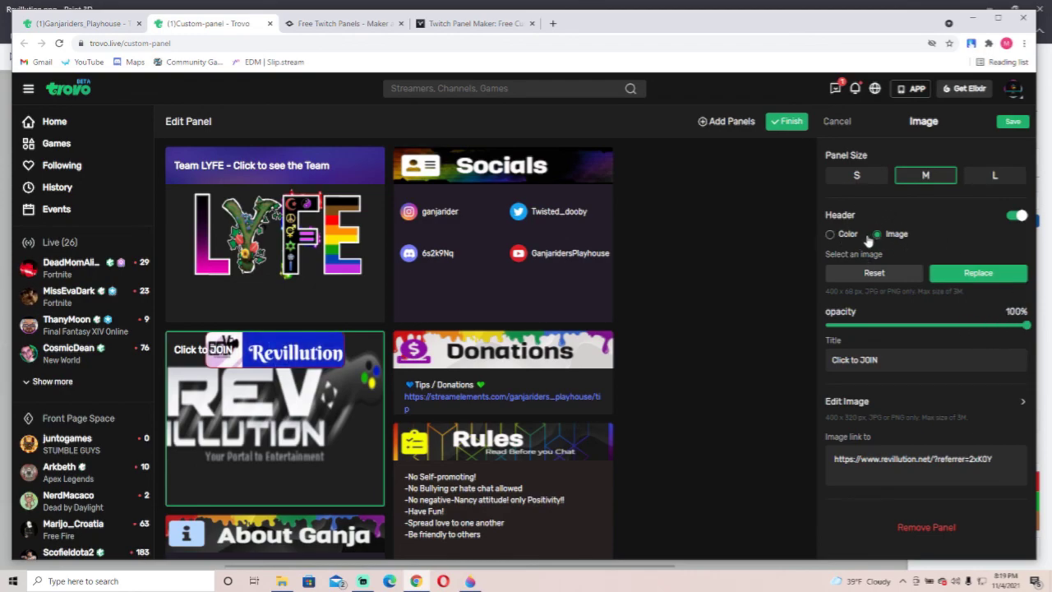
pyautogui.moveTo(905, 364); pyautogui.dragTo(826, 364)
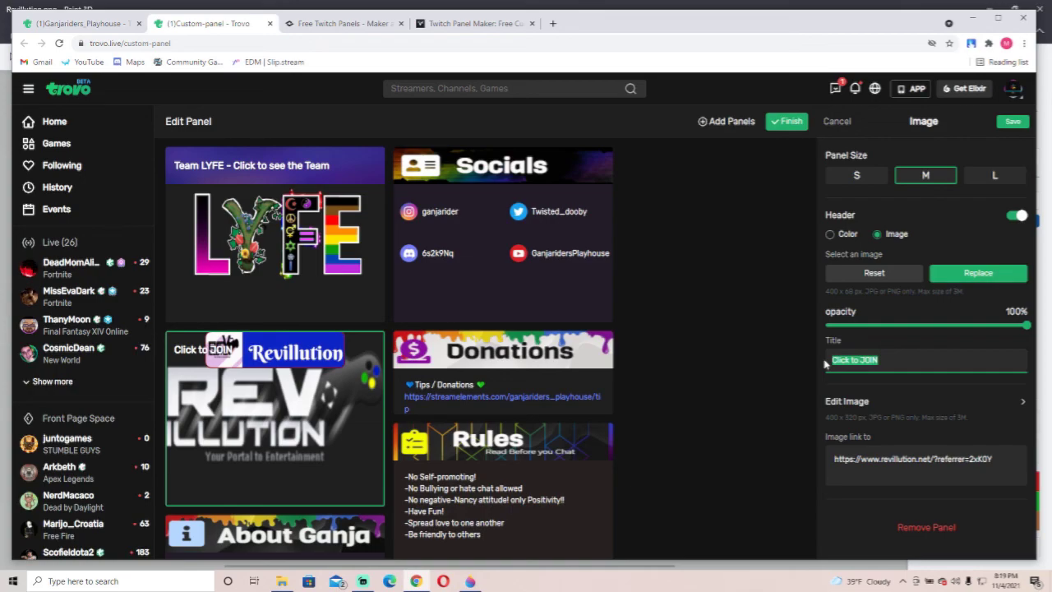
pyautogui.press('BackSpace')
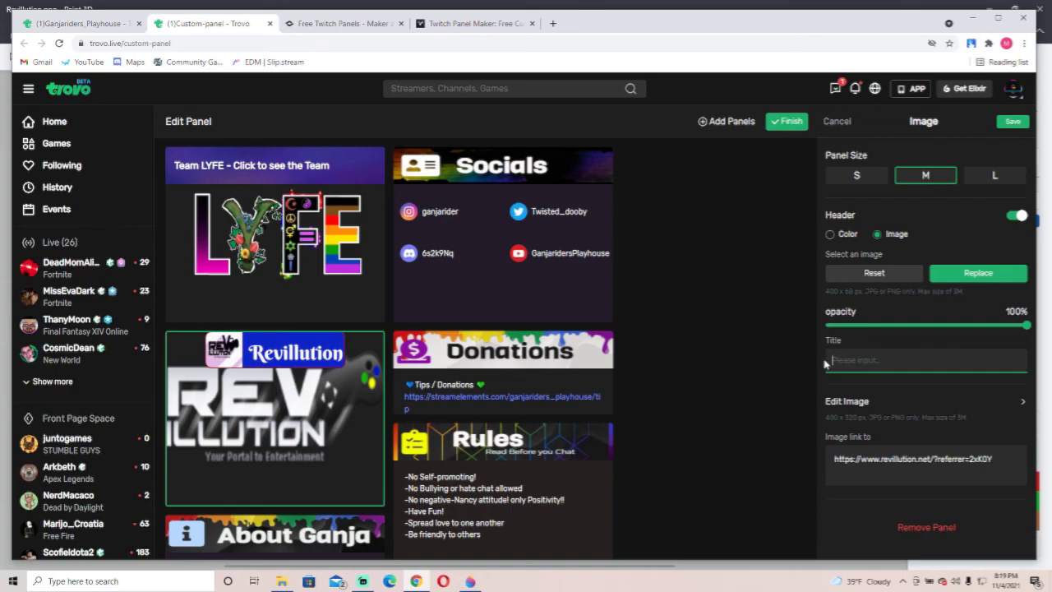
# Step: Search the computer for the Paint 3D app with the term paint
pyautogui.click(13, 581)
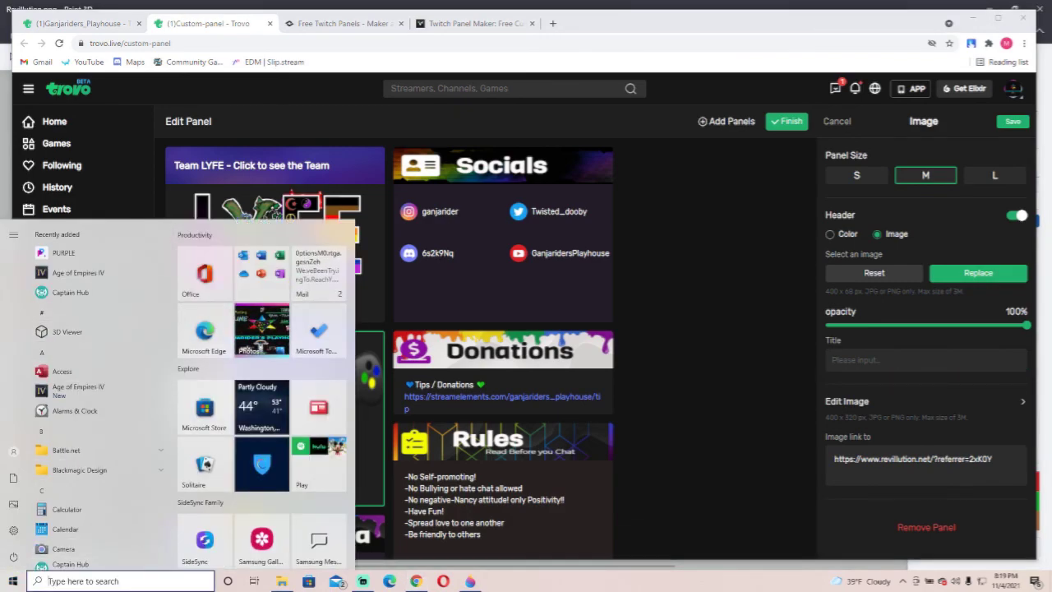
pyautogui.write('paint')
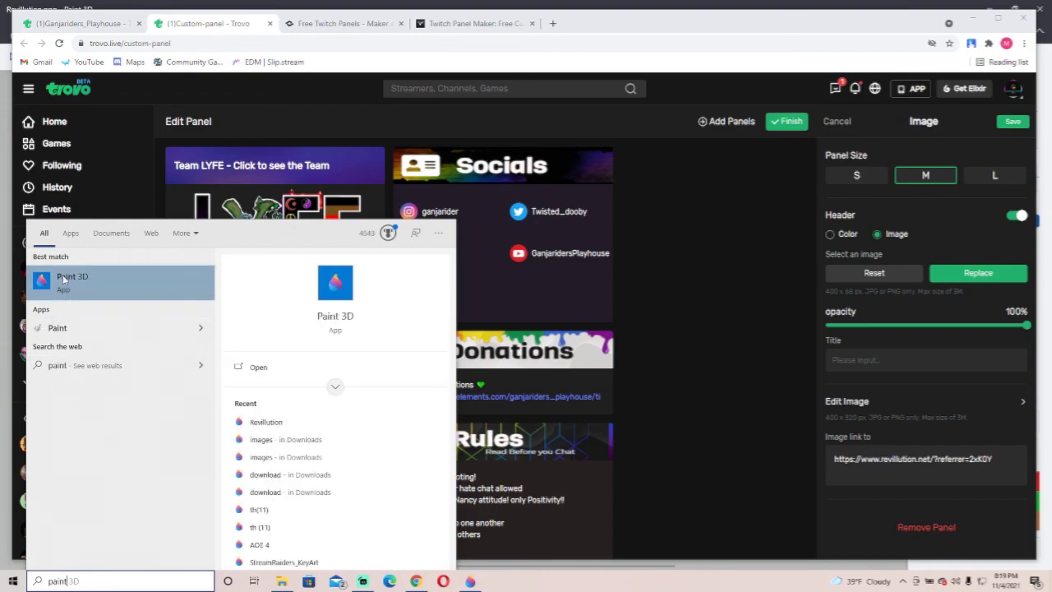
pyautogui.click(689, 318)
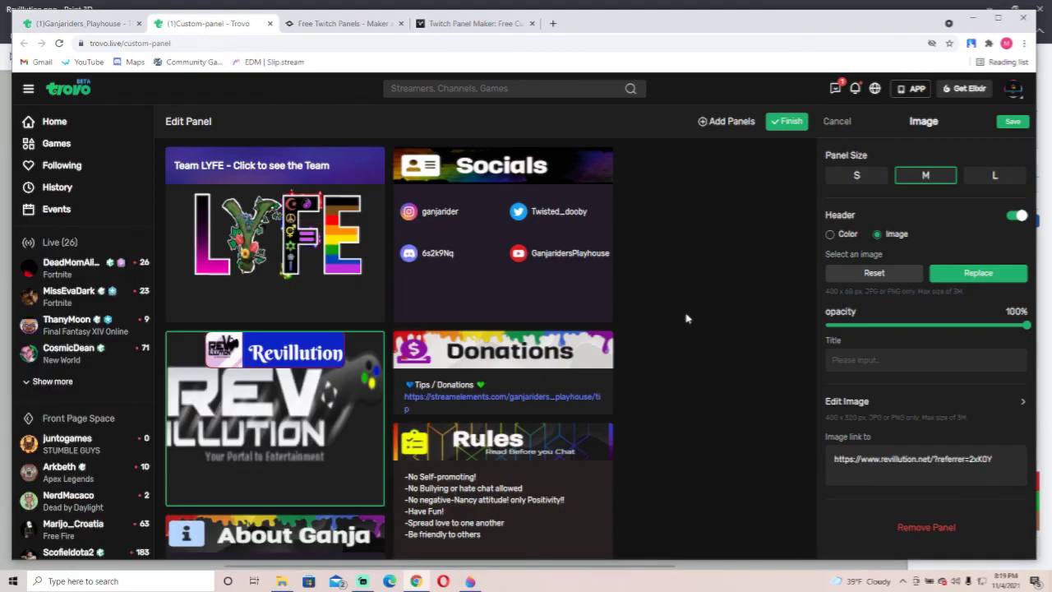
# Step: Open the Revillution image from the Downloads folder in Paint 3D and examine its canvas size settings
pyautogui.click(281, 581)
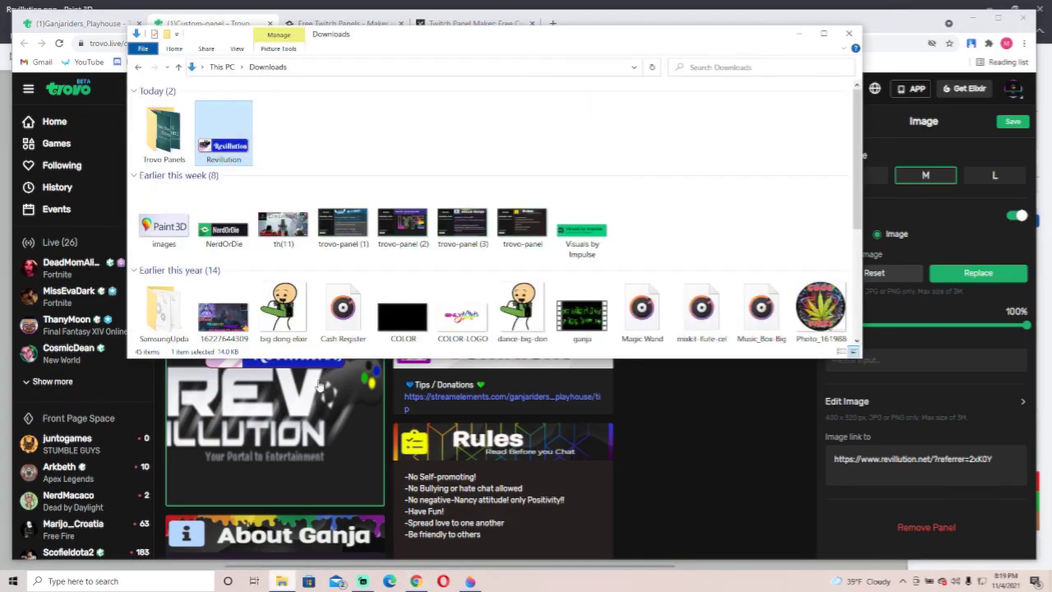
pyautogui.rightClick(237, 149)
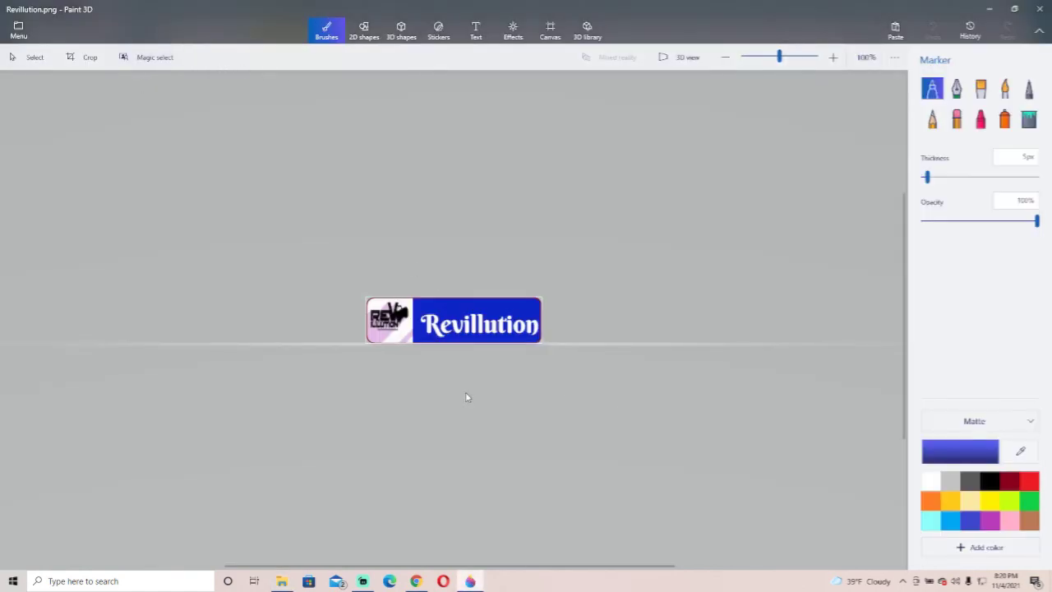
pyautogui.click(551, 31)
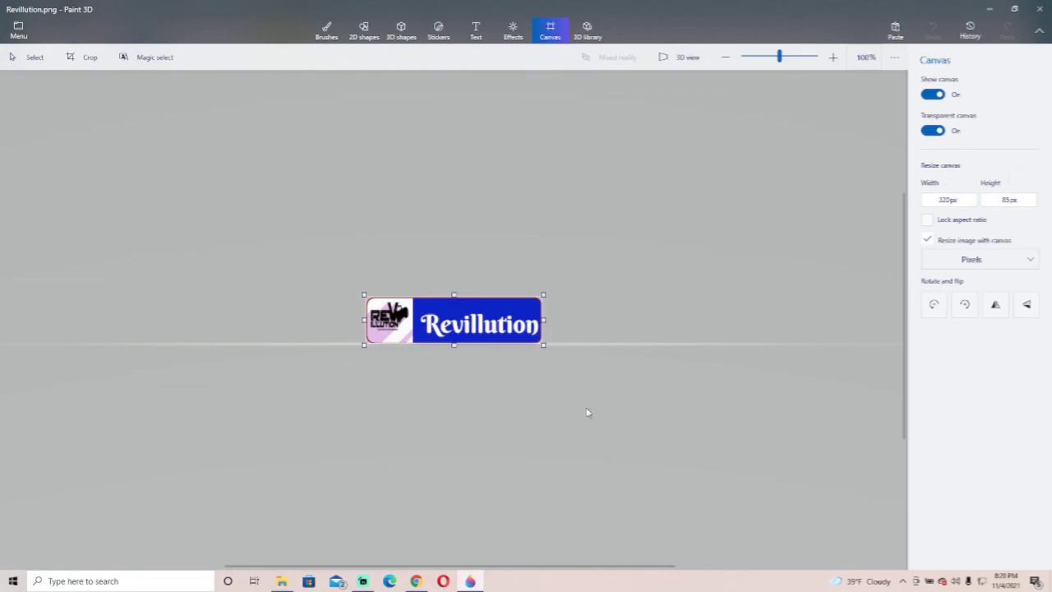
# Step: Switch to the Trovo panel editor in Chrome and preview the Revillution panel at sizes S and L, returning it to M
pyautogui.moveTo(416, 580)
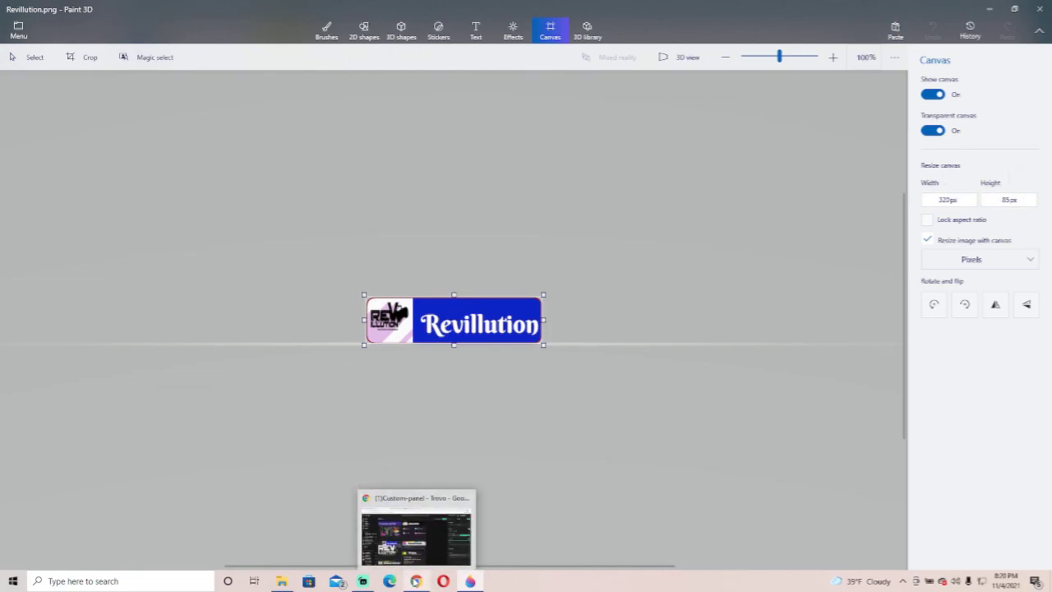
pyautogui.click(415, 538)
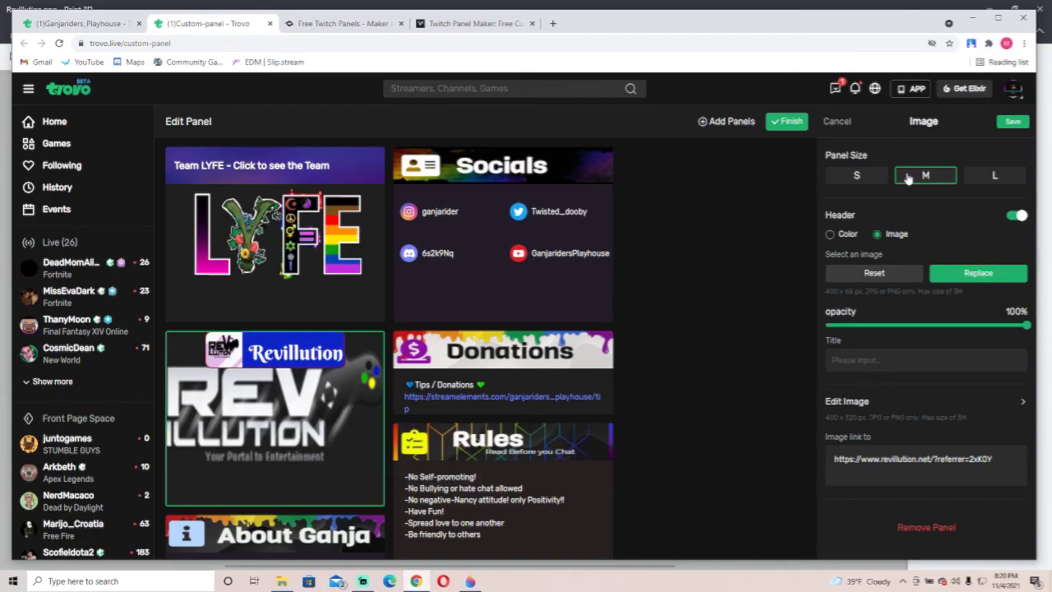
pyautogui.click(857, 176)
pyautogui.click(990, 177)
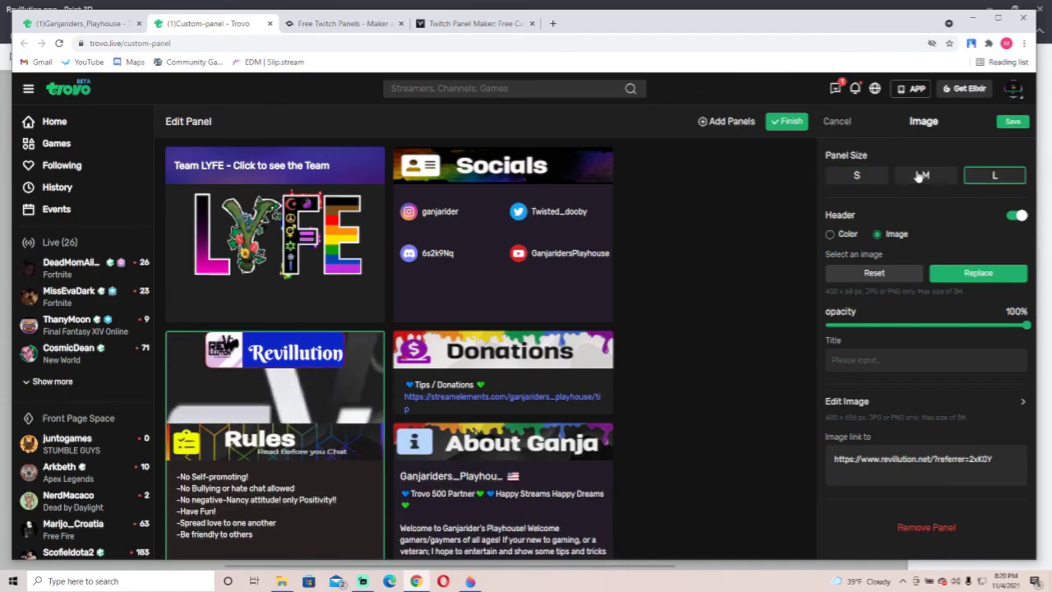
pyautogui.click(912, 178)
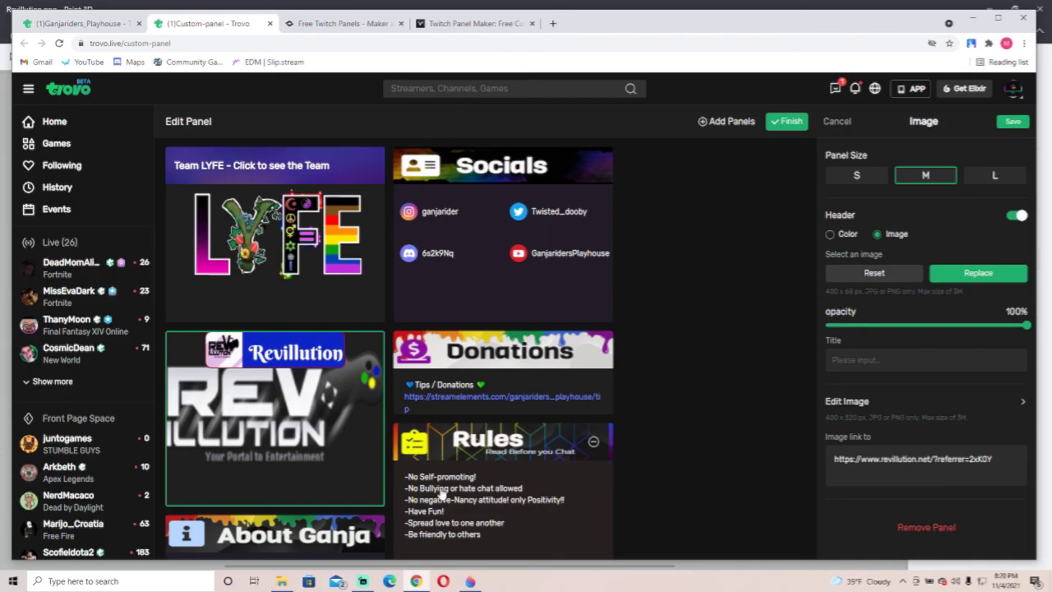
# Step: Switch to Paint 3D and resize the Revillution image and its canvas to 400 px wide by 68 px high
pyautogui.click(470, 581)
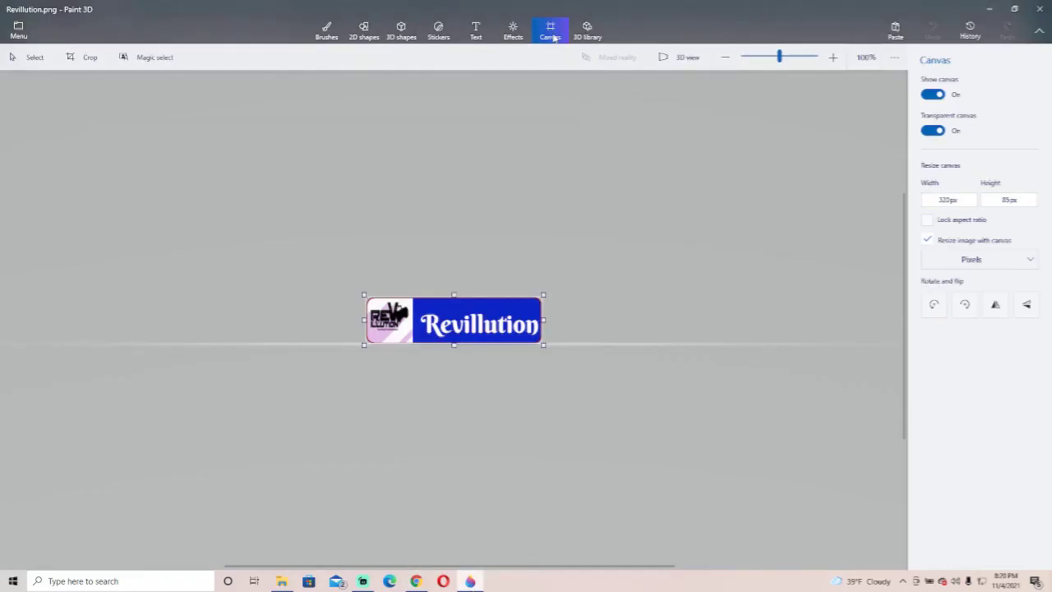
pyautogui.click(964, 201)
pyautogui.click(926, 220)
pyautogui.click(973, 197)
pyautogui.write('400')
pyautogui.press('Tab')
pyautogui.write('68')
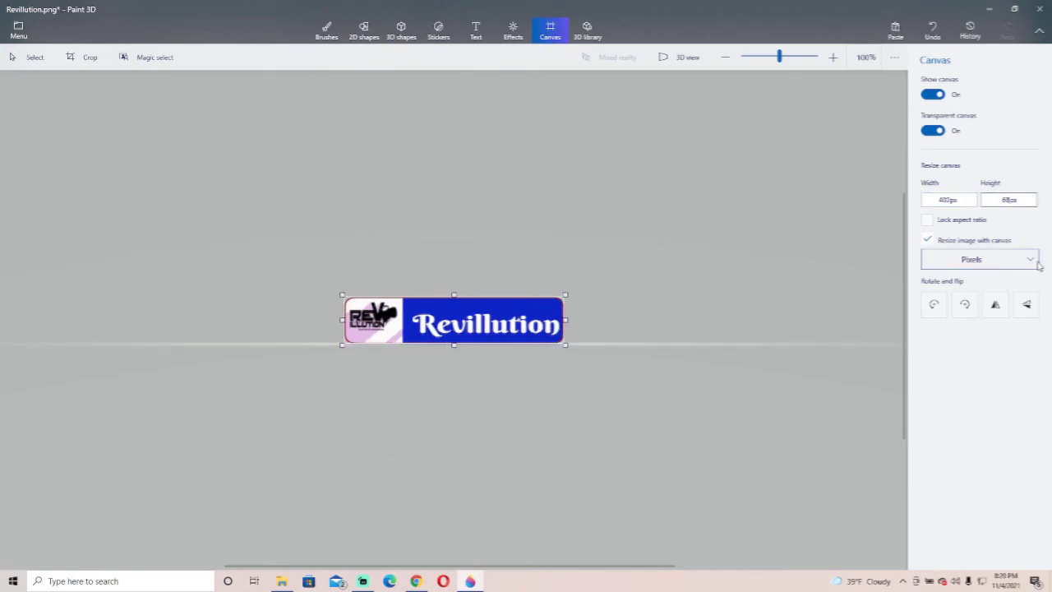
pyautogui.press('Return')
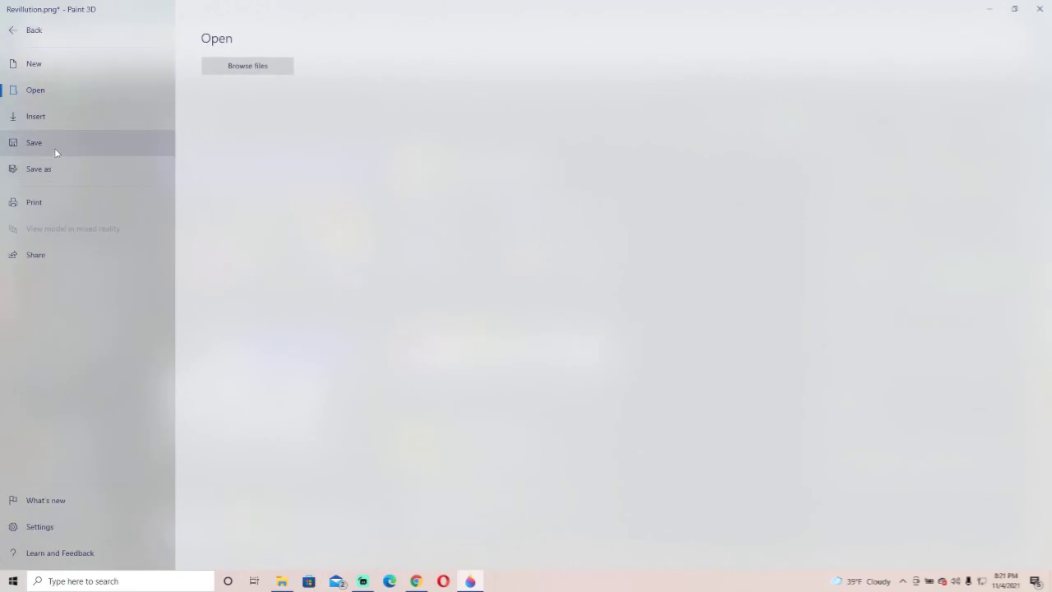
# Step: Save a copy of the image as a PNG named Revillution in Downloads, replacing the existing file
pyautogui.click(42, 171)
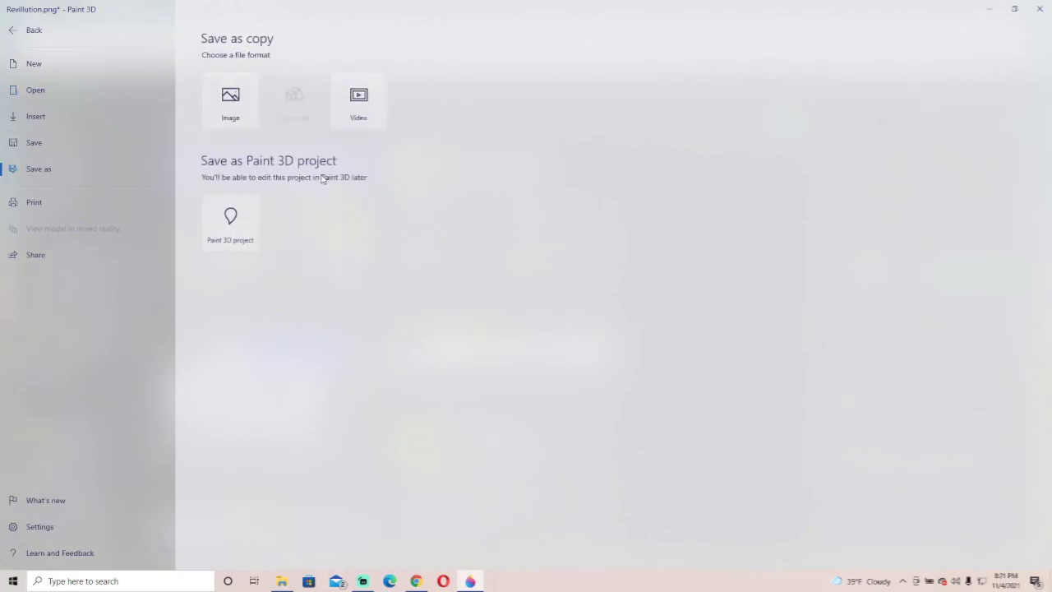
pyautogui.click(219, 92)
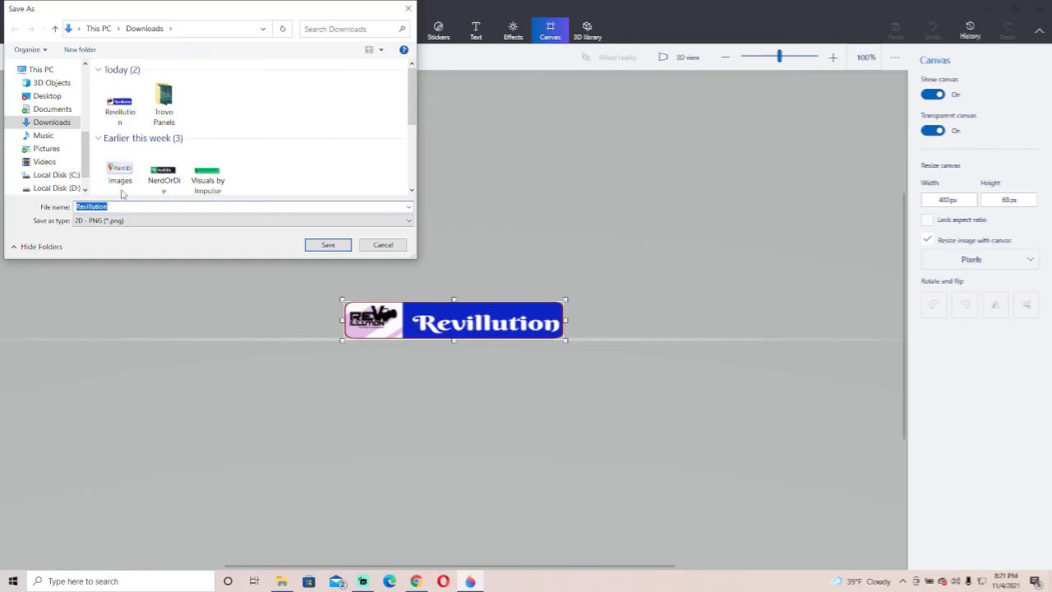
pyautogui.click(328, 244)
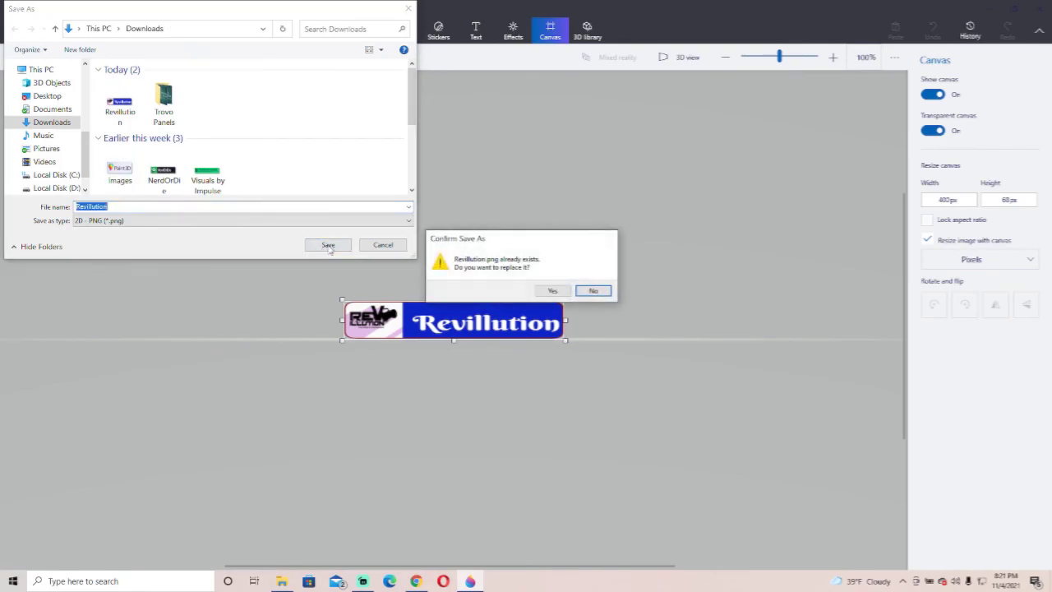
pyautogui.click(549, 291)
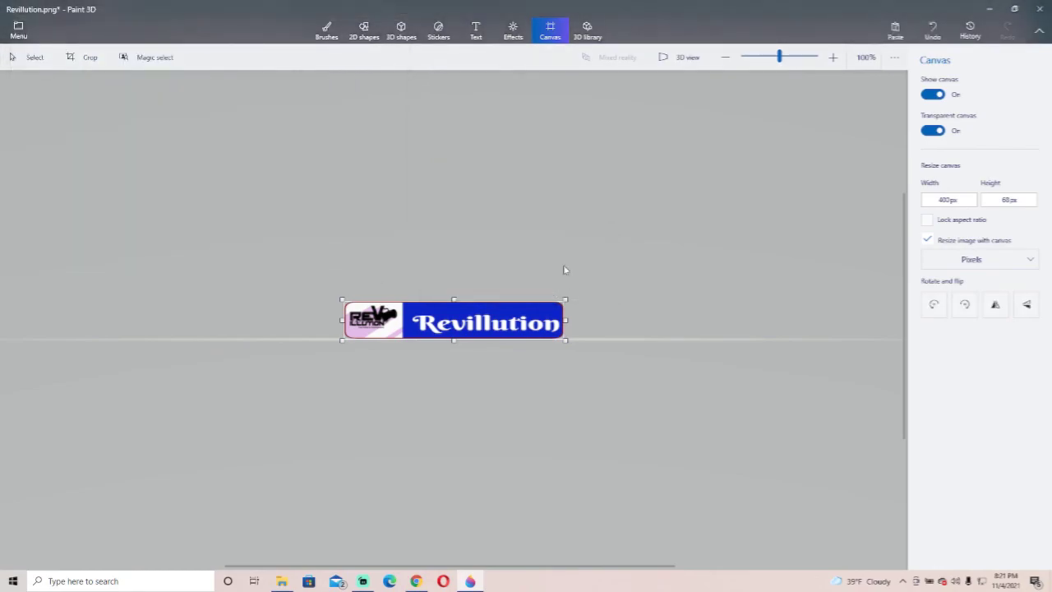
# Step: Switch to the Trovo panel editor, upload the resized Revillution image as the panel's header and save the crop
pyautogui.click(362, 580)
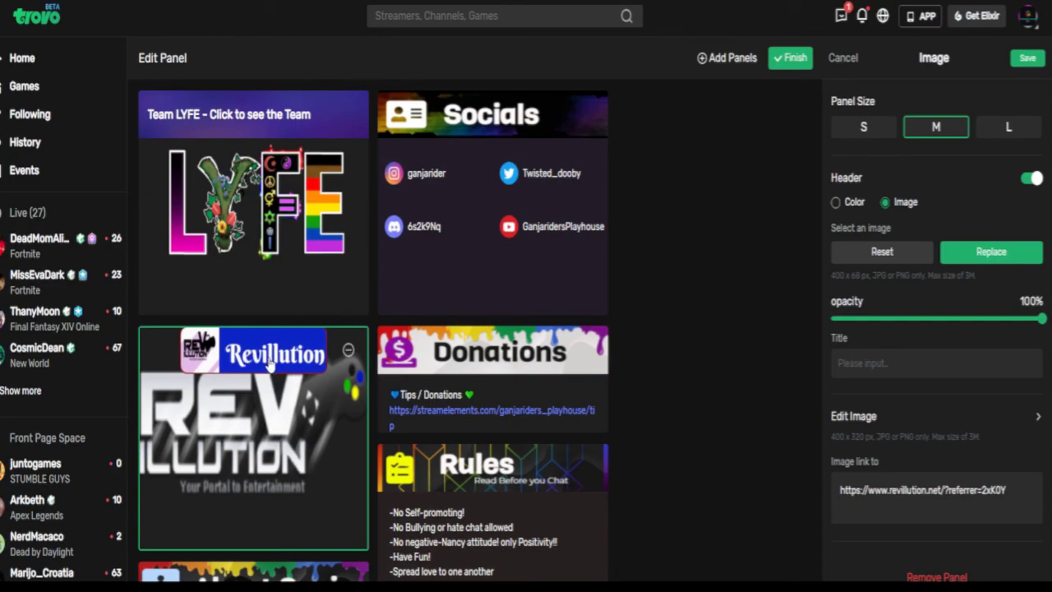
pyautogui.click(1003, 259)
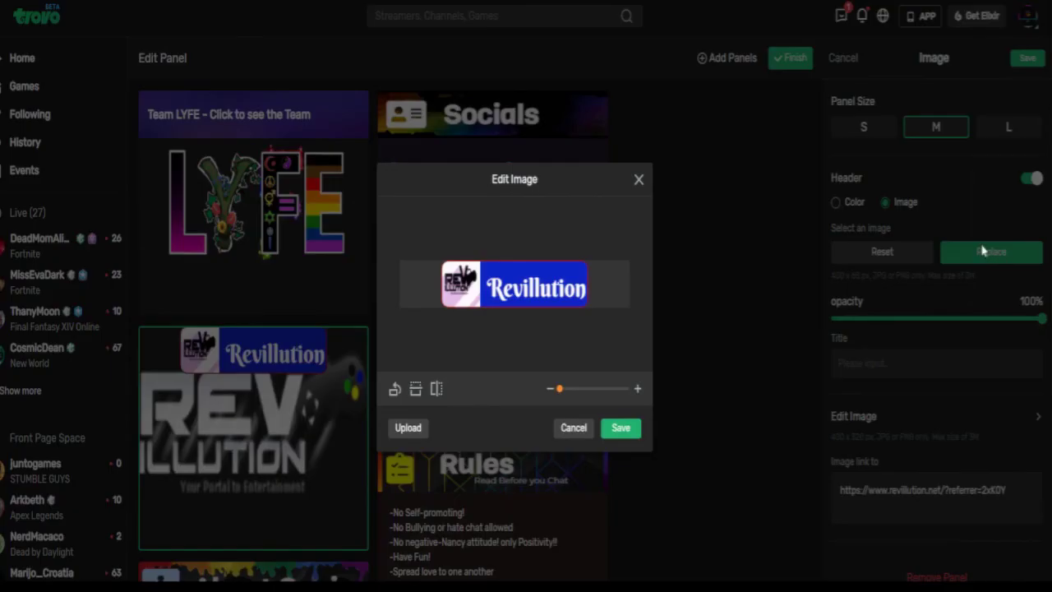
pyautogui.click(408, 431)
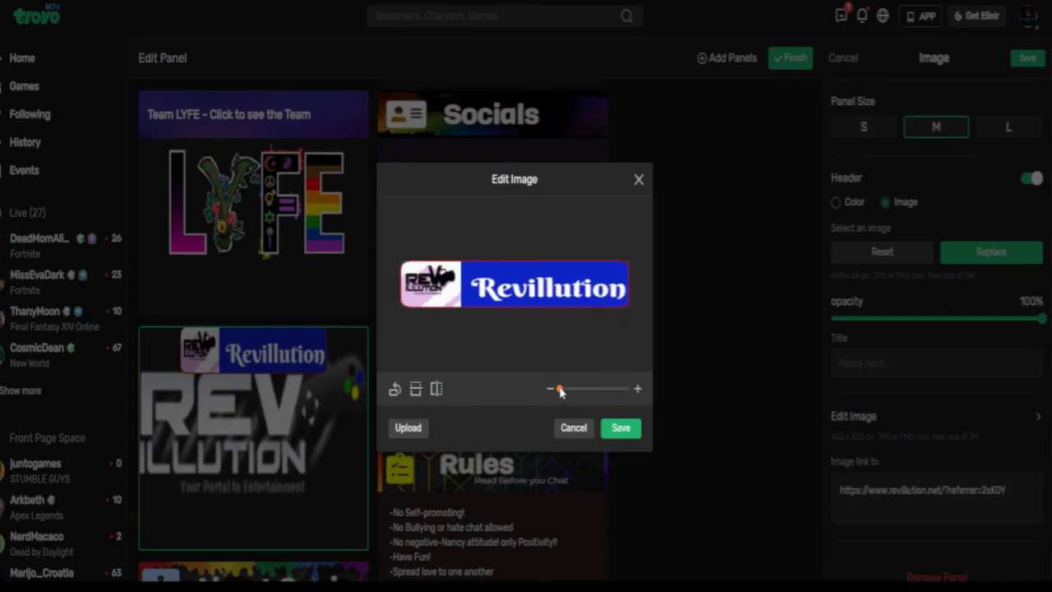
pyautogui.moveTo(559, 391)
pyautogui.mouseDown()
pyautogui.moveTo(622, 391)
pyautogui.moveTo(542, 389)
pyautogui.mouseUp()
pyautogui.click(621, 428)
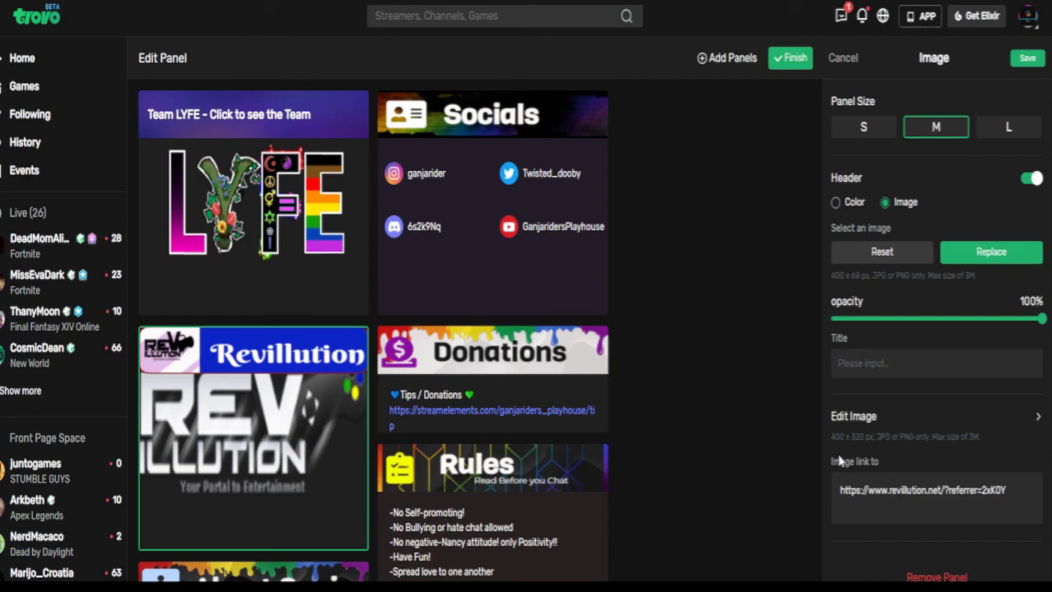
# Step: Examine the Revillution panel and its recommended image dimensions at panel sizes S, M and L
pyautogui.click(863, 132)
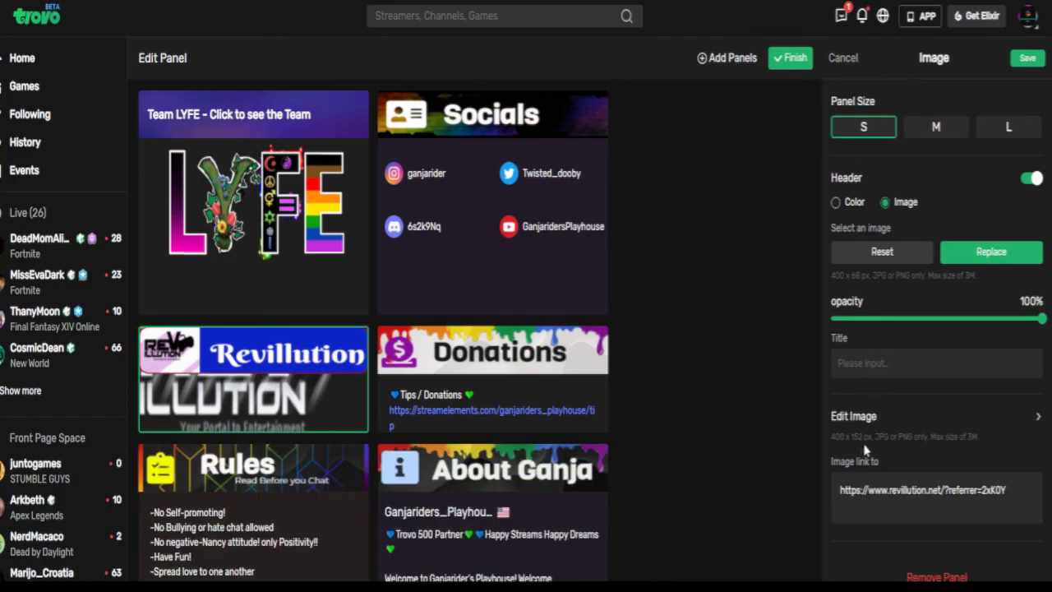
pyautogui.click(939, 128)
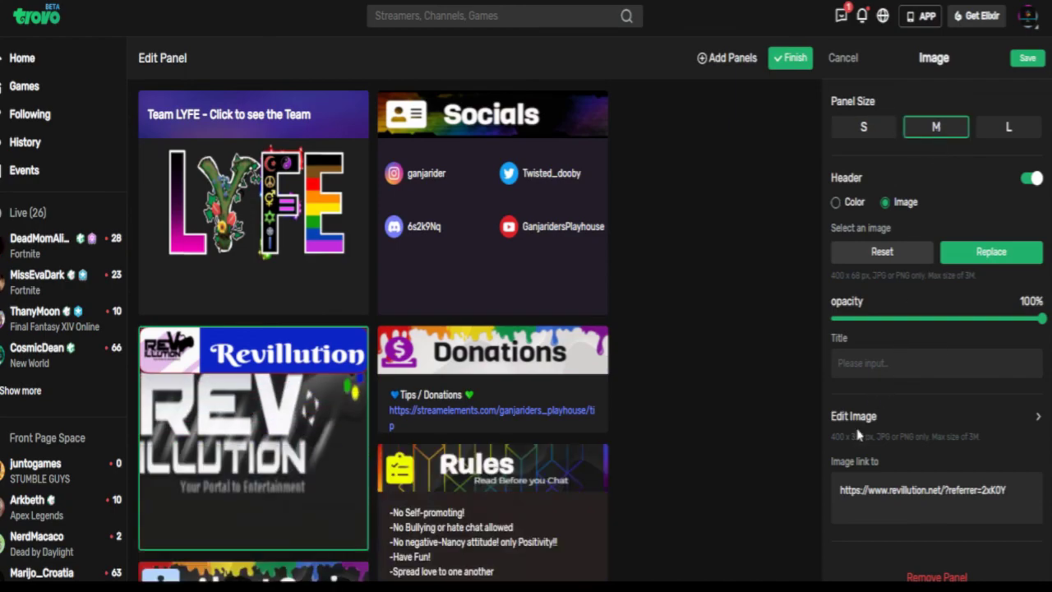
pyautogui.click(1003, 131)
pyautogui.scroll(-2, 735, 251)
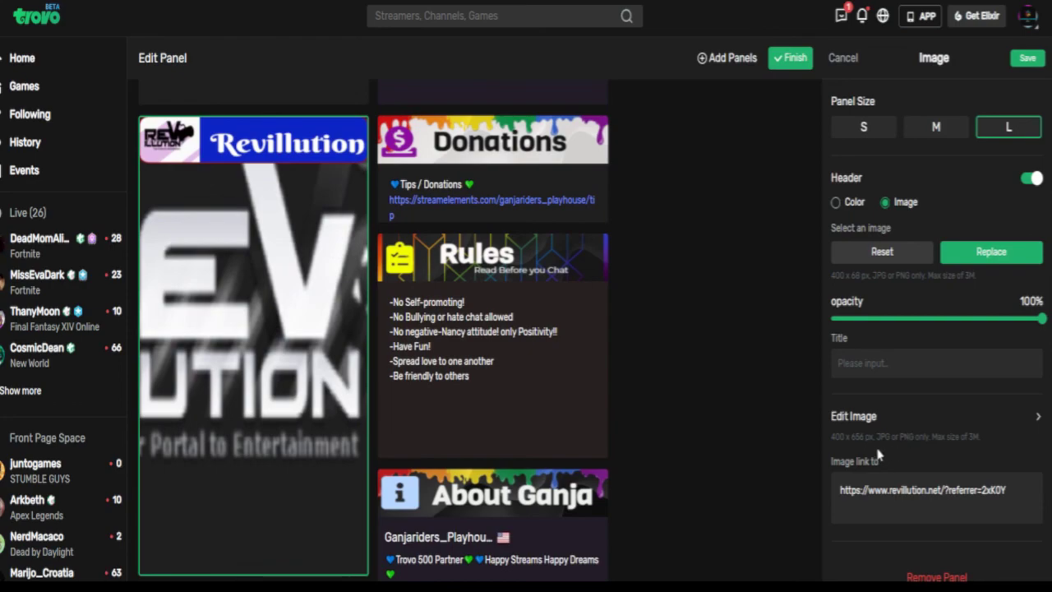
pyautogui.scroll(-1, 336, 296)
pyautogui.scroll(4, 335, 295)
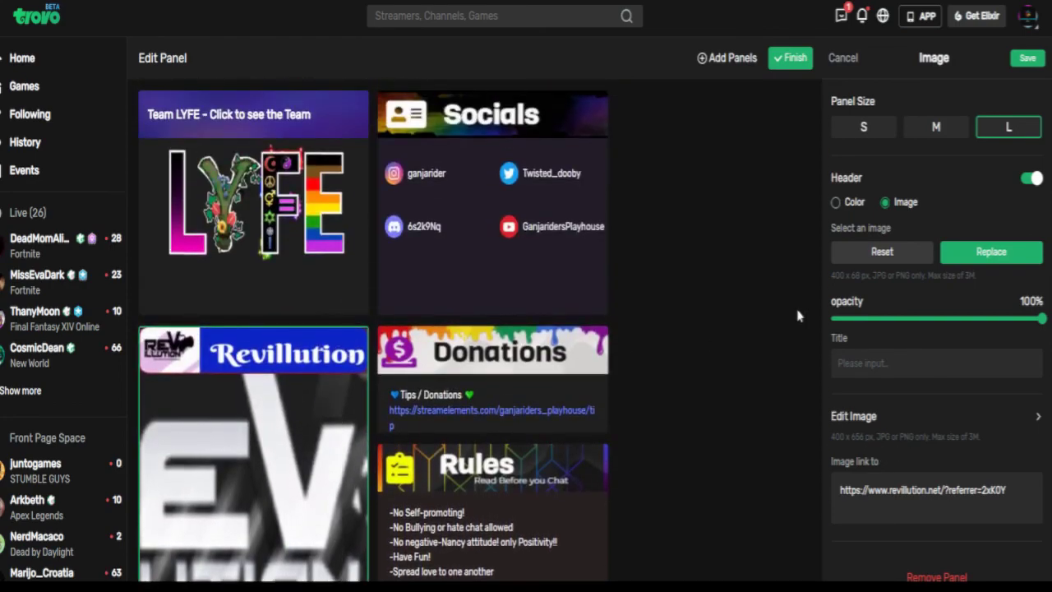
# Step: Set the Revillution panel size to M, save the panel and finish editing the channel panels
pyautogui.click(938, 130)
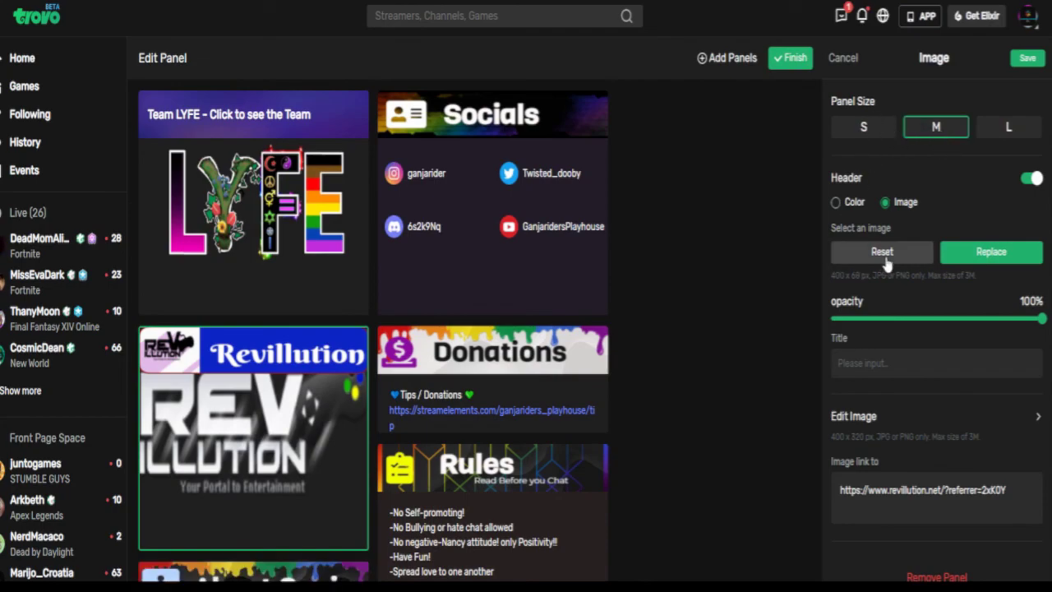
pyautogui.click(1031, 59)
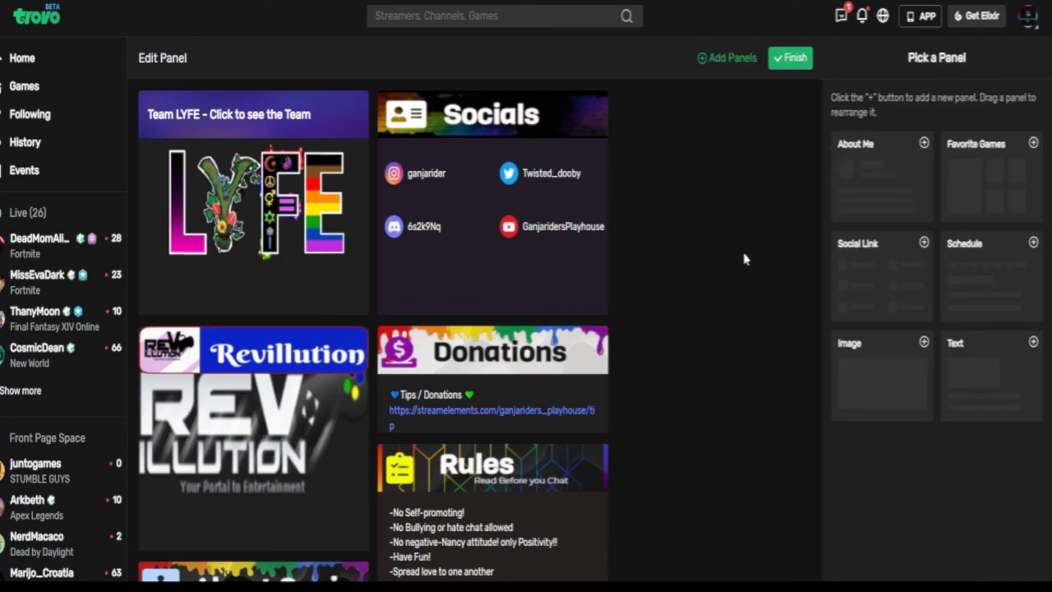
pyautogui.click(789, 61)
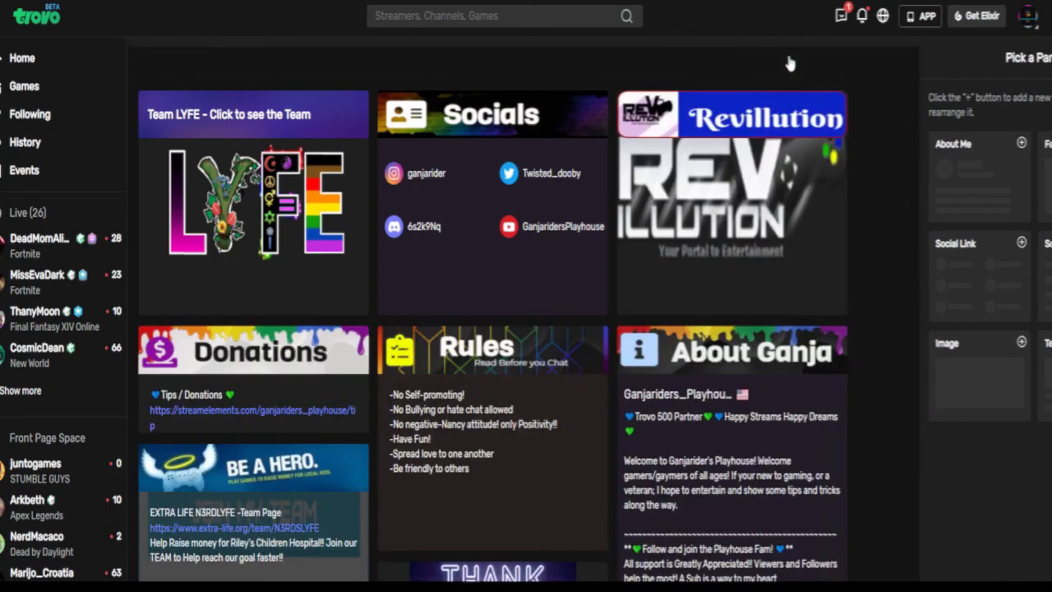